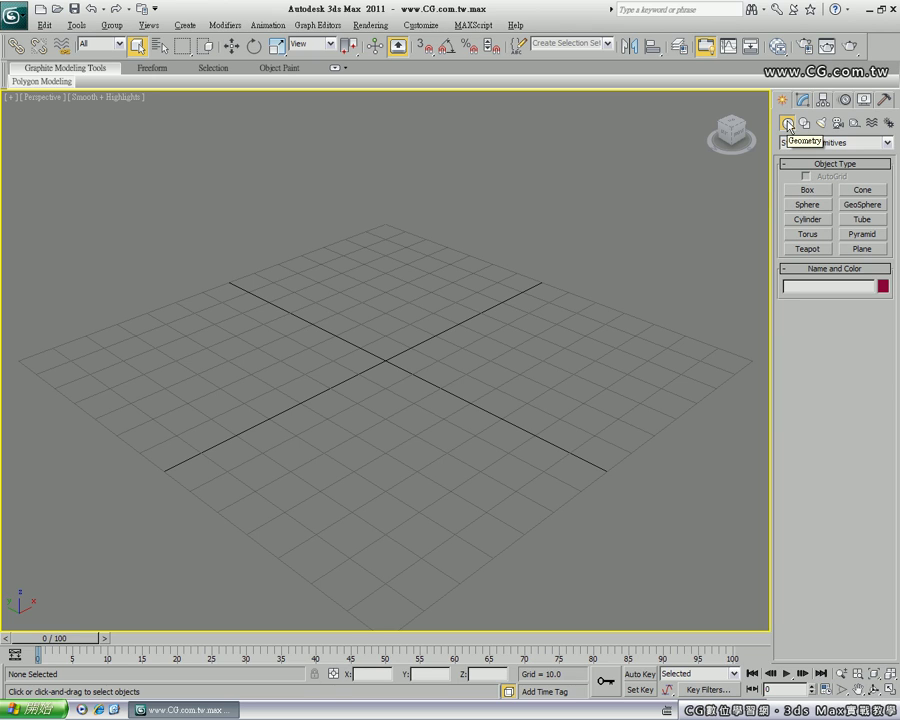
# Build a box, then a 32-segment sphere of radius 16.832 beside it on the grid.
pyautogui.click(807, 190)
pyautogui.moveTo(78, 362); pyautogui.dragTo(242, 371)
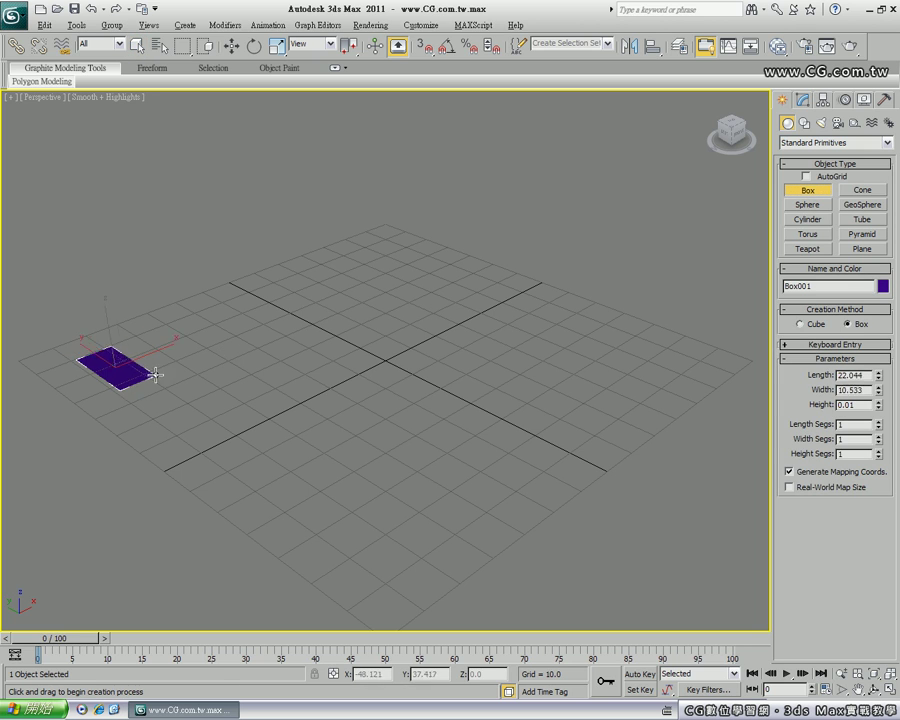
pyautogui.click(452, 247)
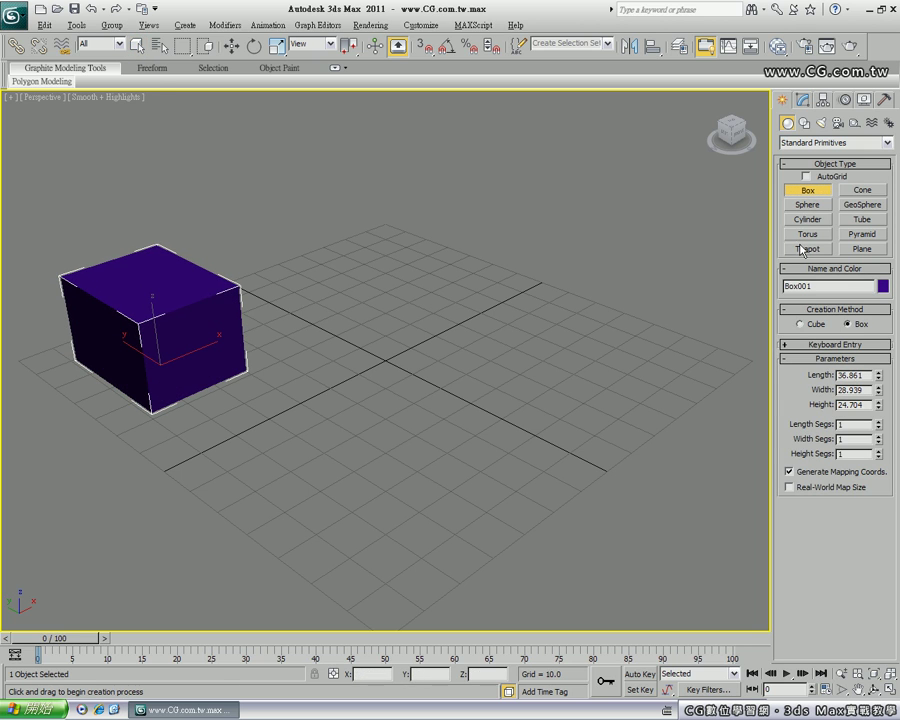
pyautogui.click(807, 204)
pyautogui.moveTo(367, 284); pyautogui.dragTo(370, 290)
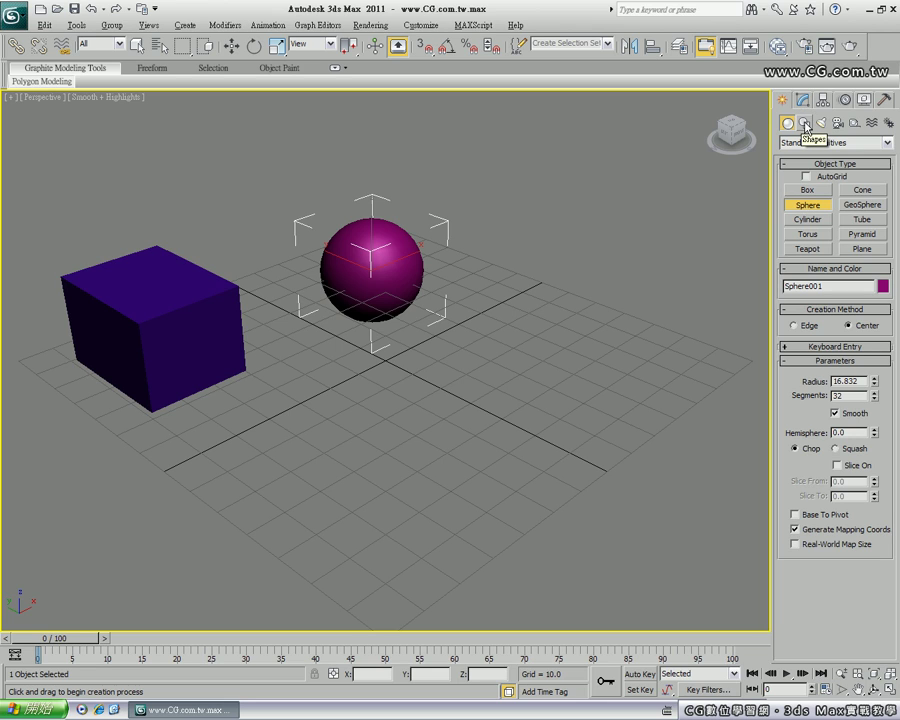
# Draw Line001 as a seven-vertex line spline and close it at the first vertex.
pyautogui.click(805, 124)
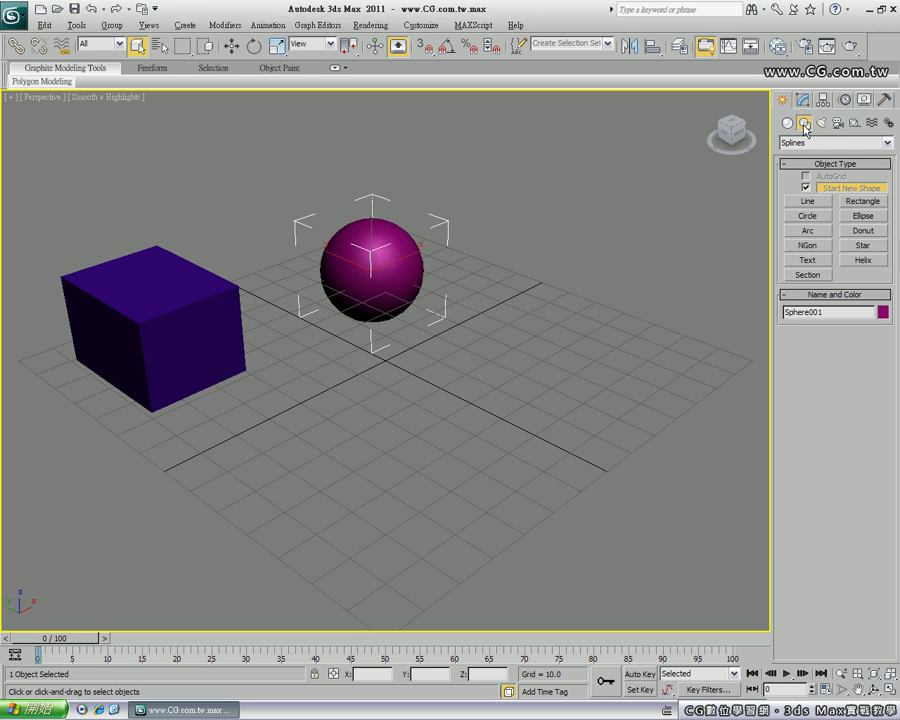
pyautogui.click(808, 203)
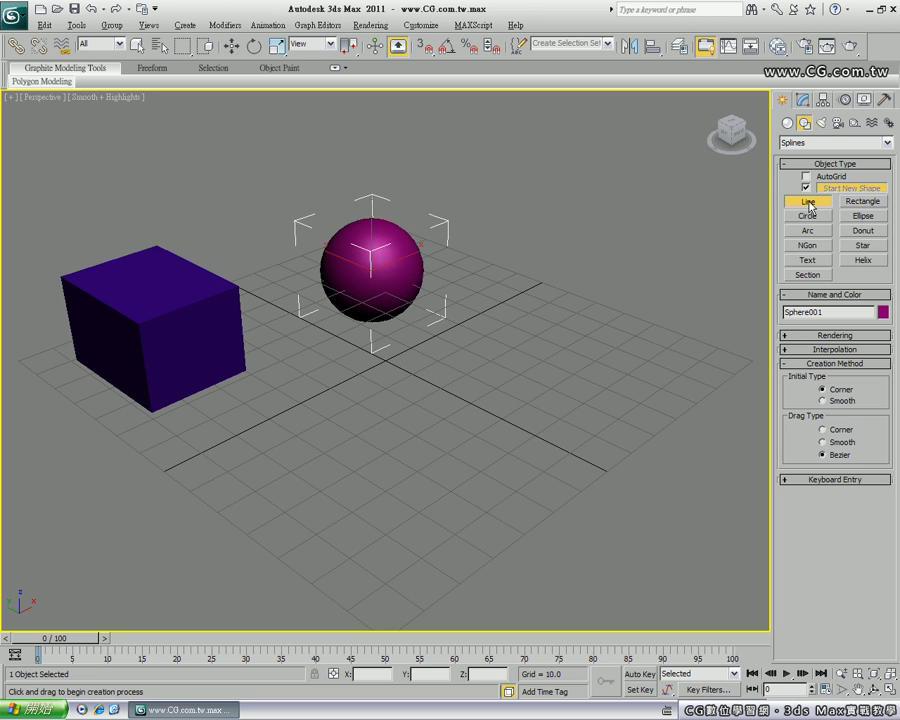
pyautogui.click(477, 373)
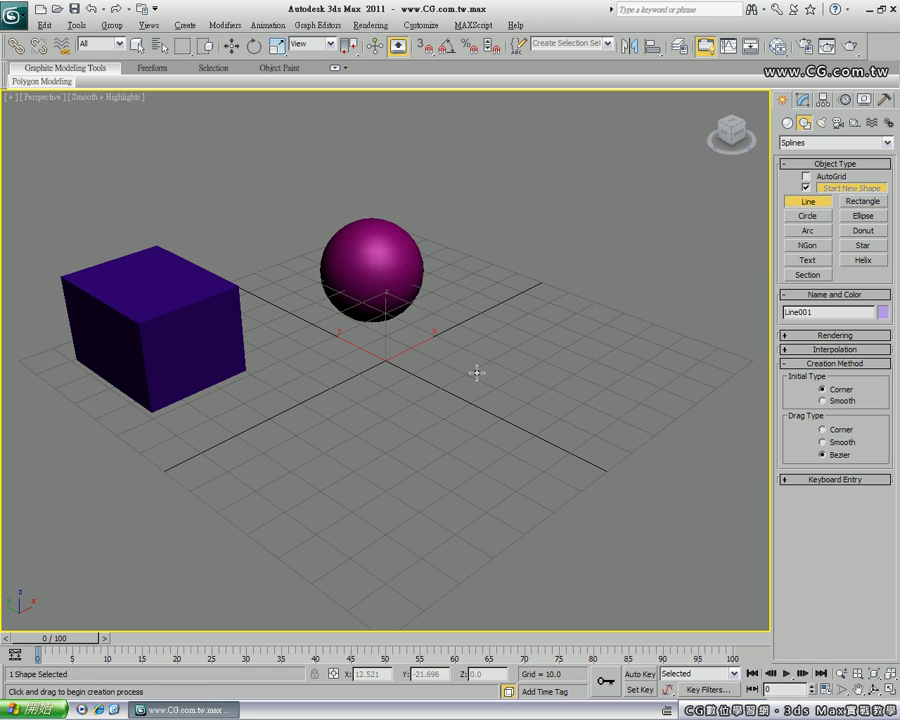
pyautogui.click(541, 310)
pyautogui.click(631, 322)
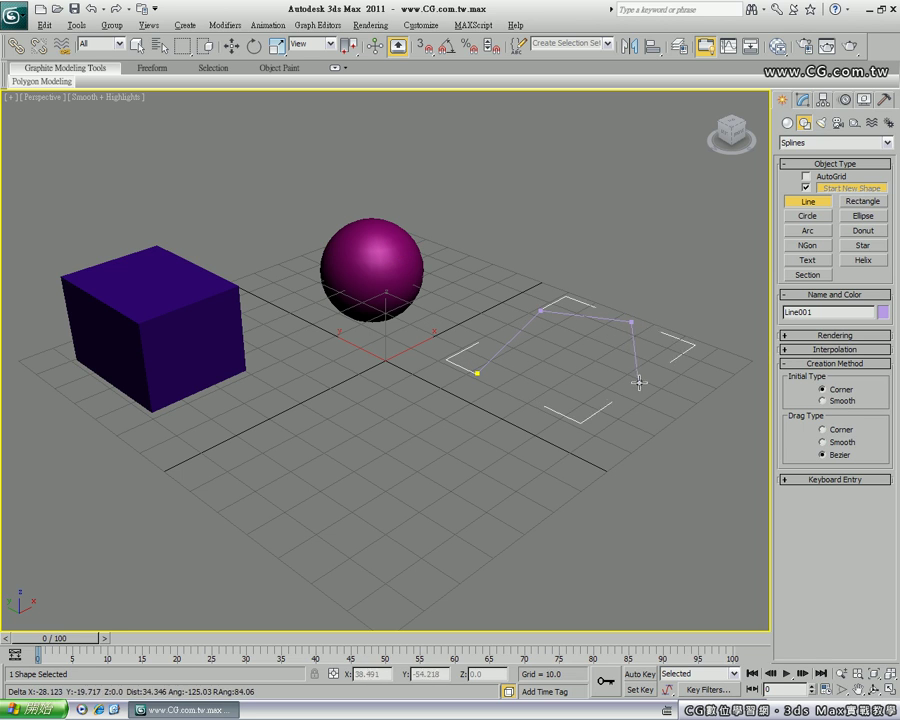
pyautogui.click(676, 378)
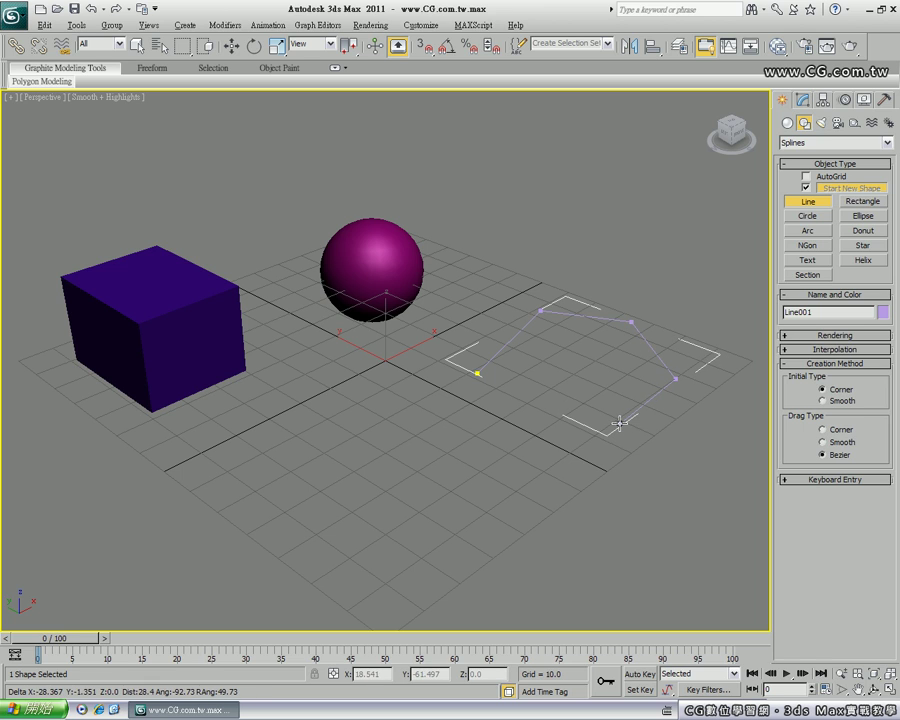
pyautogui.click(620, 424)
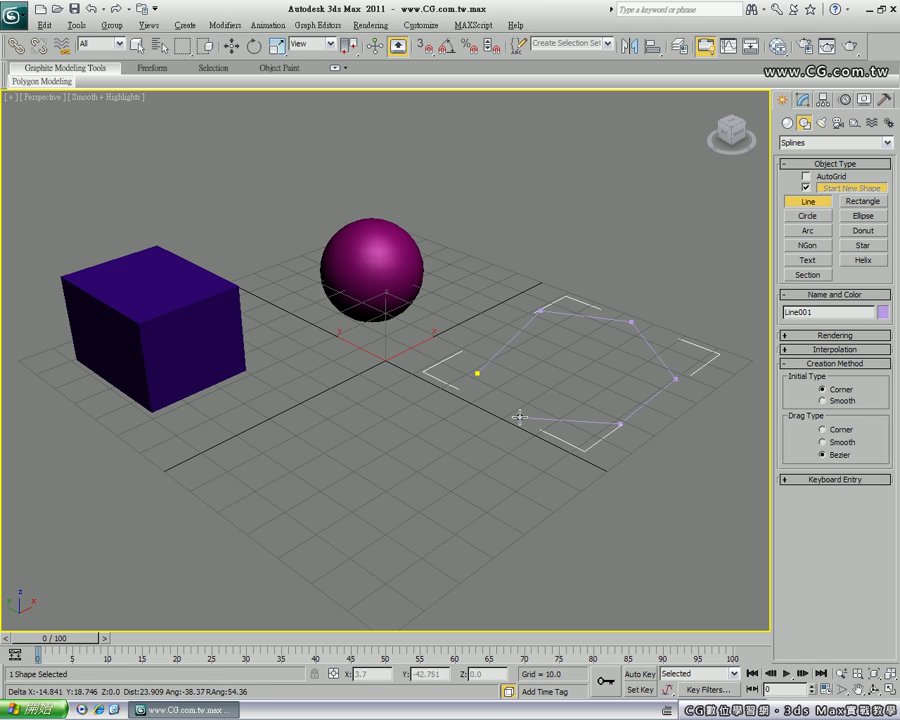
pyautogui.click(528, 419)
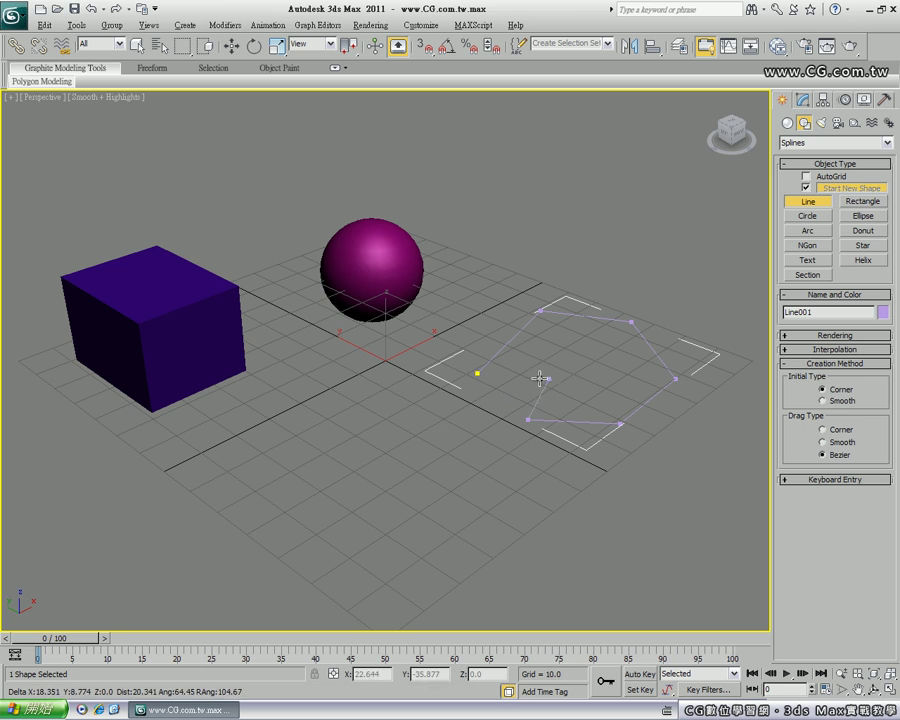
pyautogui.click(540, 378)
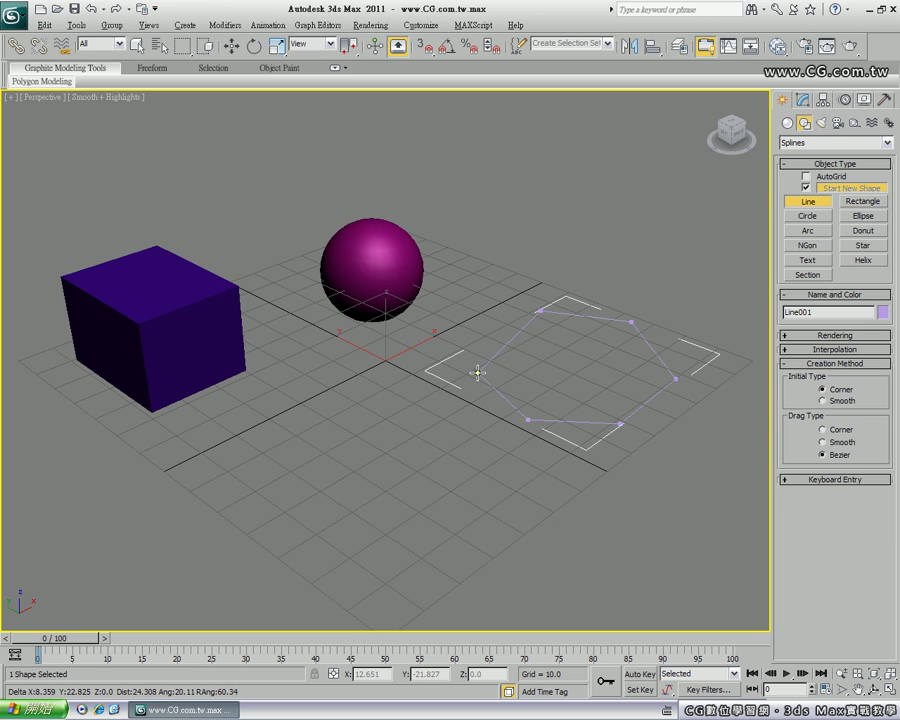
pyautogui.click(478, 372)
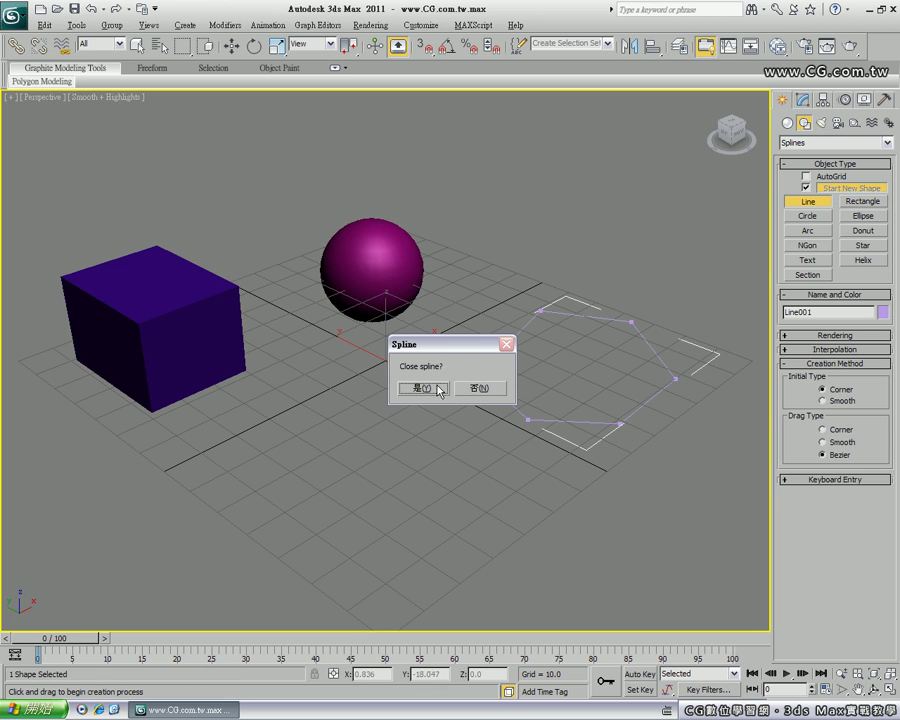
pyautogui.click(437, 390)
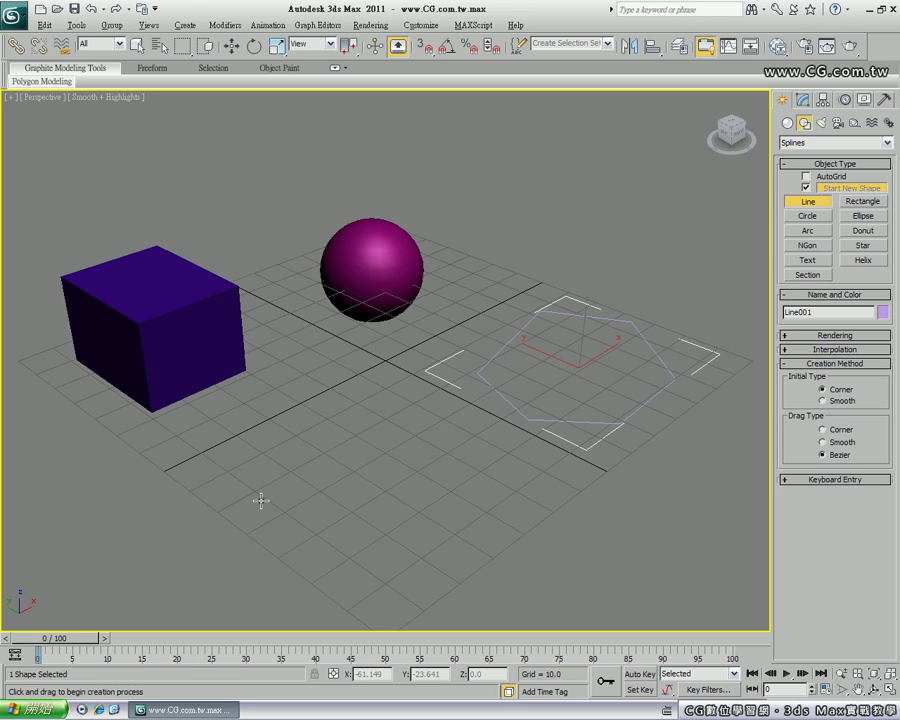
# Draw the open S-shaped Bezier curve Line002 across the front of the grid.
pyautogui.click(227, 490)
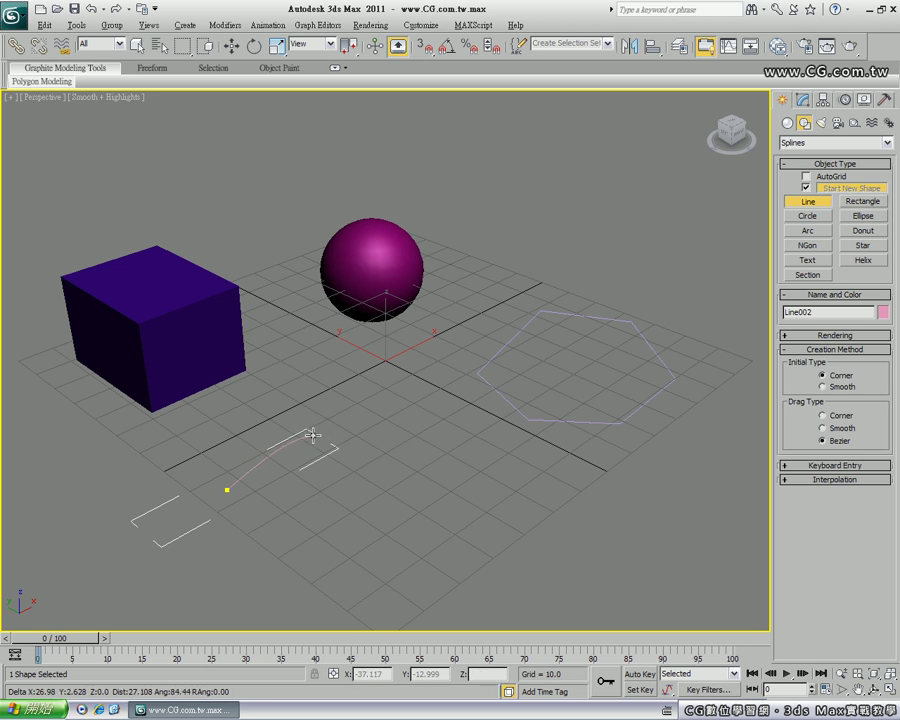
pyautogui.click(355, 479)
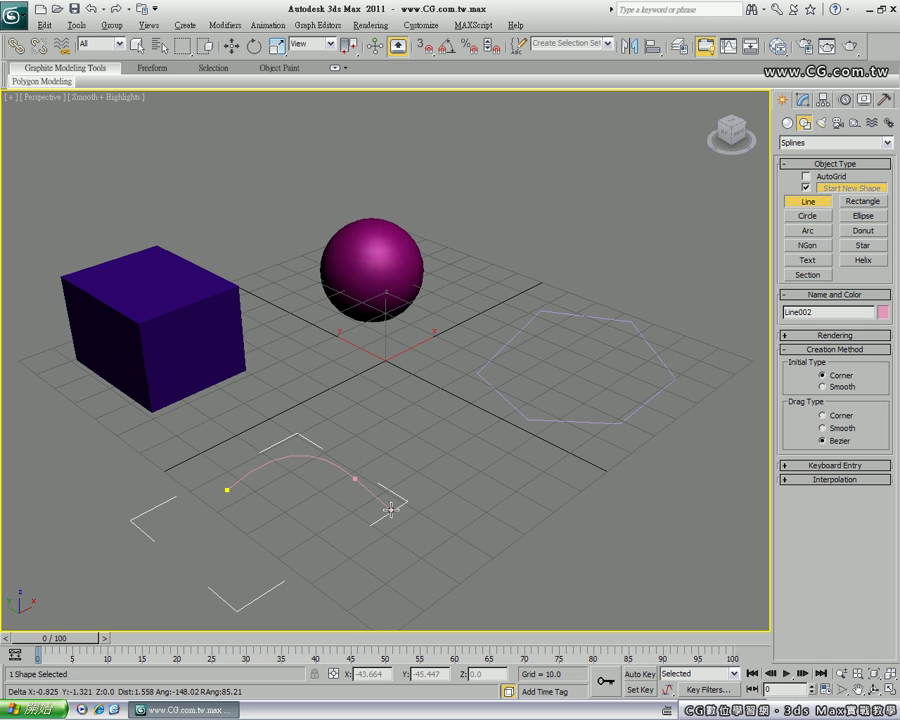
pyautogui.moveTo(481, 515); pyautogui.dragTo(495, 503)
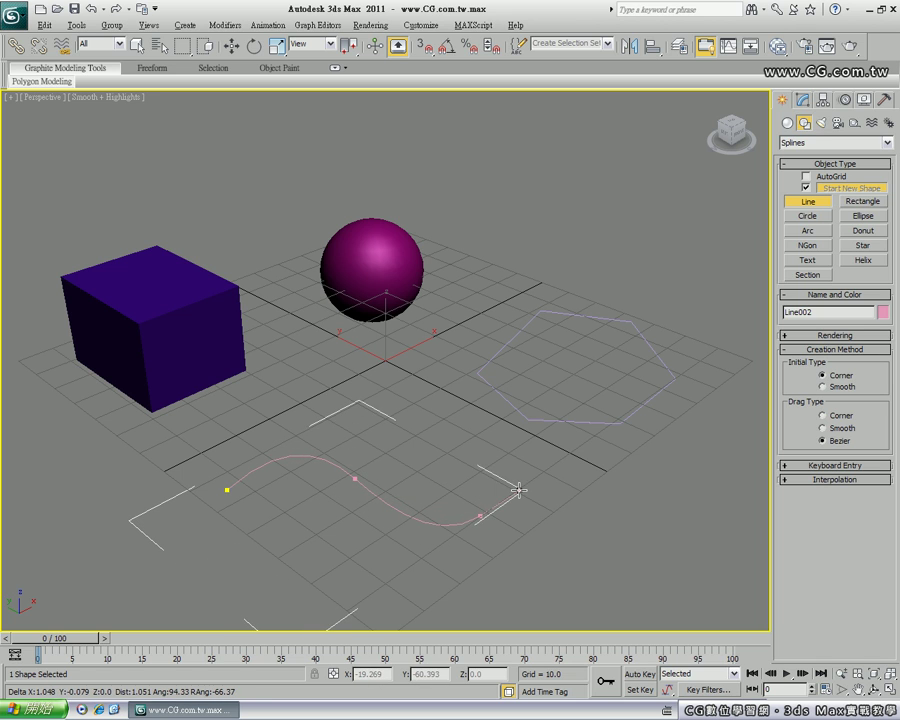
pyautogui.moveTo(620, 526); pyautogui.dragTo(636, 566)
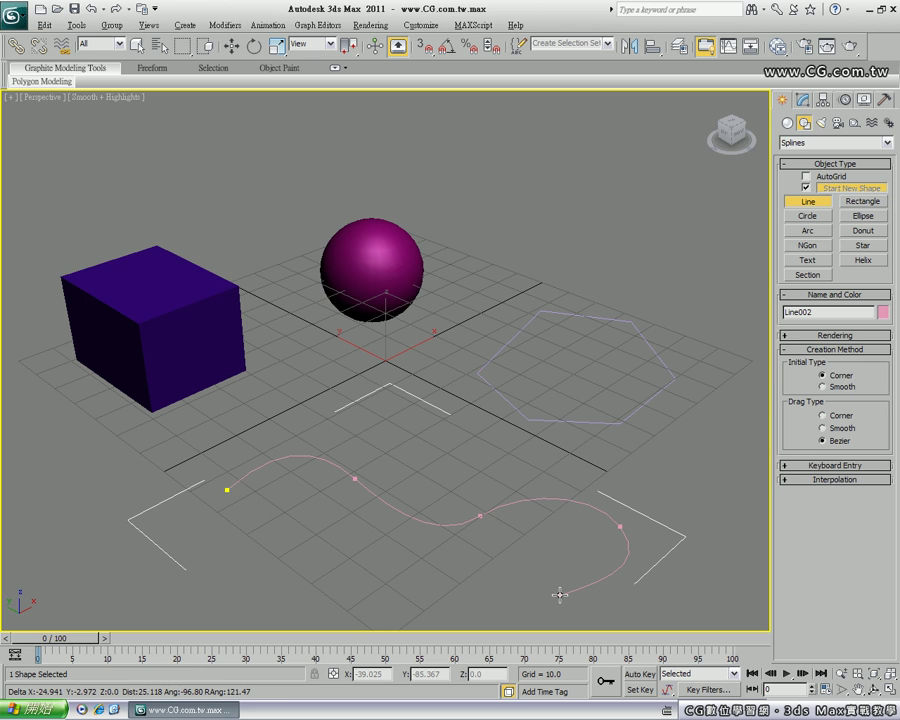
pyautogui.rightClick(560, 594)
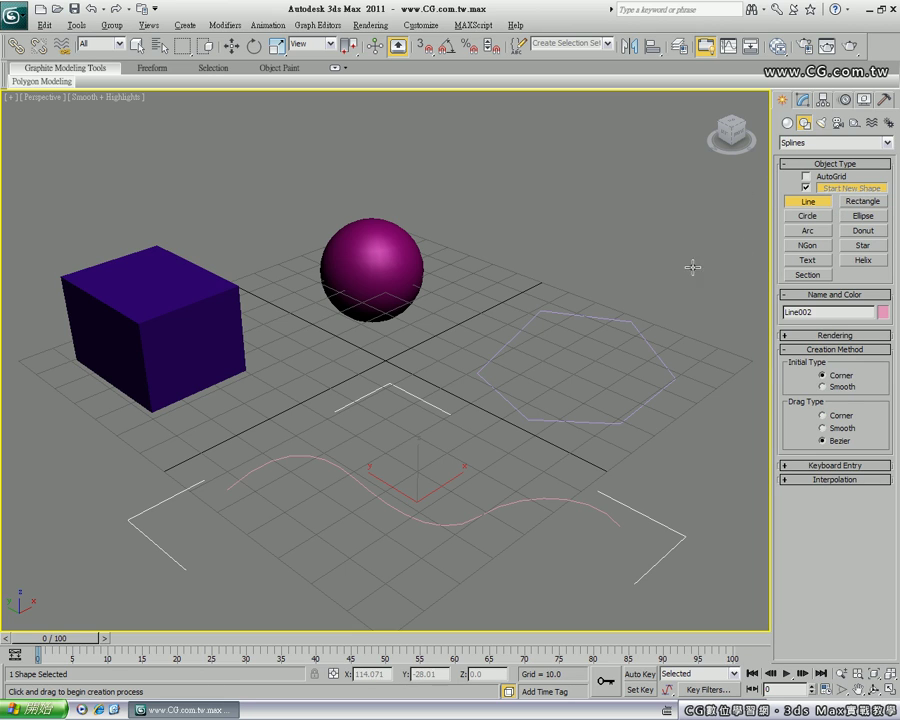
# Draw Rectangle001 (48.271 × 50.064) at the back right, then test-render the Perspective view.
pyautogui.click(866, 204)
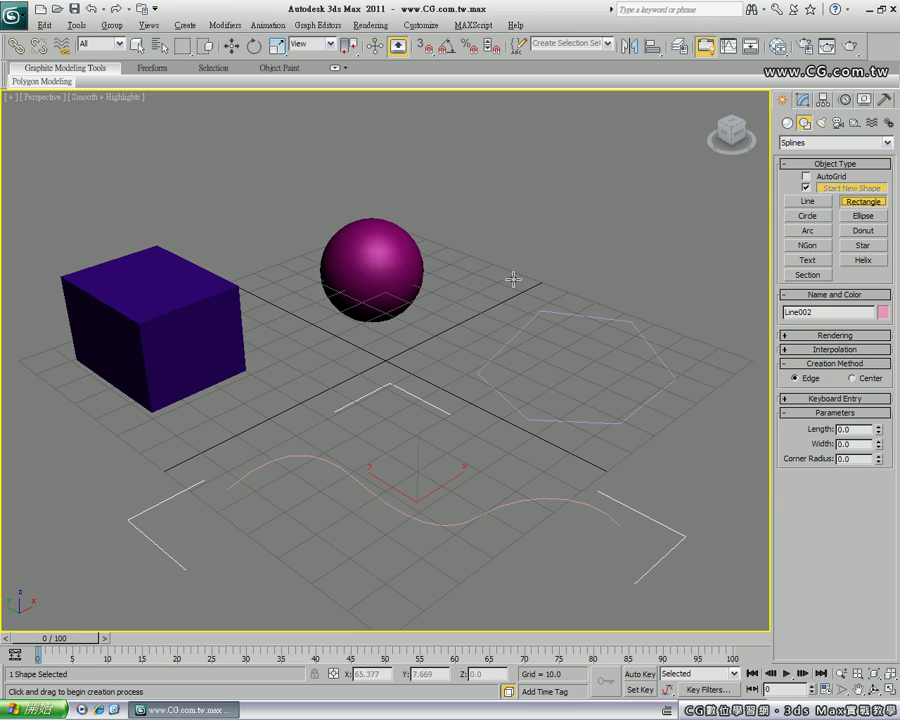
pyautogui.moveTo(493, 241); pyautogui.dragTo(691, 238)
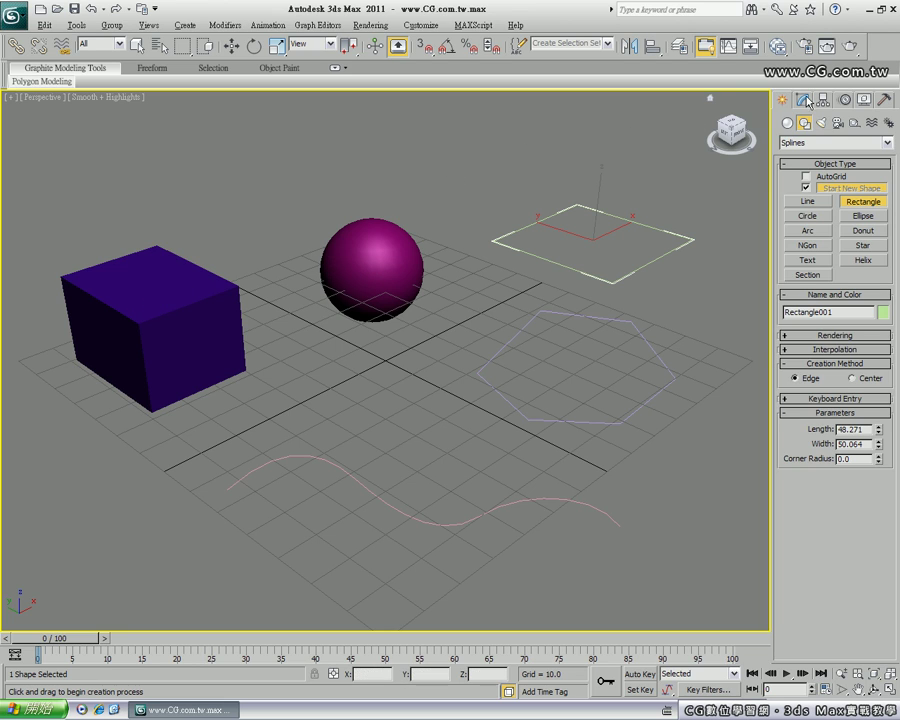
pyautogui.click(849, 47)
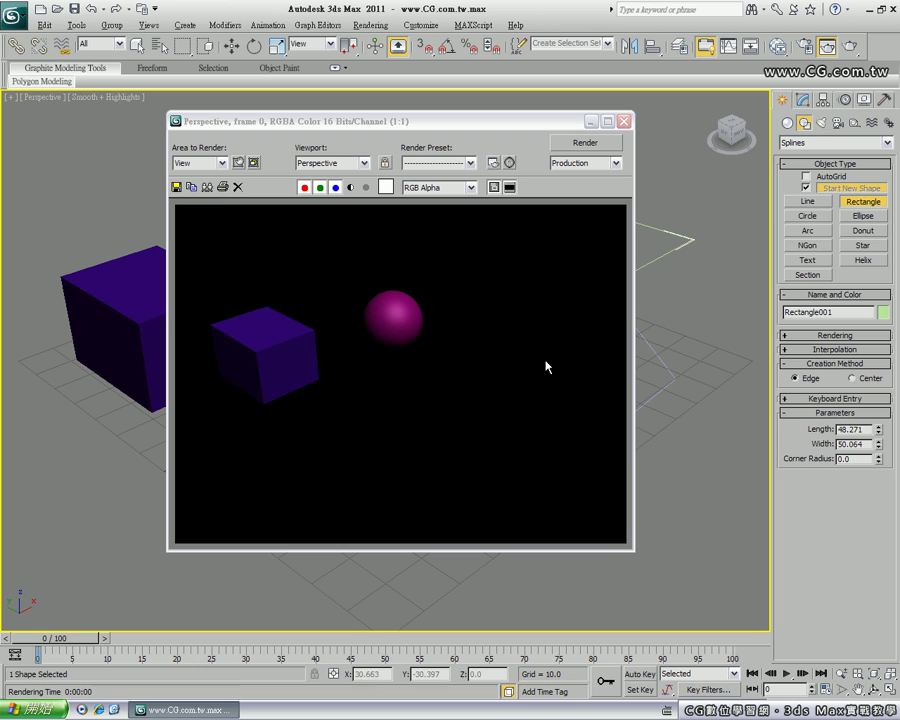
pyautogui.click(622, 122)
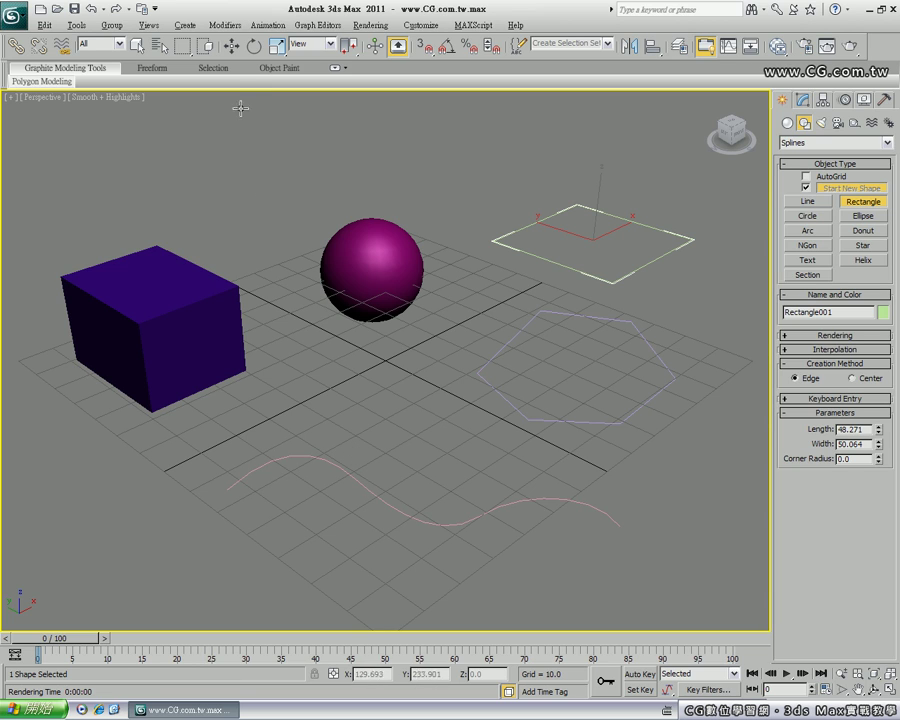
# Select Line002 and turn on Enable In Renderer in its Rendering rollout.
pyautogui.click(231, 46)
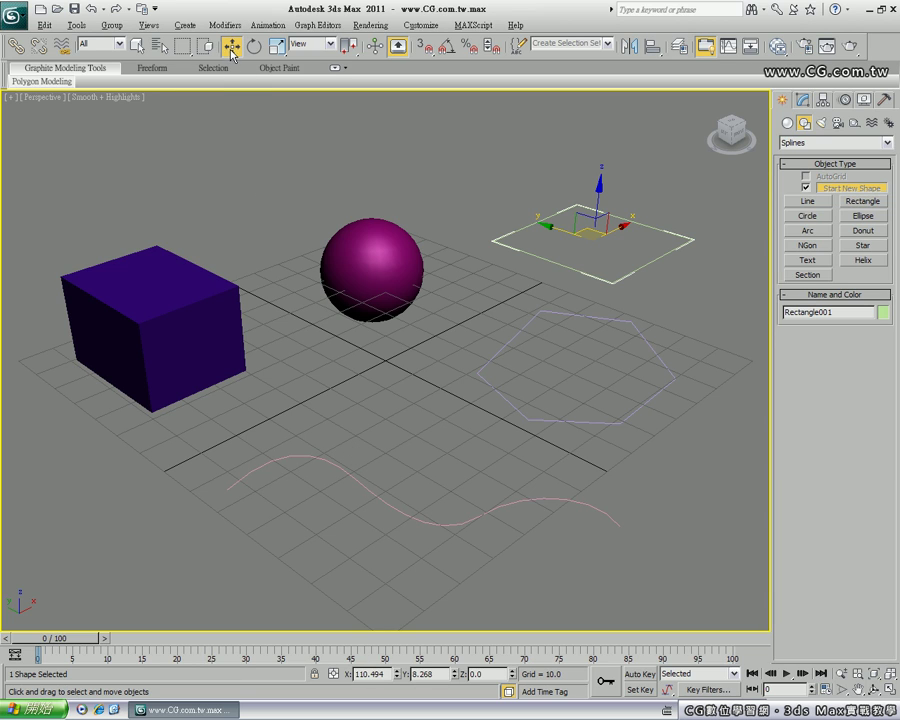
pyautogui.click(359, 486)
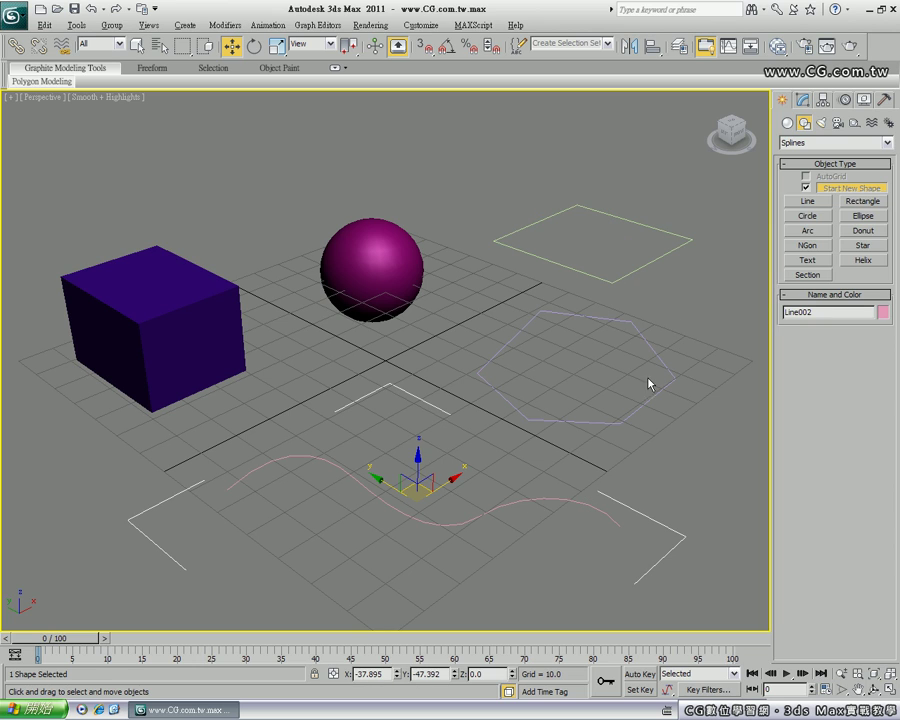
pyautogui.click(802, 101)
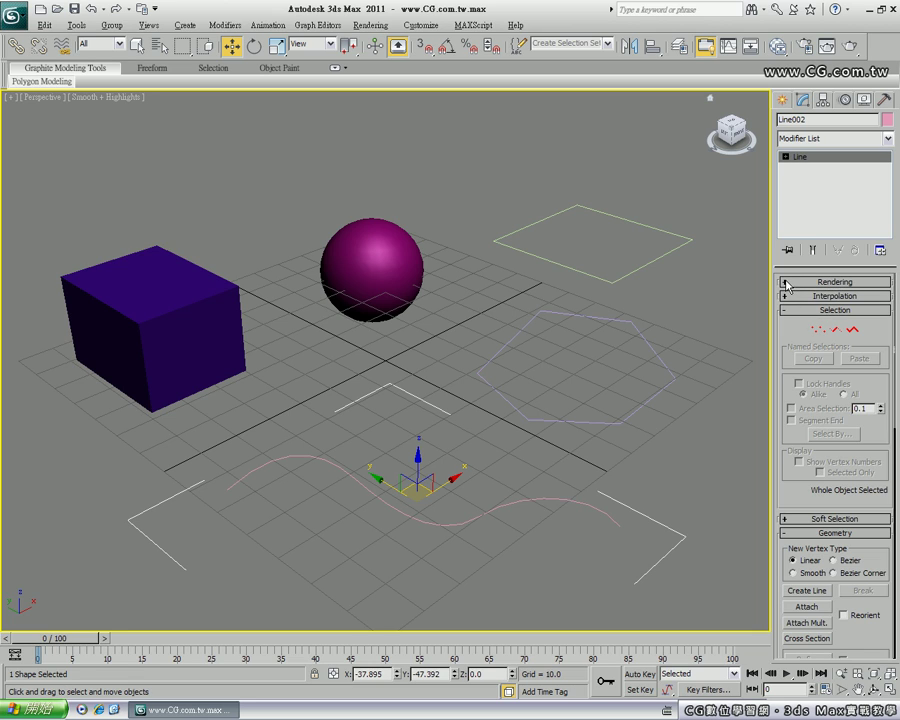
pyautogui.click(786, 283)
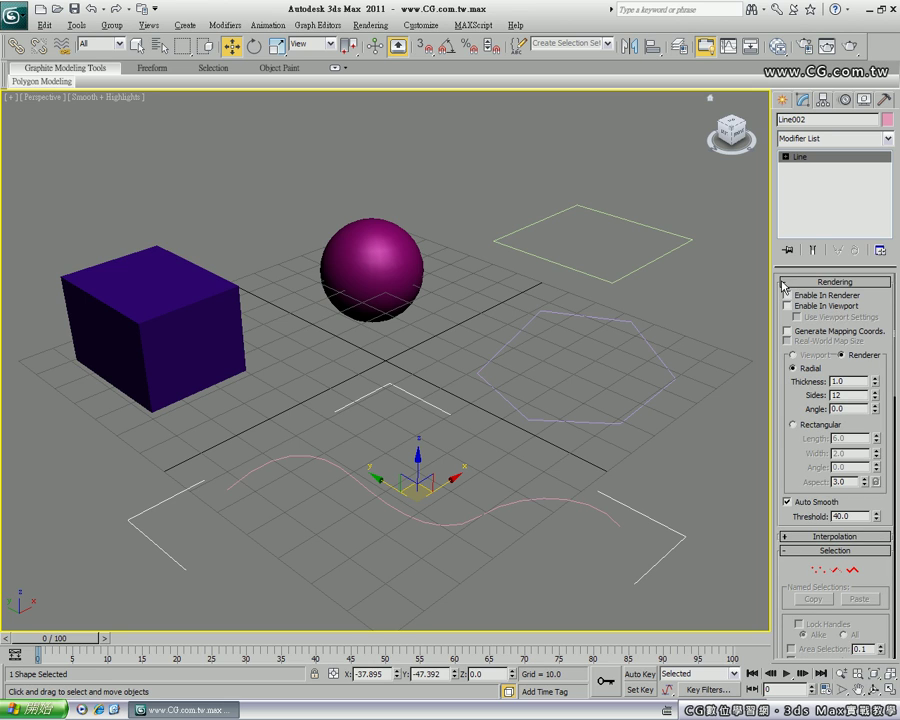
pyautogui.click(787, 284)
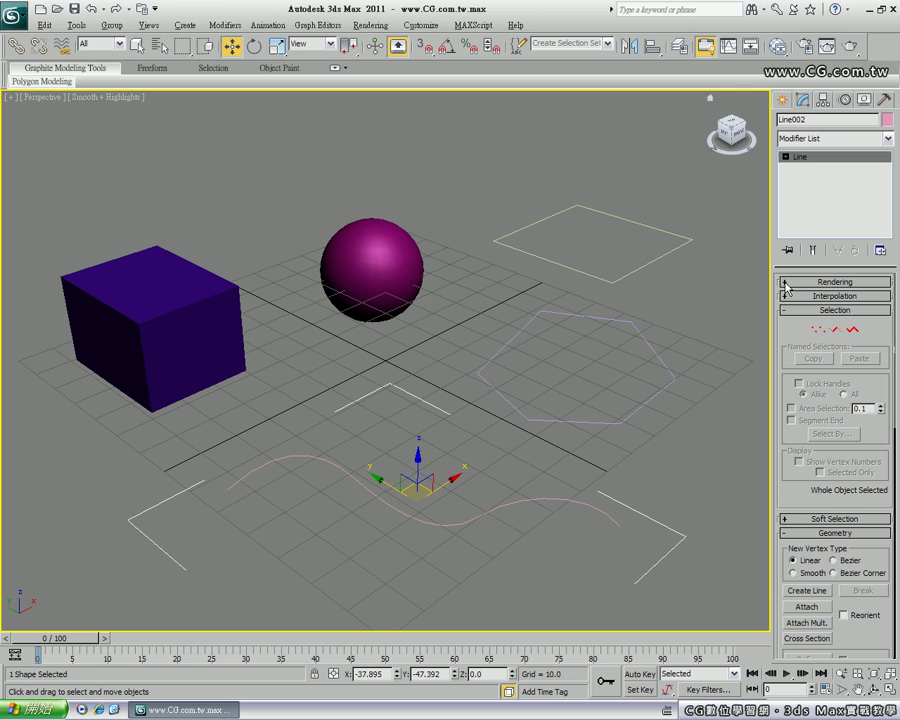
pyautogui.click(790, 283)
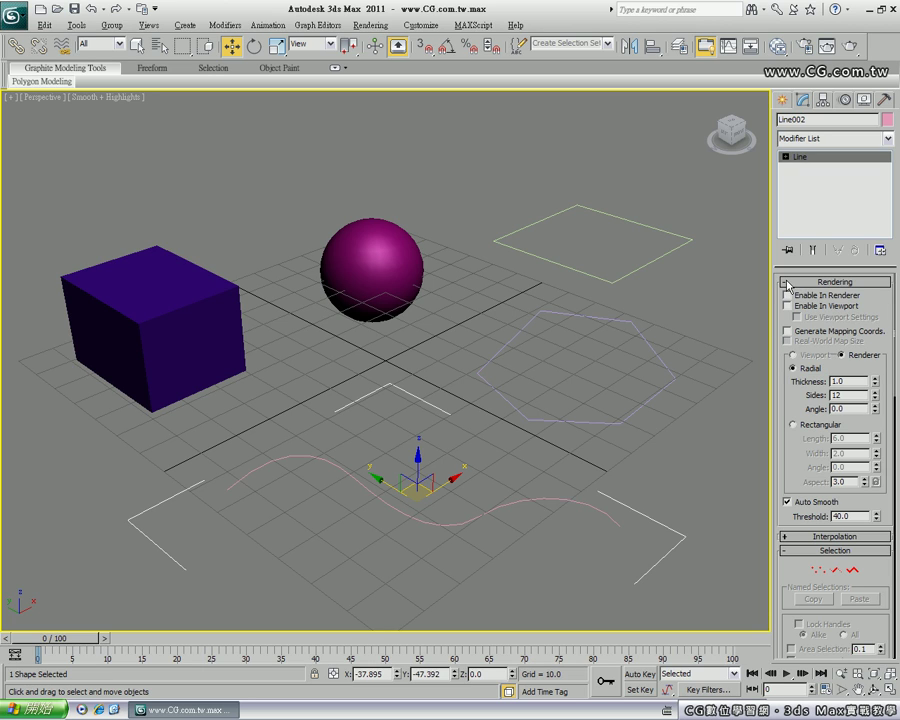
pyautogui.click(788, 284)
pyautogui.click(789, 285)
pyautogui.click(800, 300)
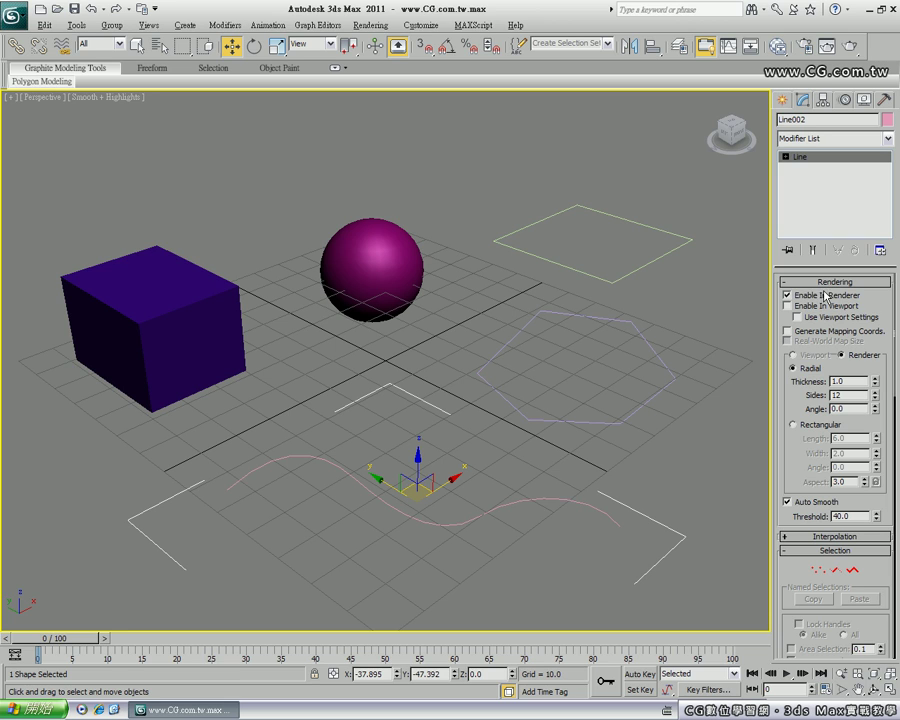
pyautogui.click(848, 52)
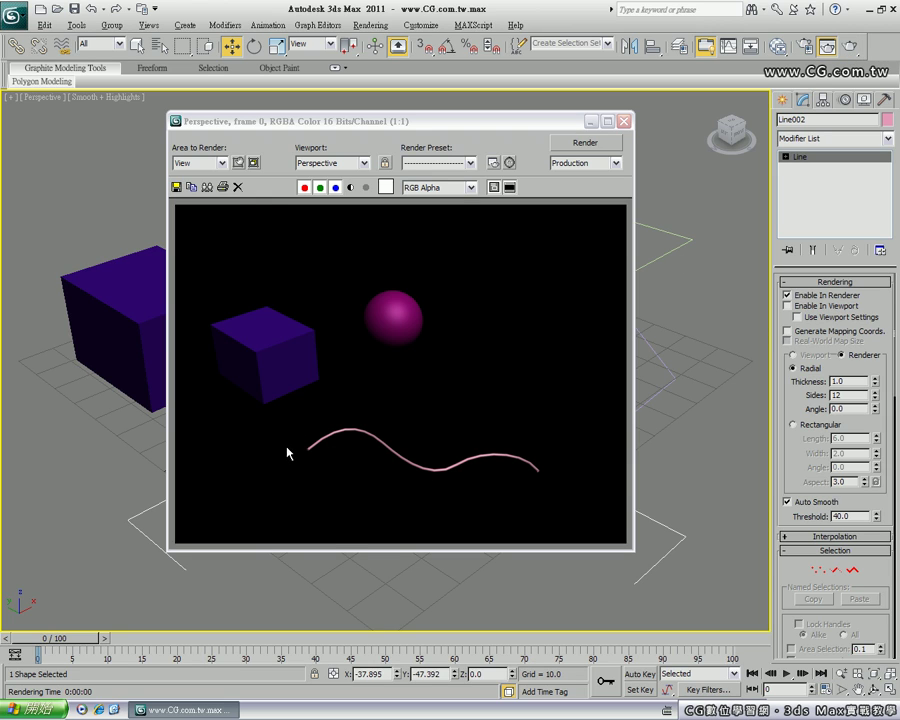
pyautogui.click(623, 121)
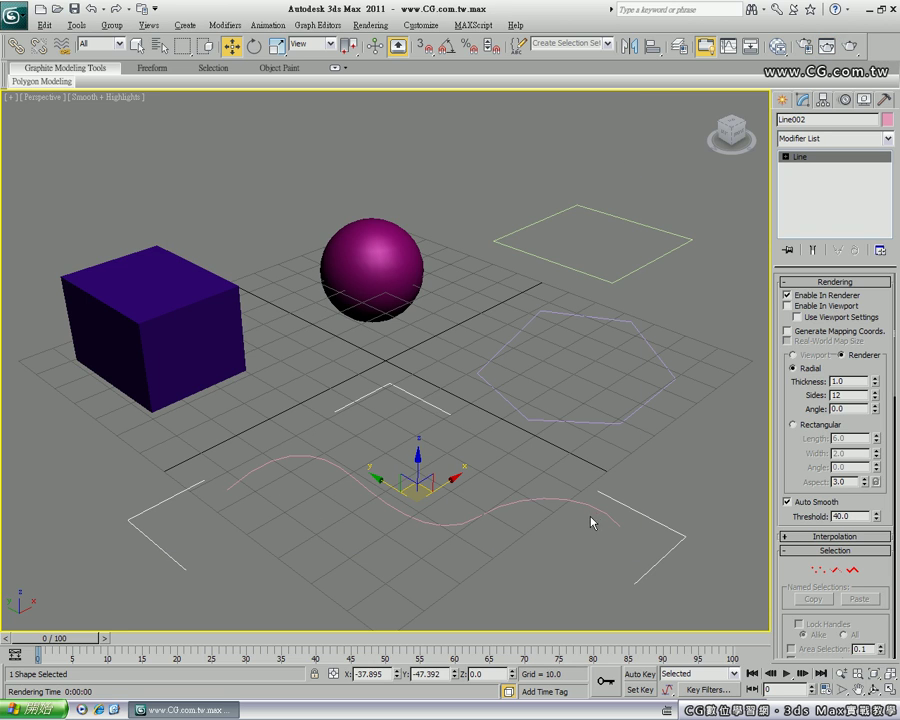
# Enable viewport display and give Line002 a radial cross-section 2.36 thick.
pyautogui.click(788, 307)
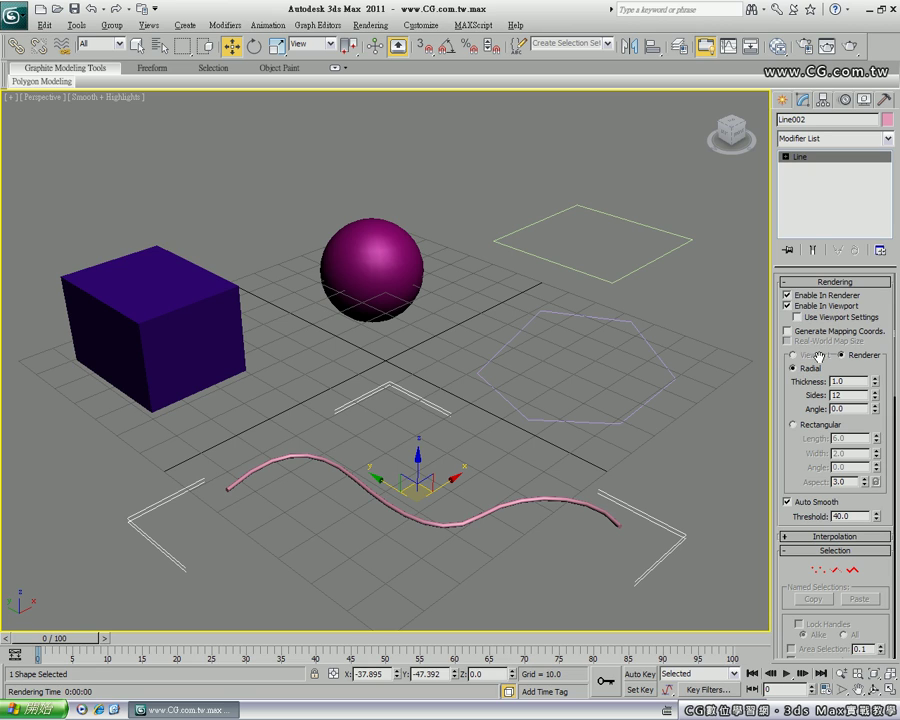
pyautogui.click(793, 425)
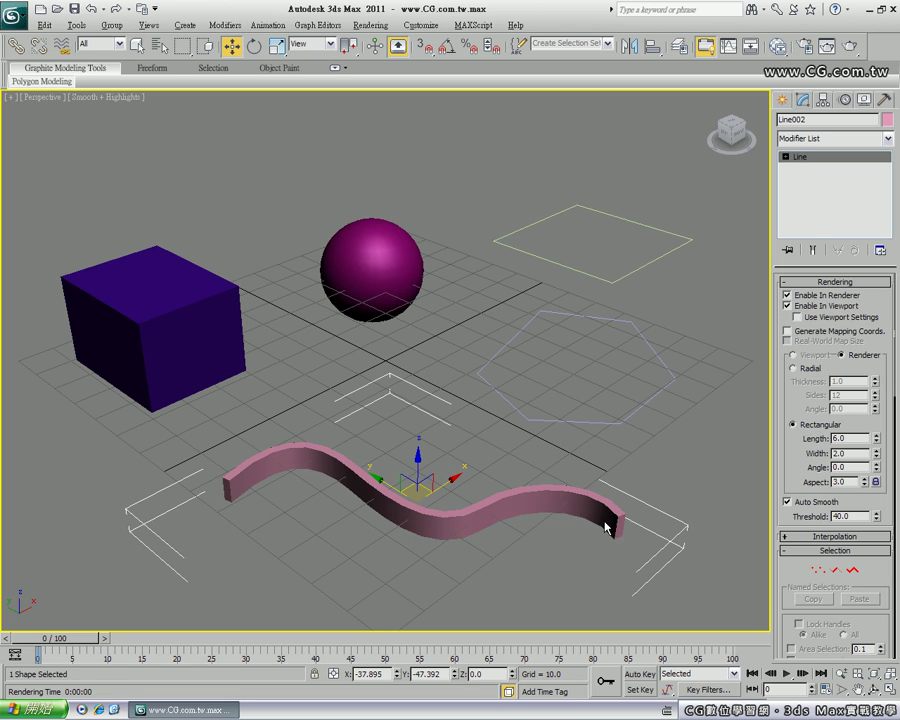
pyautogui.click(794, 369)
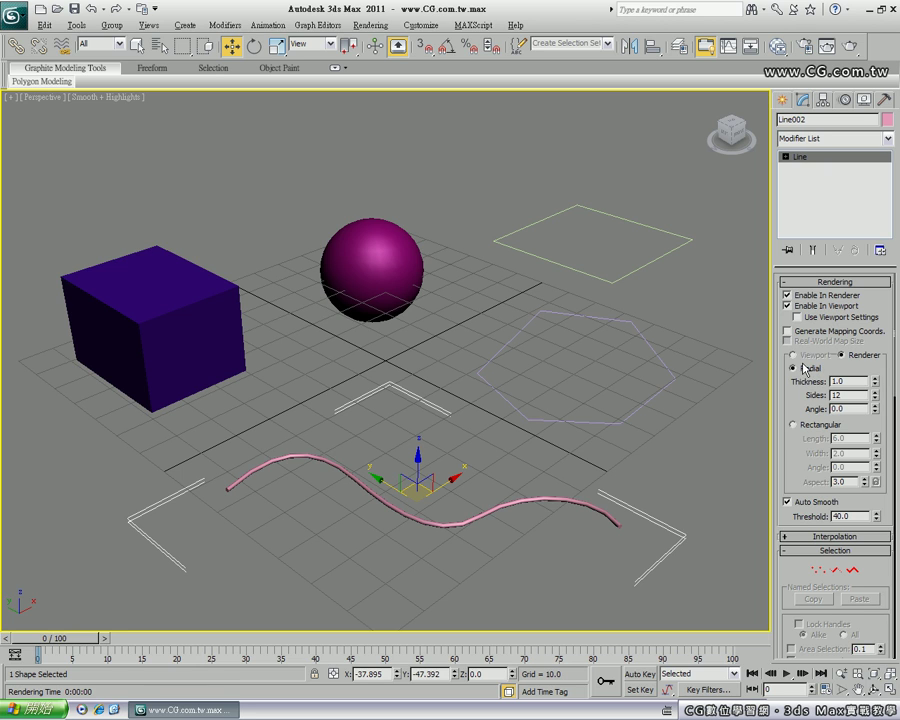
pyautogui.click(875, 385)
pyautogui.moveTo(876, 385)
pyautogui.mouseDown()
pyautogui.moveTo(878, 332)
pyautogui.moveTo(632, 533)
pyautogui.mouseUp()
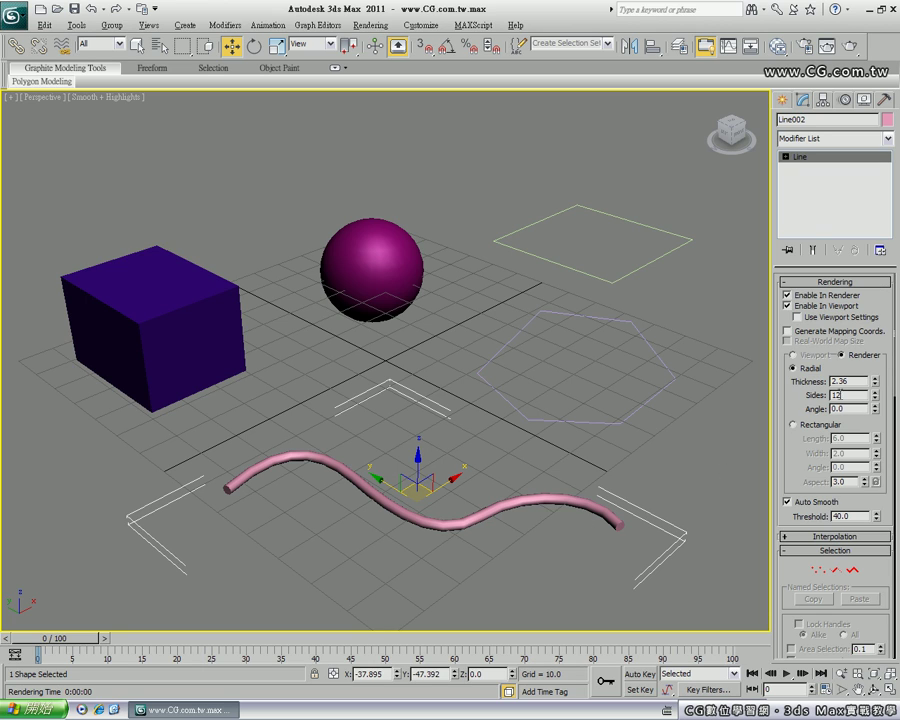
# Set the tube's sides to 3, then to 20 for a smooth profile.
pyautogui.doubleClick(847, 396)
pyautogui.write('3')
pyautogui.click(853, 408)
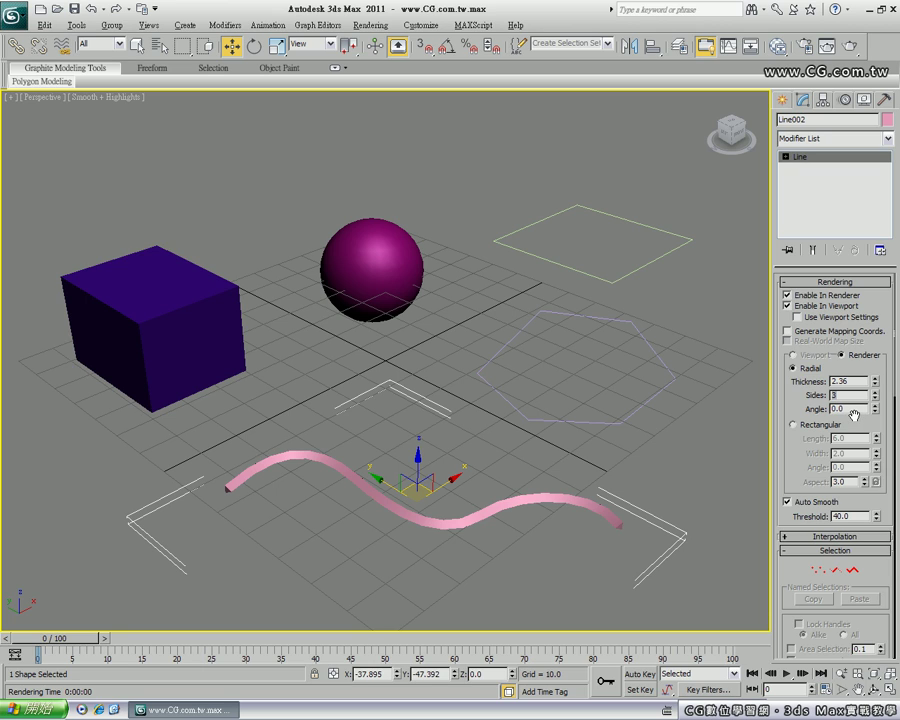
pyautogui.write('20')
pyautogui.press('Return')
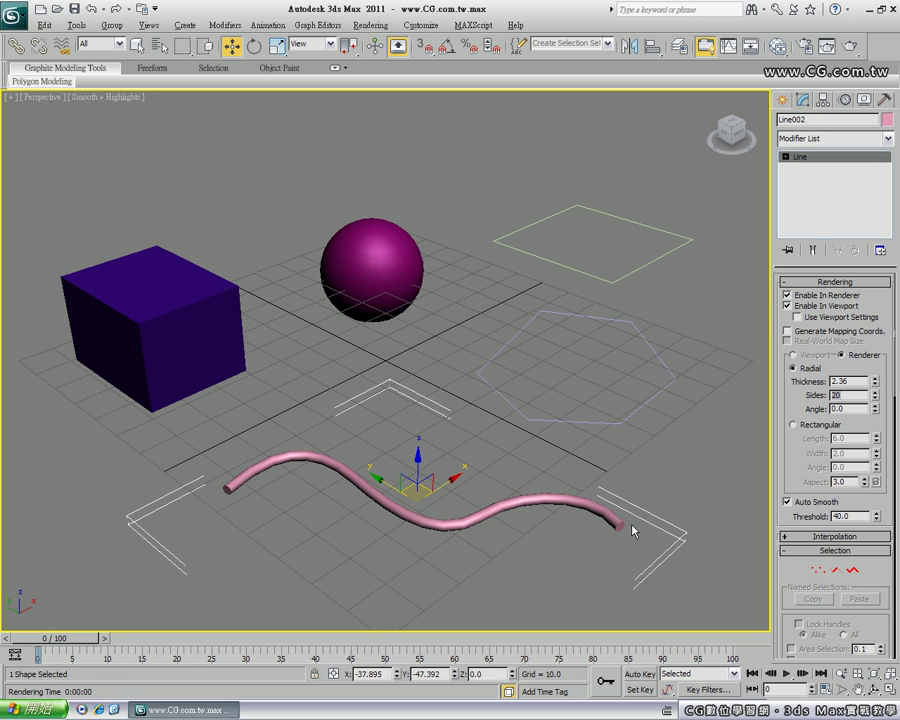
# Switch Line002 to a rectangular cross-section with Length 3 and Width 3.
pyautogui.click(792, 424)
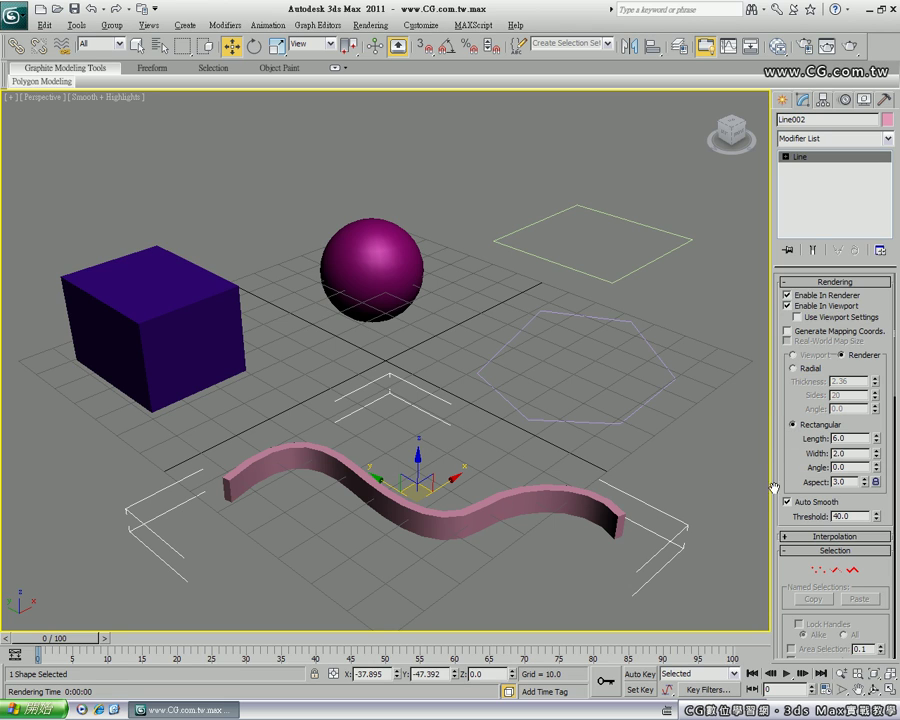
pyautogui.moveTo(875, 479); pyautogui.dragTo(876, 477)
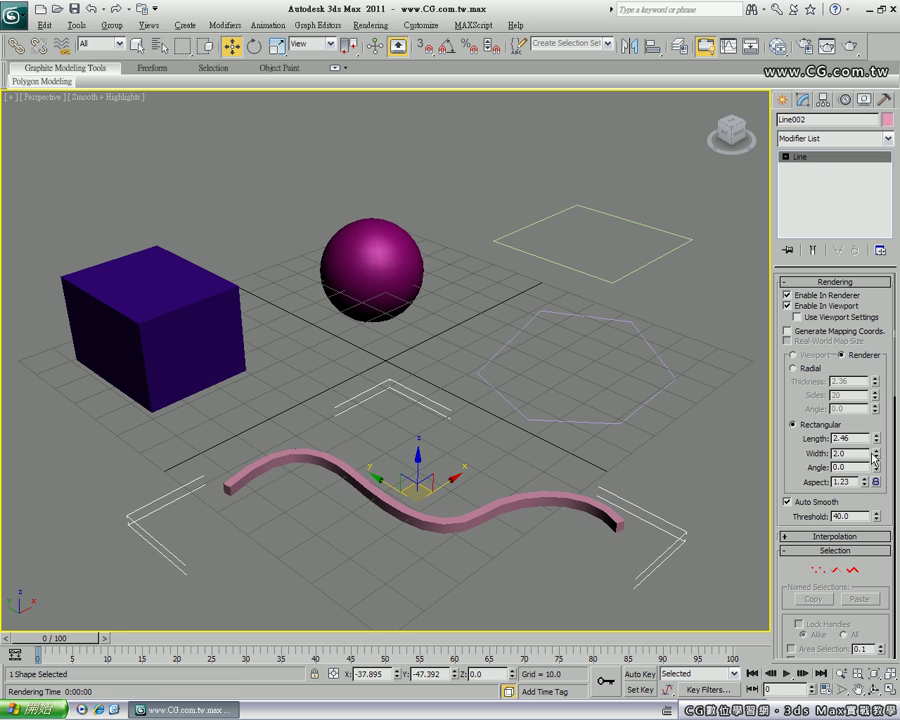
pyautogui.moveTo(875, 457); pyautogui.dragTo(885, 420)
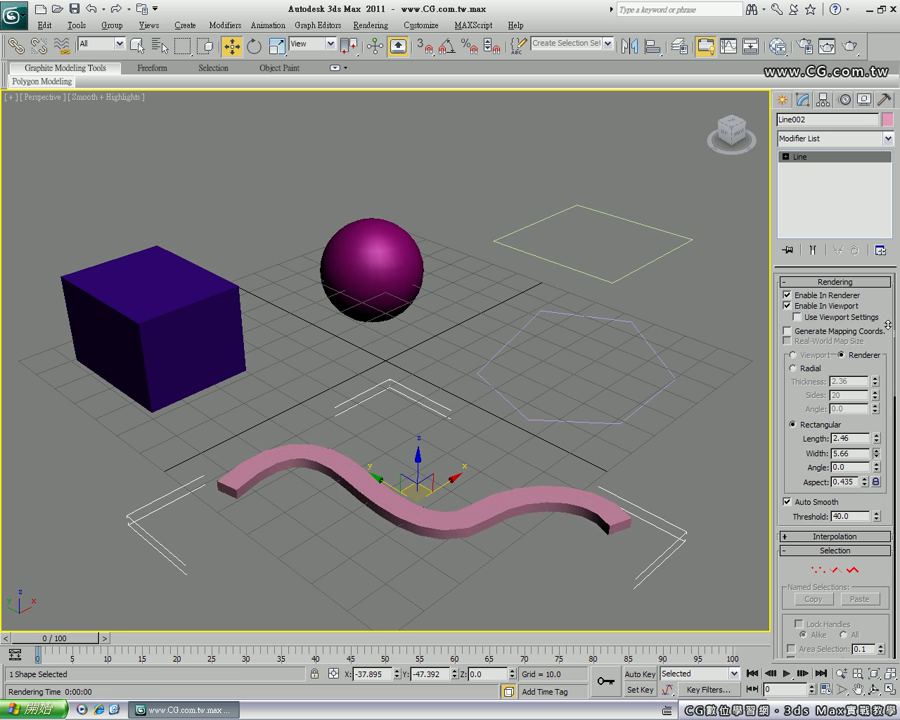
pyautogui.doubleClick(854, 440)
pyautogui.write('3')
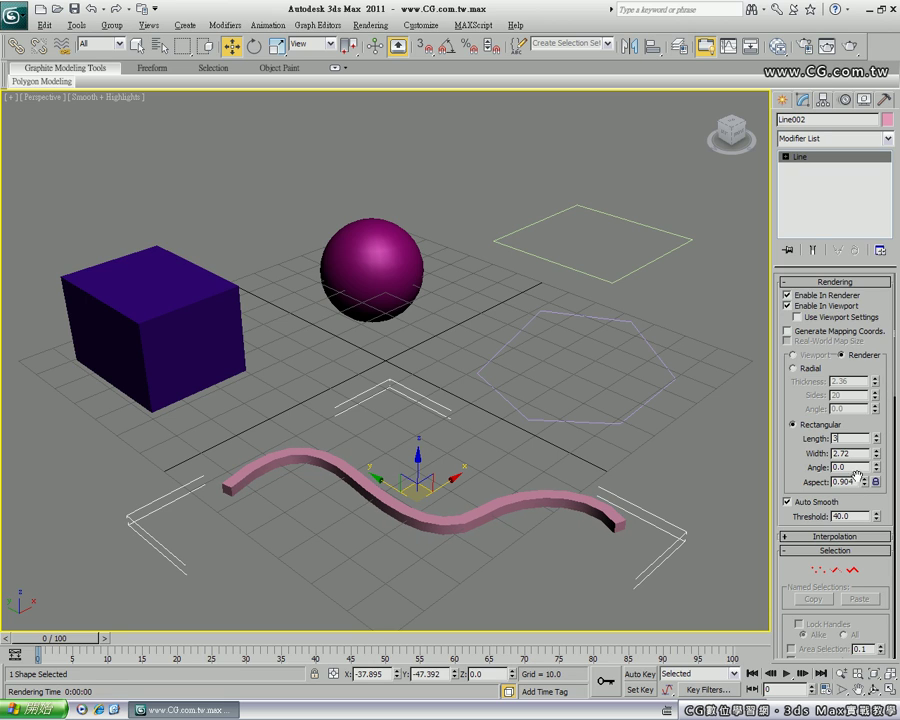
pyautogui.press('Tab')
pyautogui.write('3')
pyautogui.press('Return')
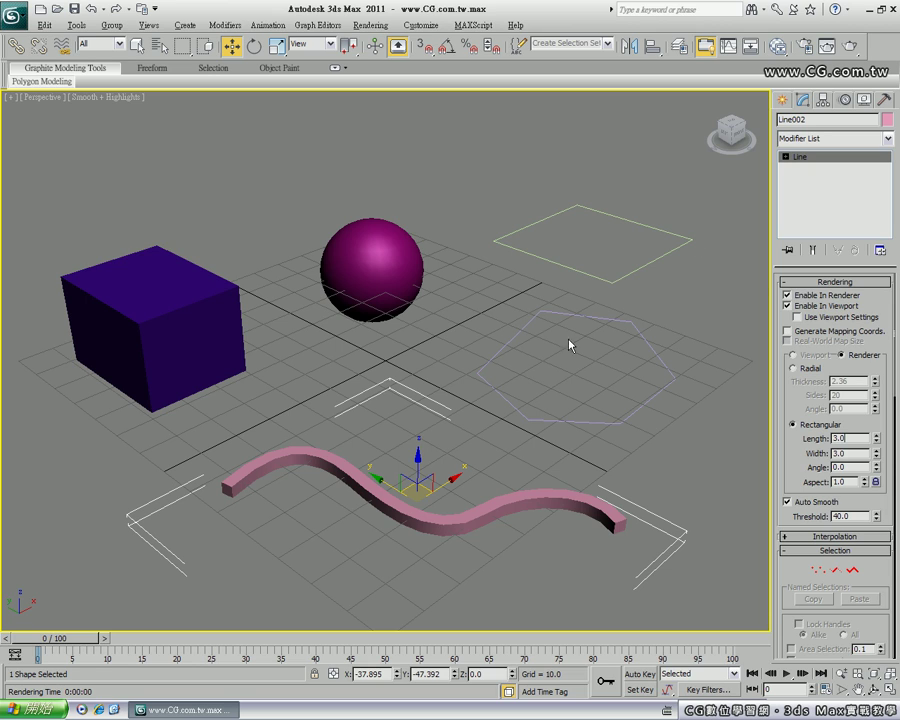
# Select and delete every object in the scene, leaving spline shape creation open.
pyautogui.click(456, 336)
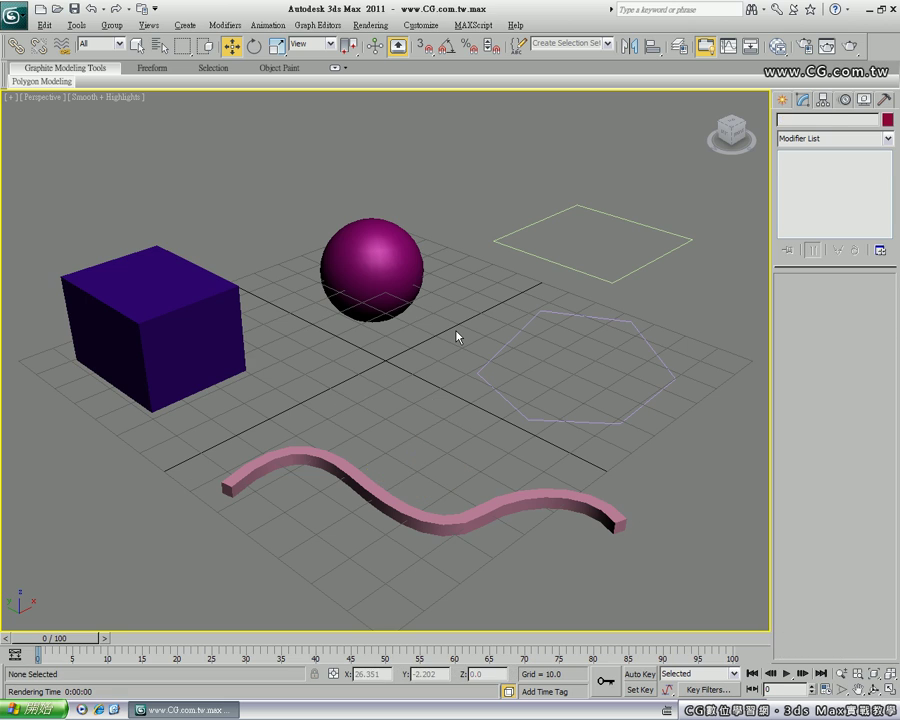
pyautogui.hotkey('ctrl', 'a')
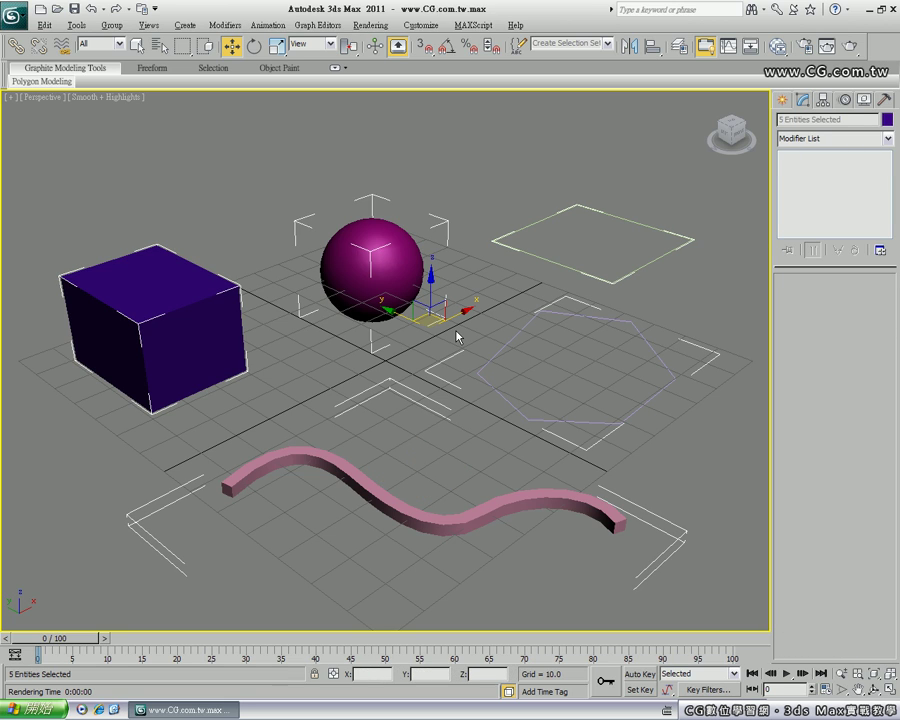
pyautogui.press('Delete')
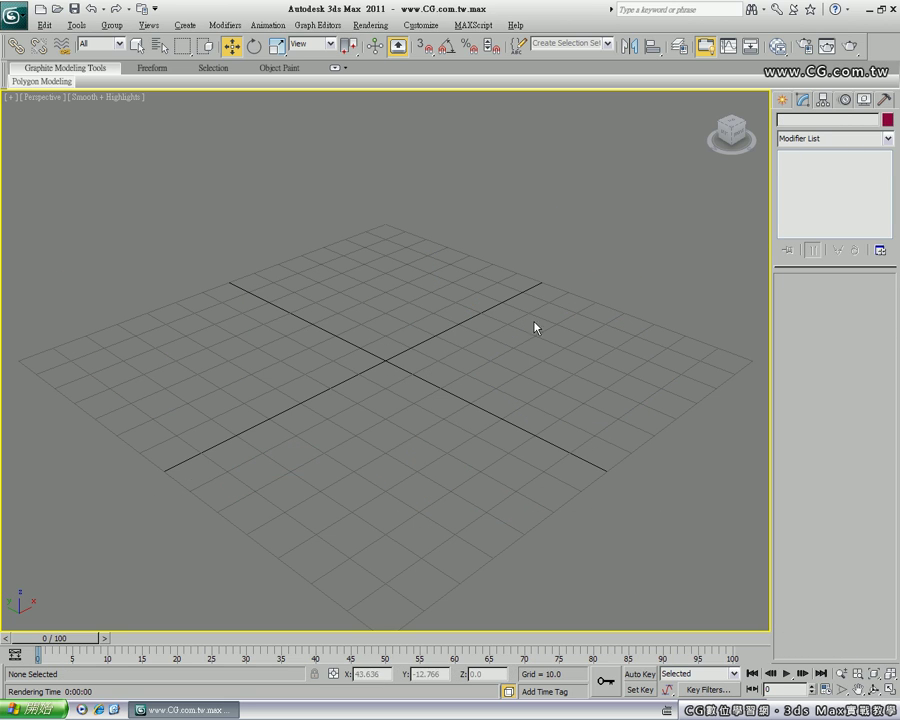
pyautogui.click(782, 99)
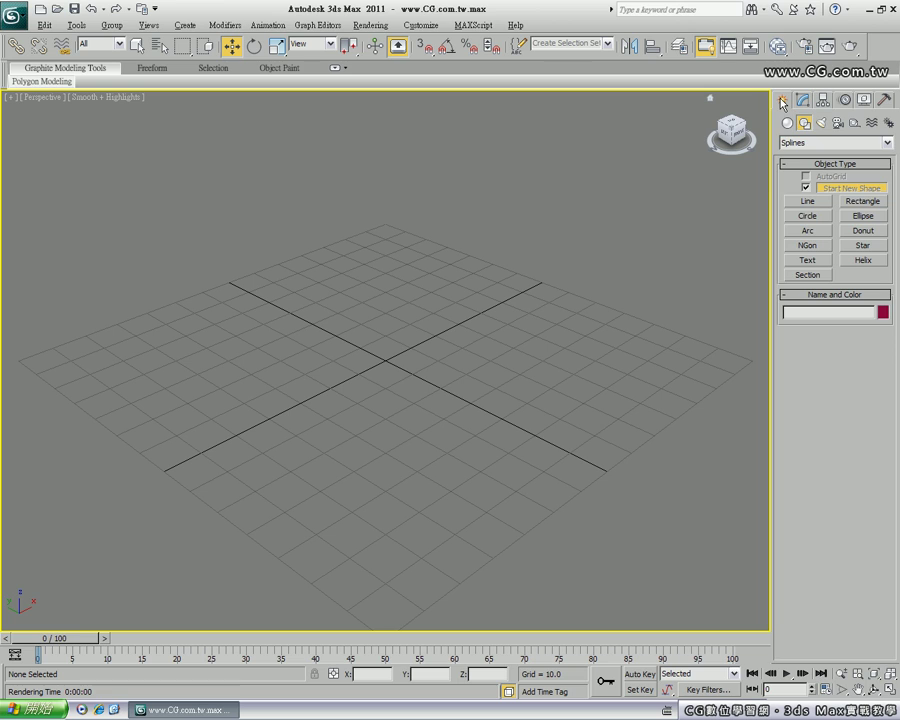
# Draw a 48.788 × 52.508 rectangle on the left, with Enable In Viewport turned off.
pyautogui.click(863, 203)
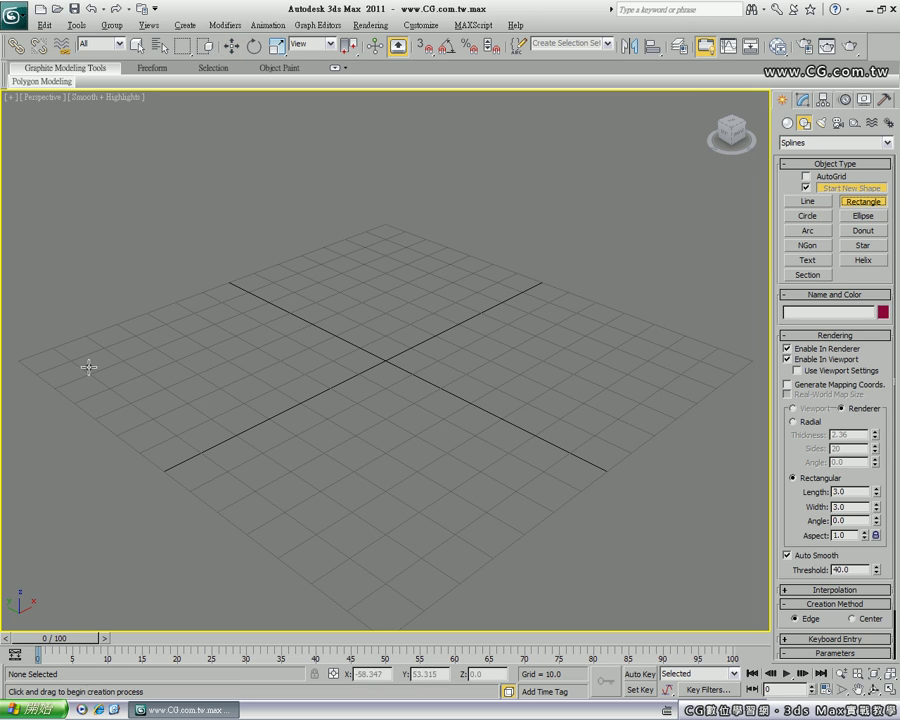
pyautogui.moveTo(64, 360)
pyautogui.mouseDown()
pyautogui.moveTo(224, 388)
pyautogui.moveTo(340, 358)
pyautogui.mouseUp()
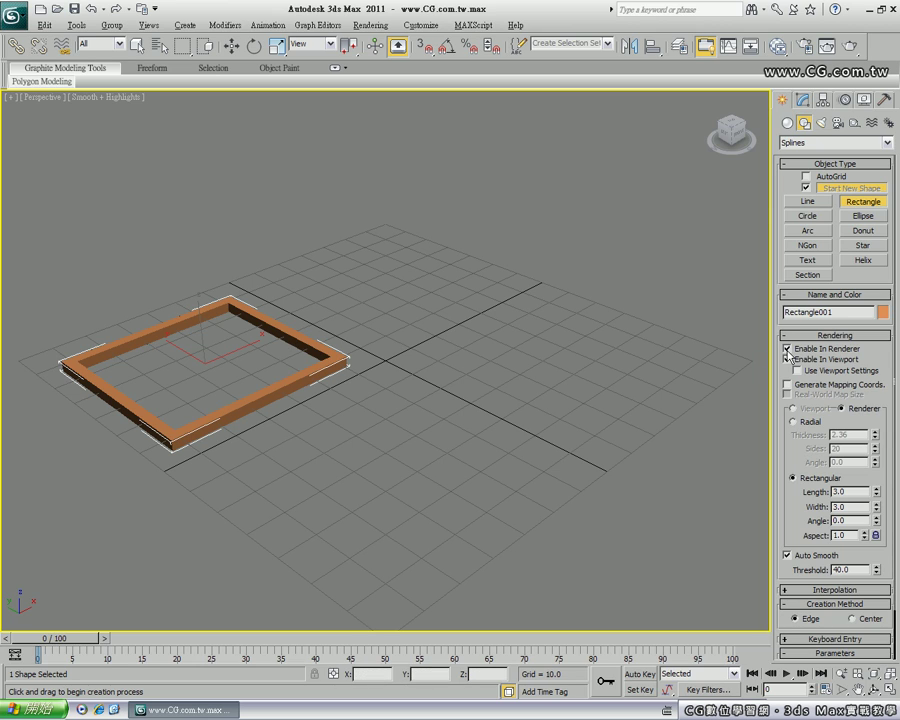
pyautogui.click(787, 359)
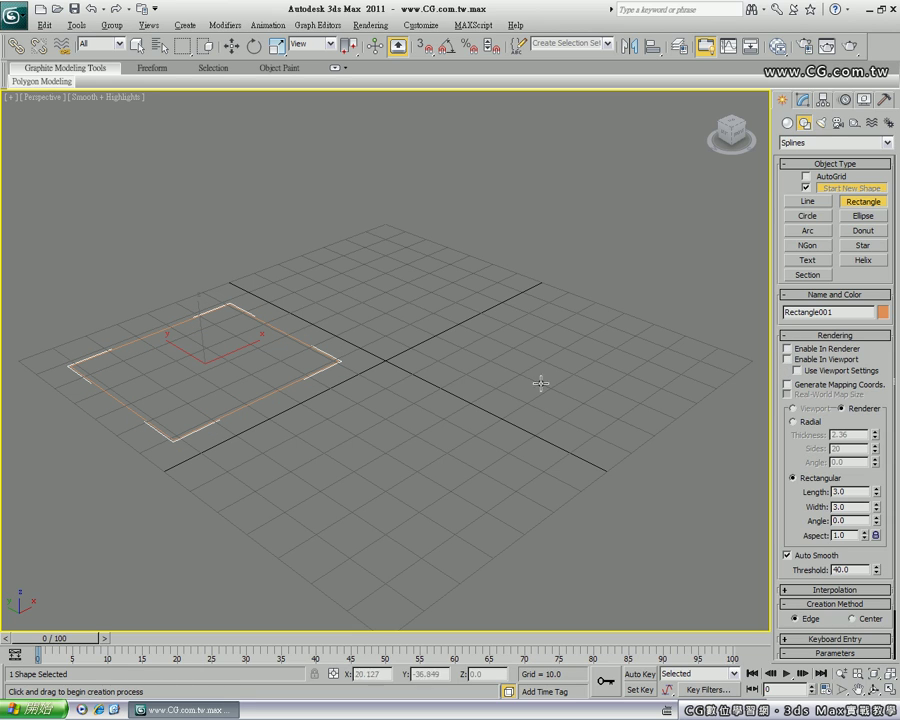
pyautogui.click(789, 338)
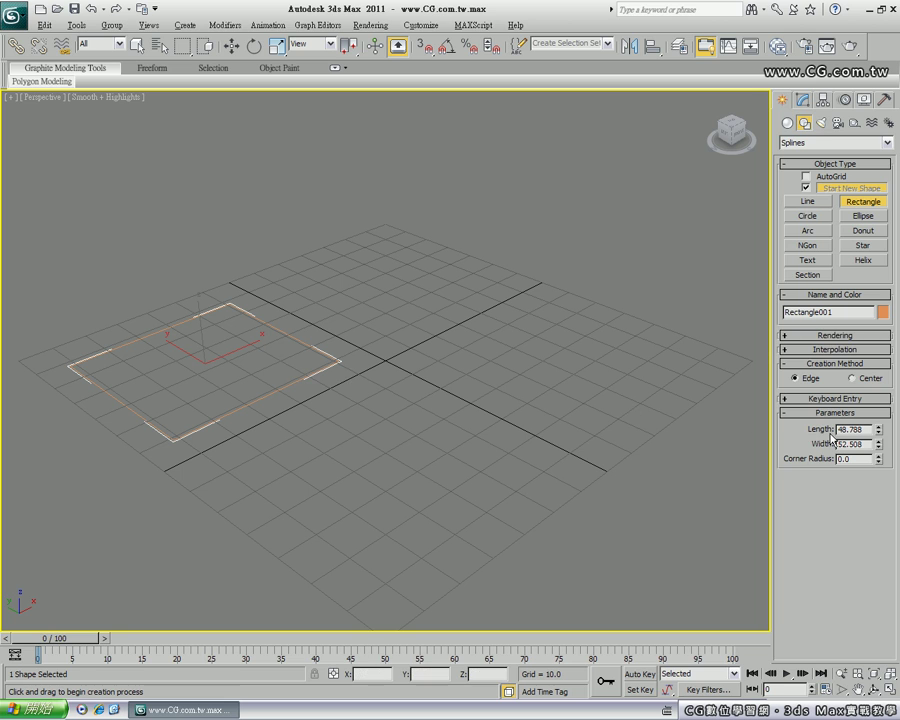
# Resize Rectangle001 to 102.943 × 63.856, trying corner rounding before resetting radius to 0.
pyautogui.moveTo(878, 433)
pyautogui.mouseDown()
pyautogui.moveTo(878, 452)
pyautogui.moveTo(879, 390)
pyautogui.mouseUp()
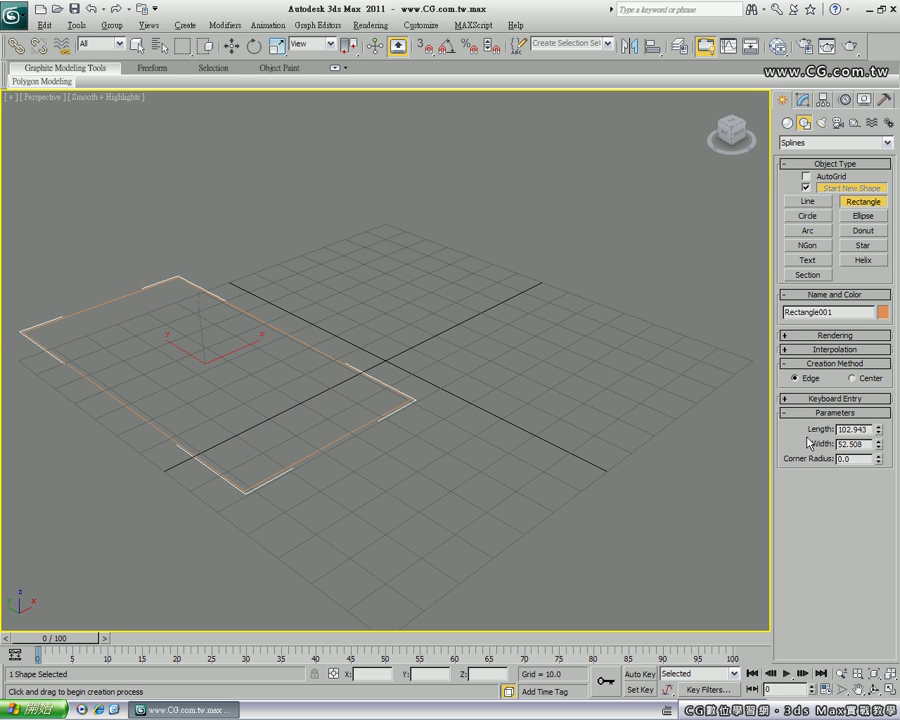
pyautogui.moveTo(878, 443); pyautogui.dragTo(876, 448)
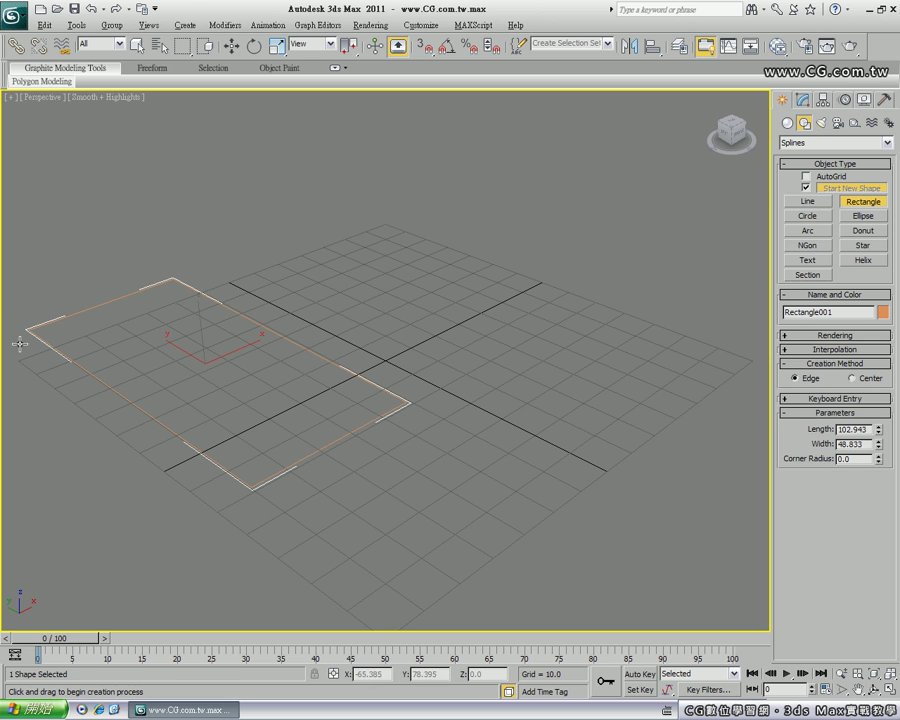
pyautogui.moveTo(879, 444)
pyautogui.mouseDown()
pyautogui.moveTo(882, 453)
pyautogui.moveTo(880, 443)
pyautogui.mouseUp()
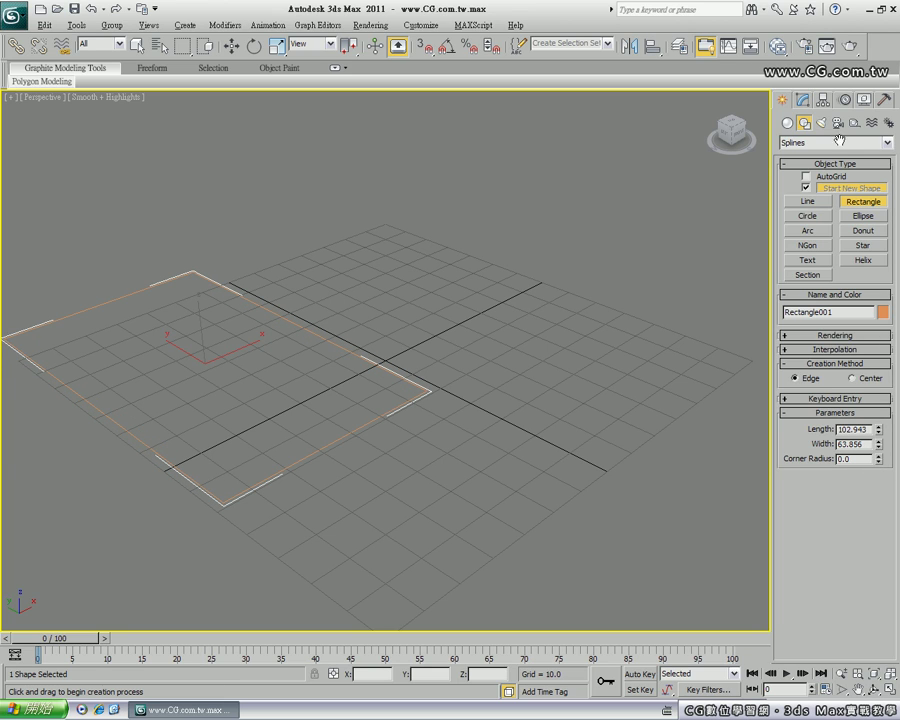
pyautogui.moveTo(880, 459)
pyautogui.mouseDown()
pyautogui.moveTo(836, 639)
pyautogui.moveTo(836, 620)
pyautogui.mouseUp()
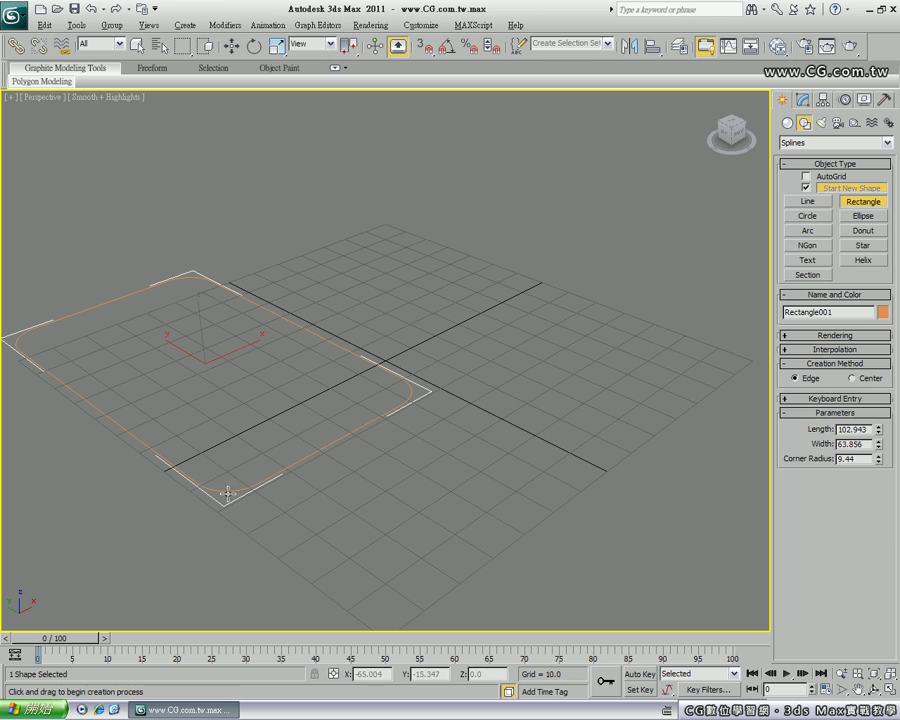
pyautogui.moveTo(878, 459); pyautogui.dragTo(866, 376)
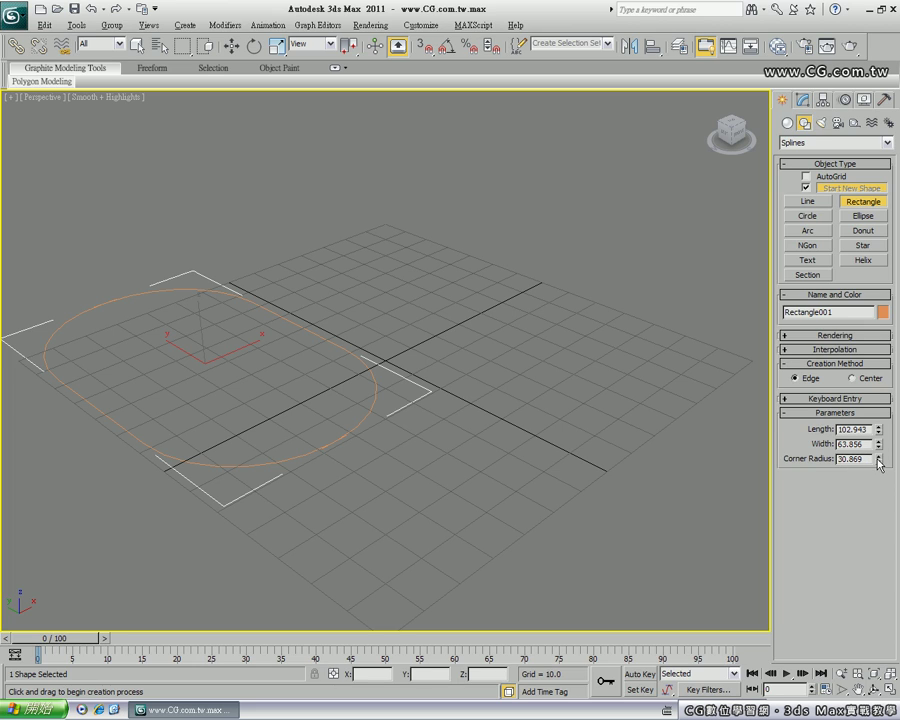
pyautogui.rightClick(879, 462)
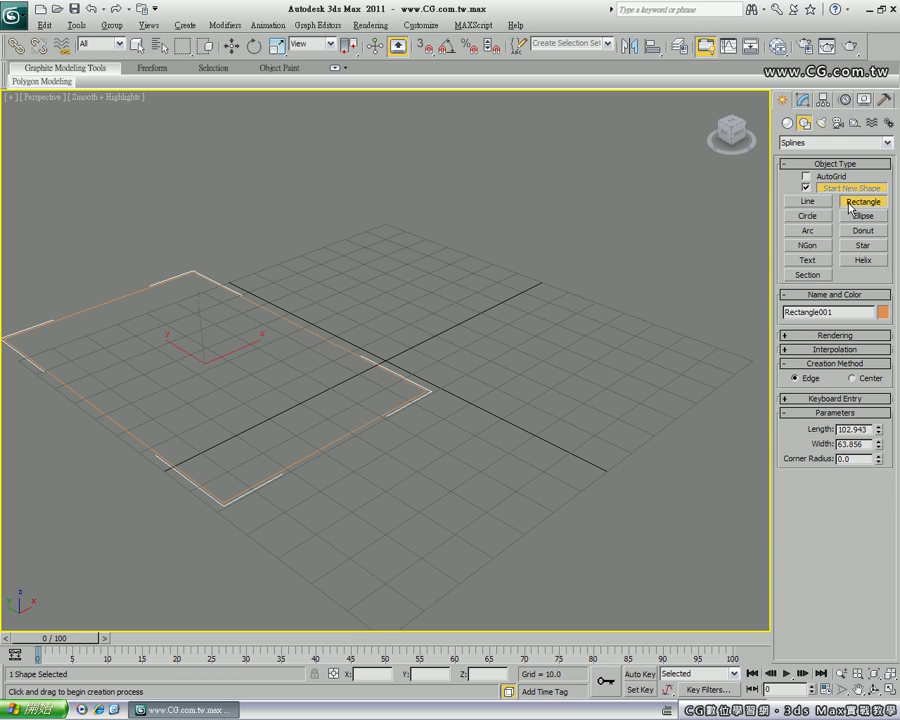
# Draw a circle on the right of the grid and enlarge its radius to about 26.
pyautogui.click(808, 216)
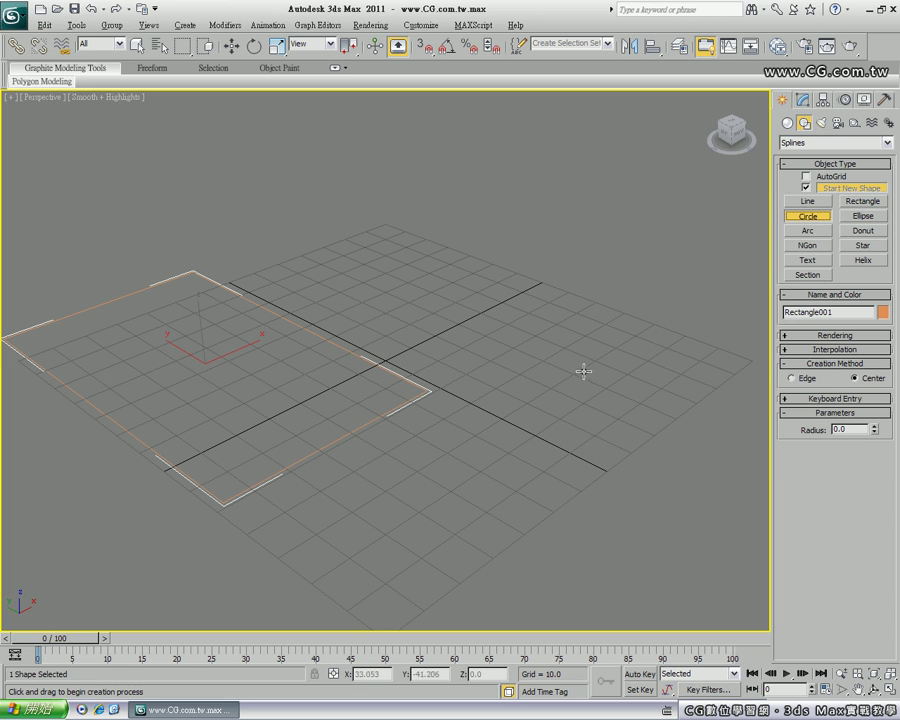
pyautogui.moveTo(590, 360); pyautogui.dragTo(614, 394)
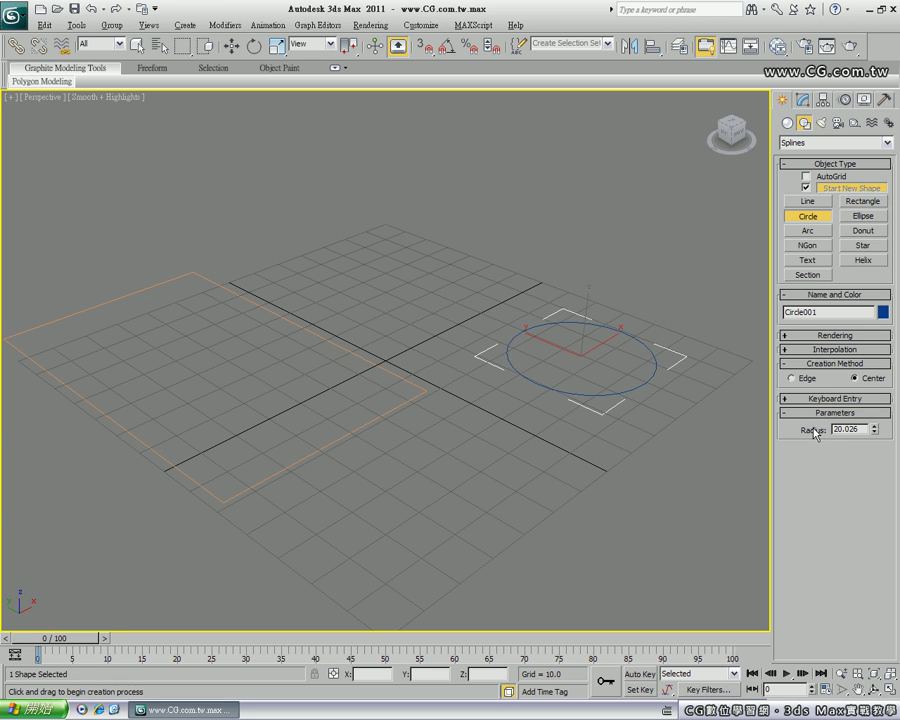
pyautogui.moveTo(874, 429); pyautogui.dragTo(875, 404)
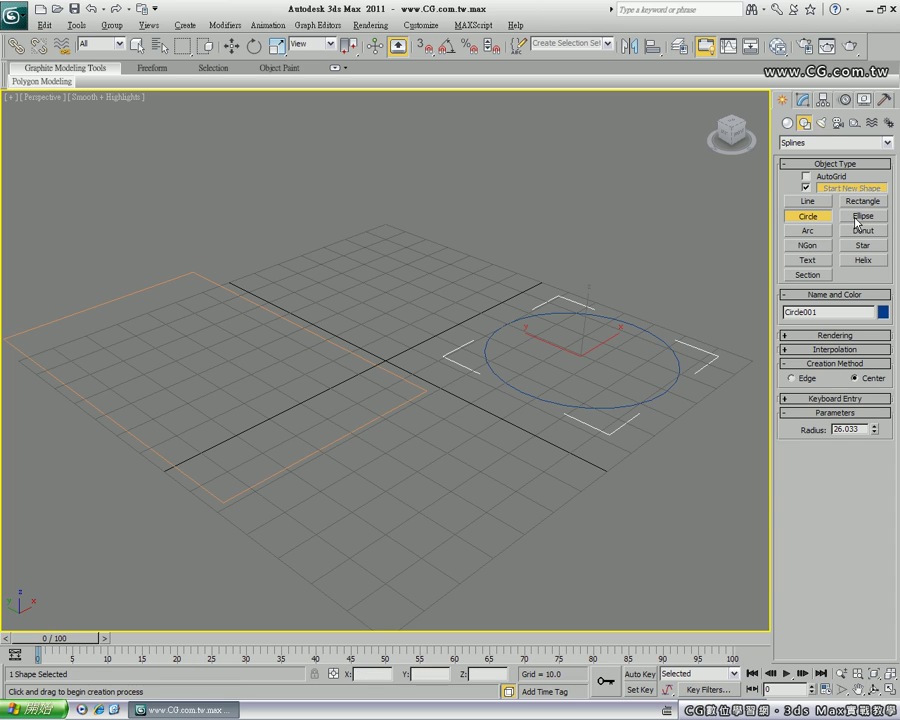
# Draw two ellipses at the front and back of the grid, then delete every shape.
pyautogui.click(857, 222)
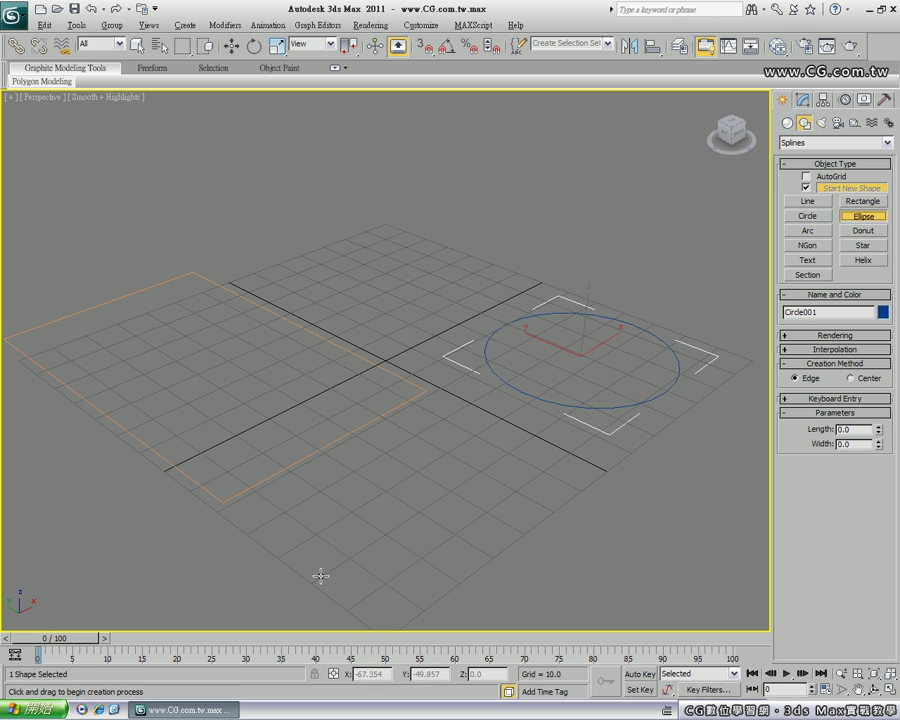
pyautogui.moveTo(318, 574)
pyautogui.mouseDown()
pyautogui.moveTo(391, 527)
pyautogui.moveTo(589, 484)
pyautogui.mouseUp()
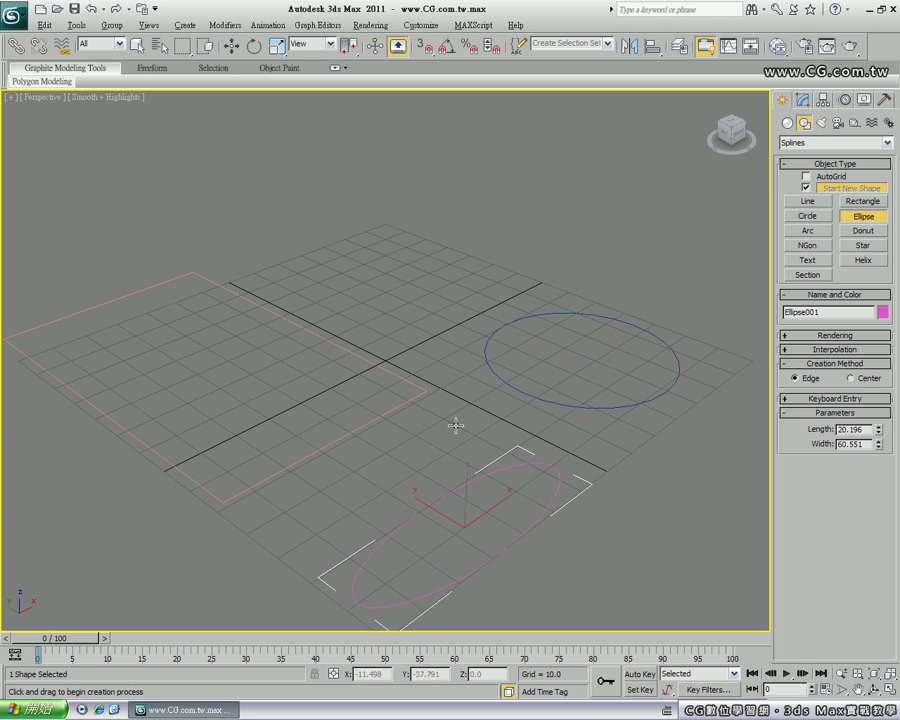
pyautogui.moveTo(341, 250); pyautogui.dragTo(427, 354)
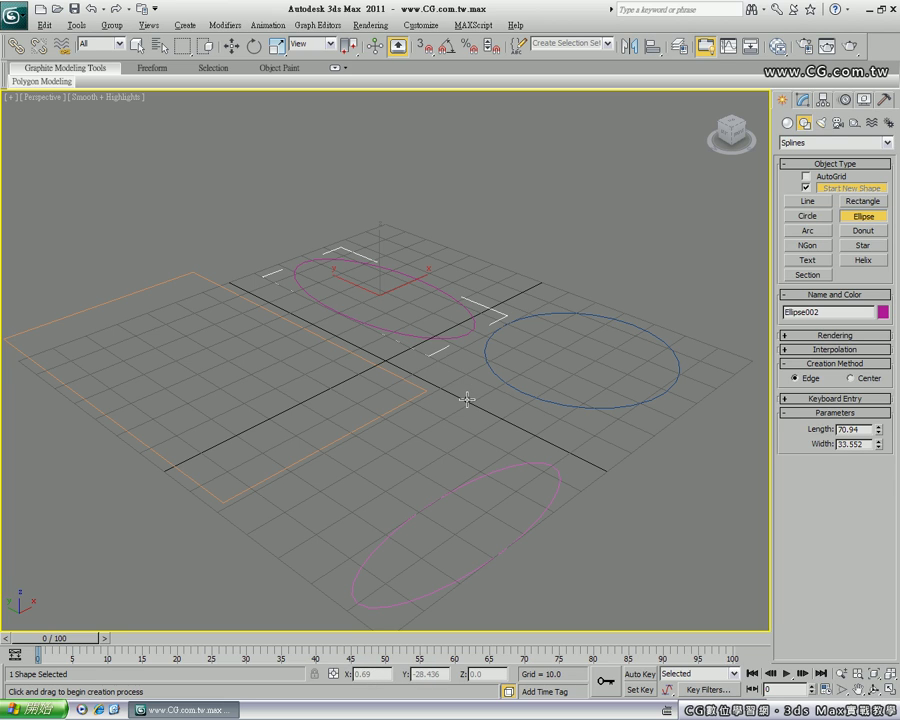
pyautogui.hotkey('ctrl', 'a')
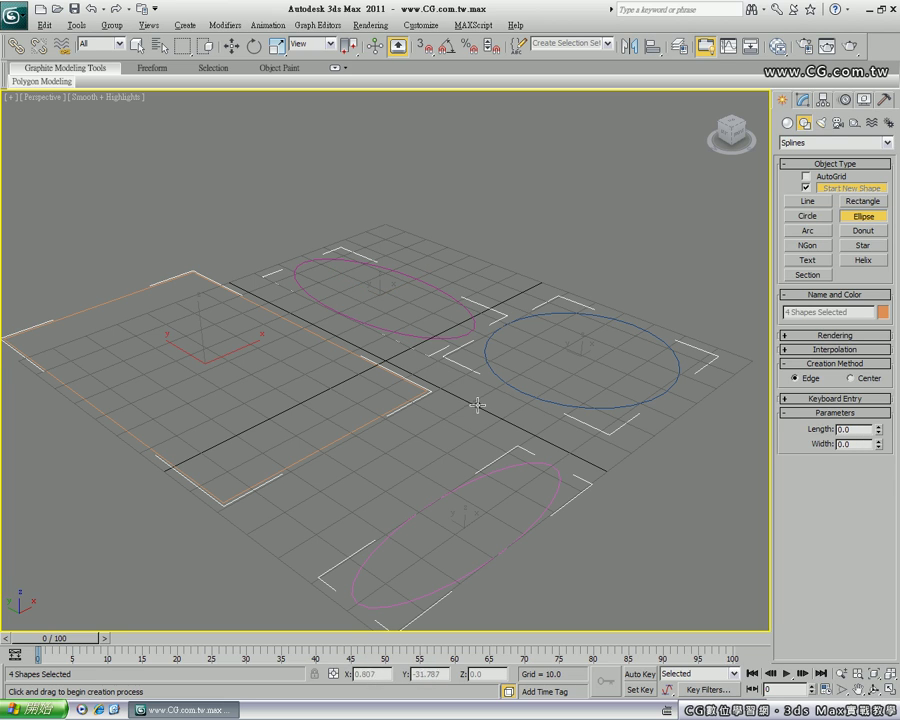
pyautogui.press('Delete')
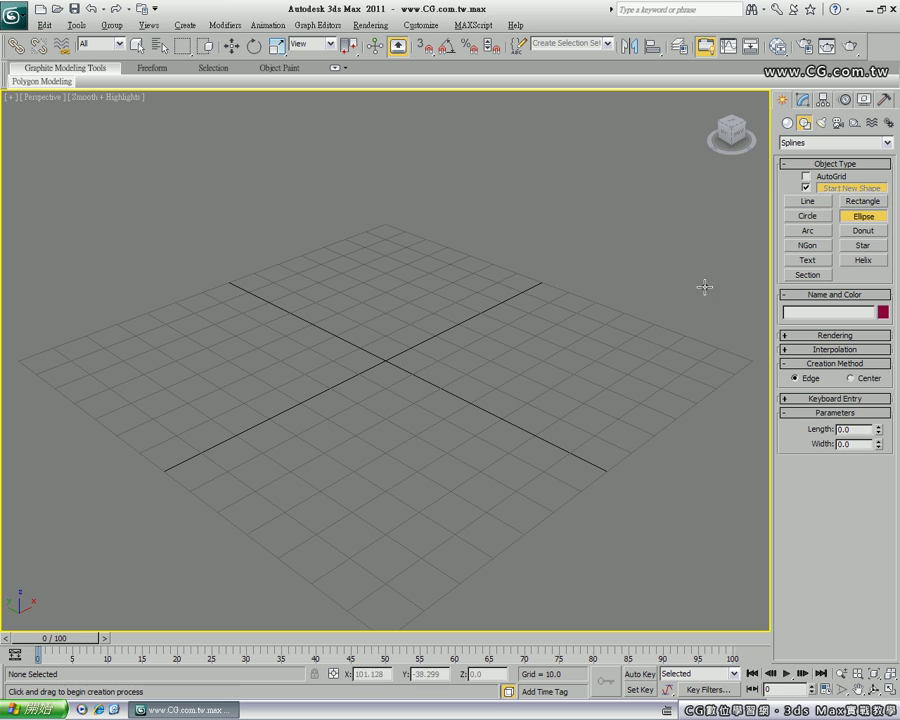
# Draw an arc of radius 37.733 bulging across the front of the grid.
pyautogui.click(806, 232)
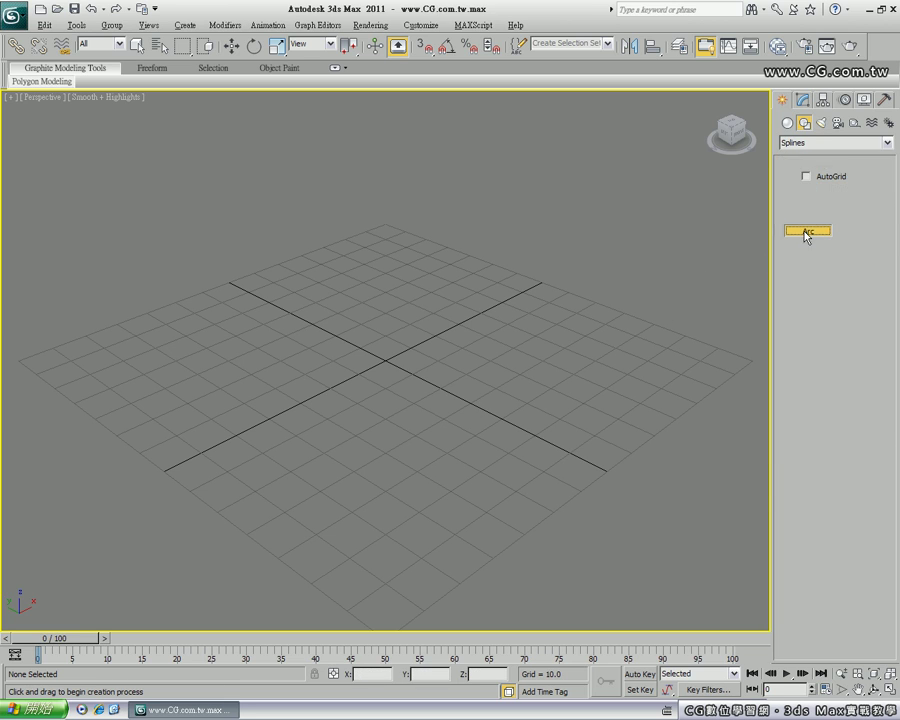
pyautogui.moveTo(239, 461); pyautogui.dragTo(552, 472)
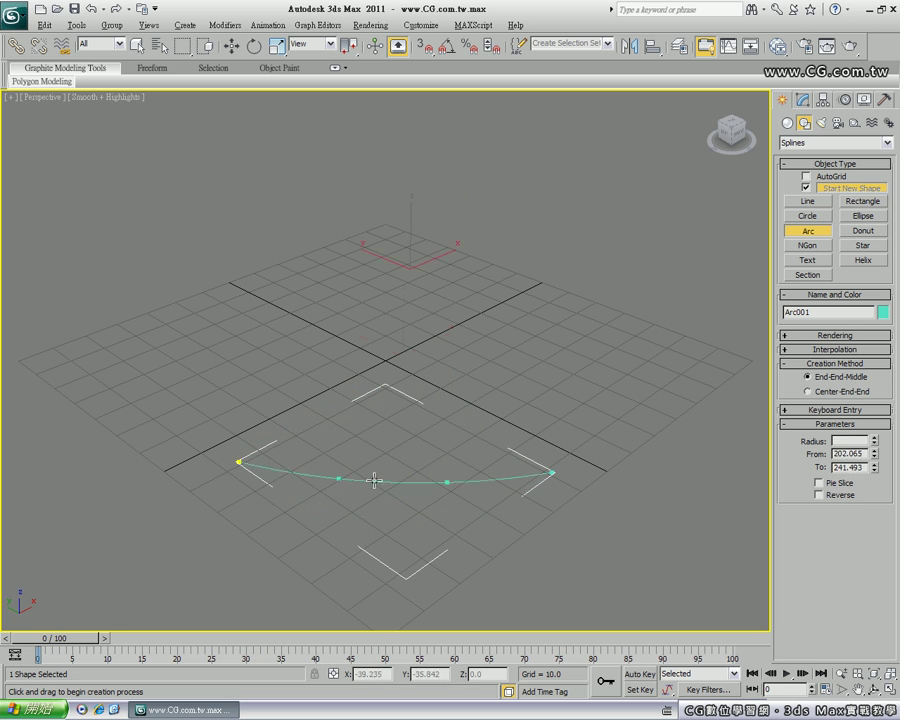
pyautogui.click(381, 410)
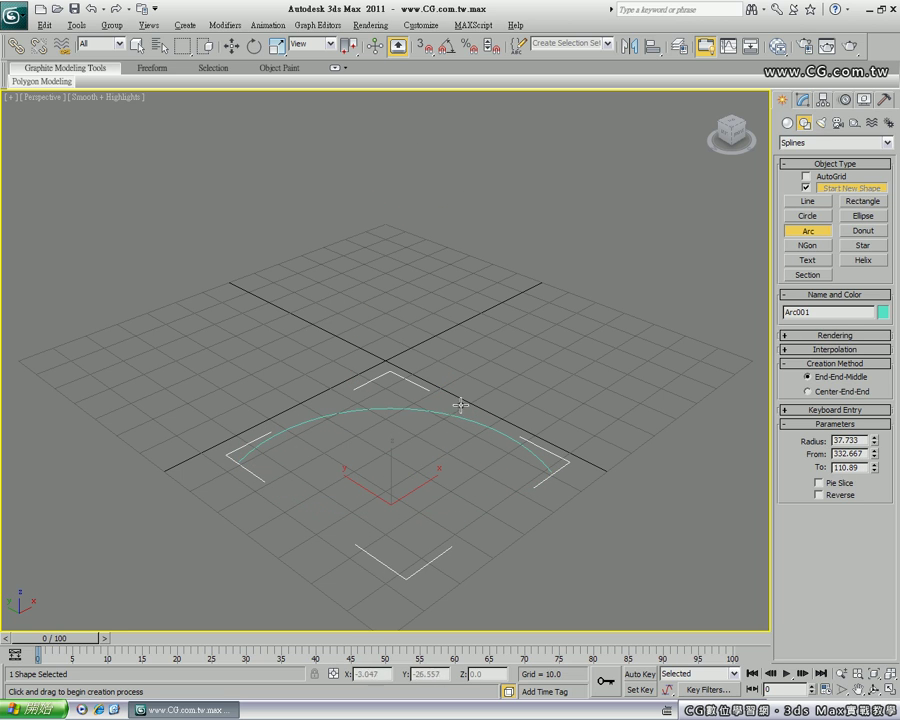
pyautogui.click(862, 235)
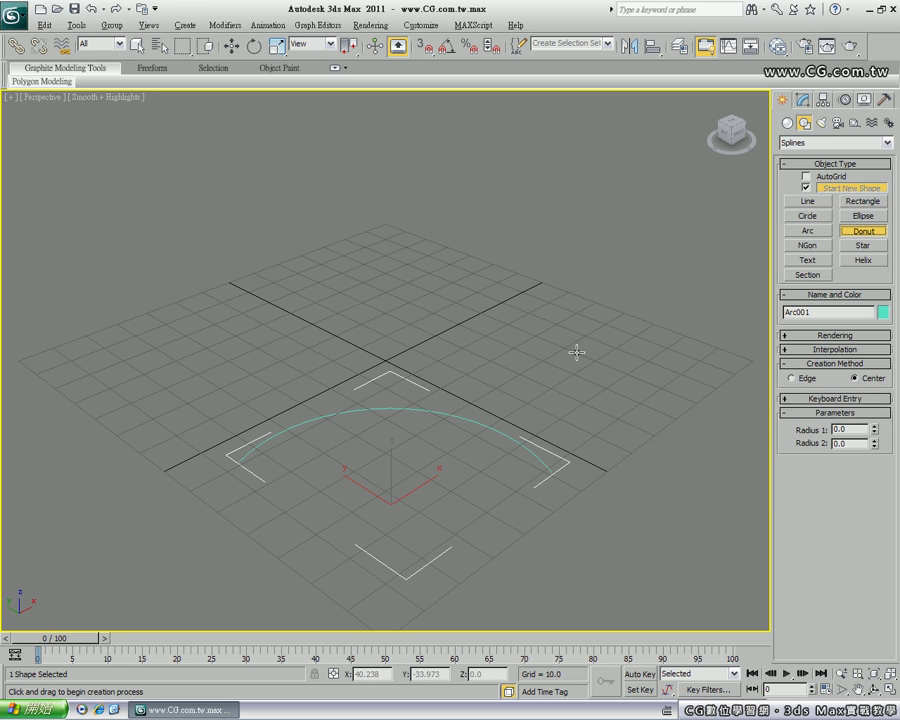
# Draw a donut with radii 22.784 and 11.329 right of the arc, then switch to Top view.
pyautogui.moveTo(576, 352); pyautogui.dragTo(606, 408)
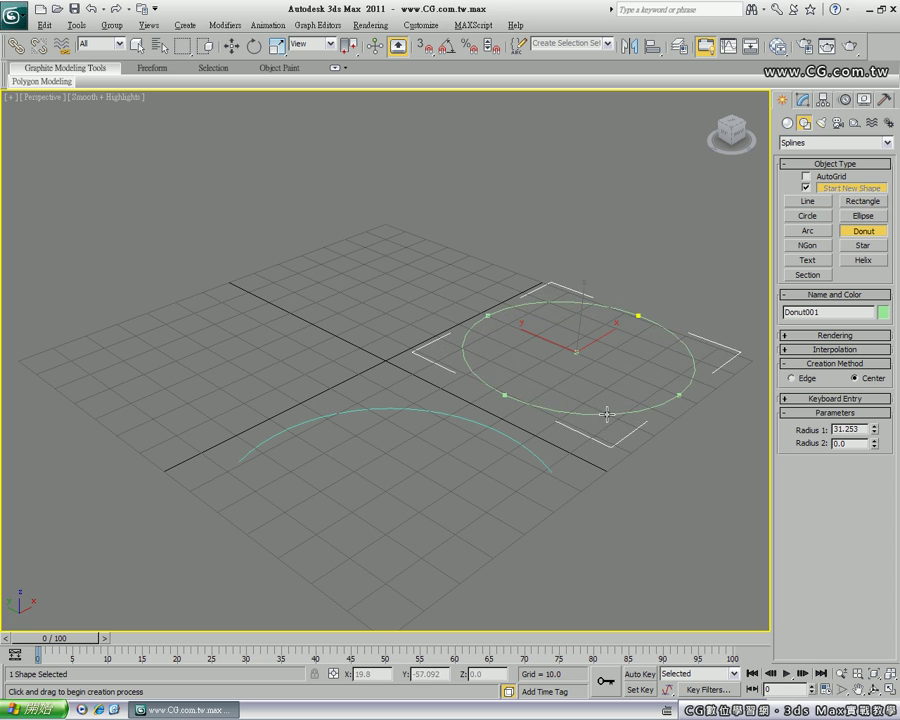
pyautogui.moveTo(606, 408); pyautogui.dragTo(591, 392)
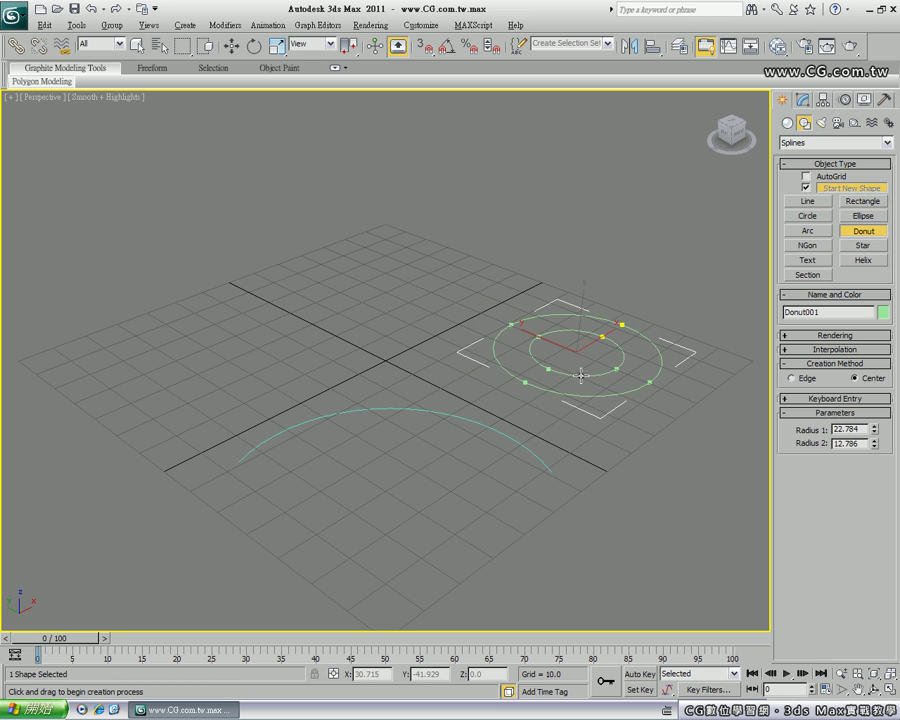
pyautogui.click(578, 370)
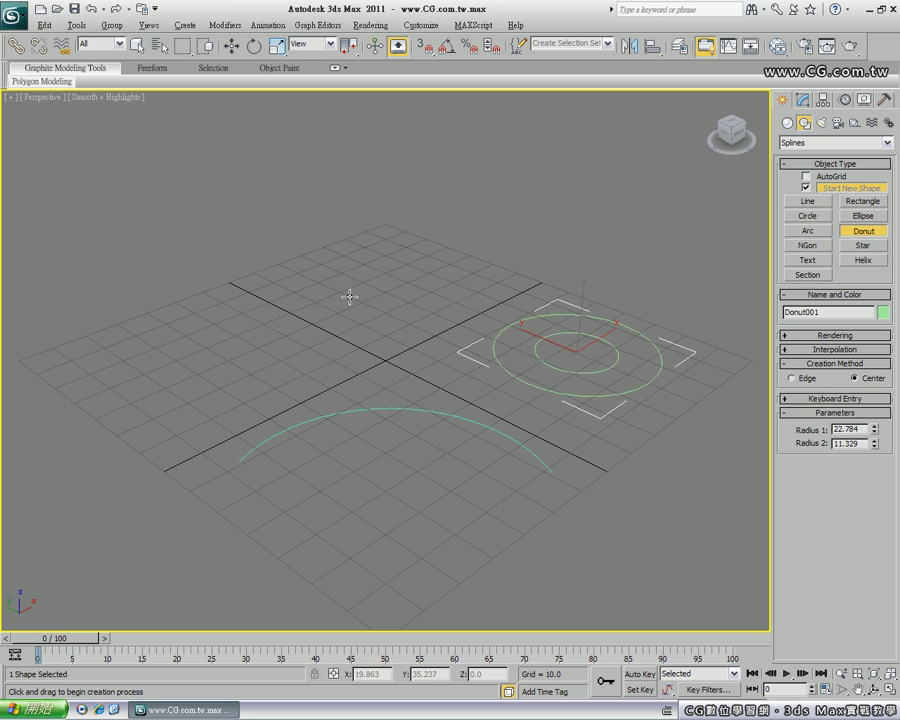
pyautogui.press('t')
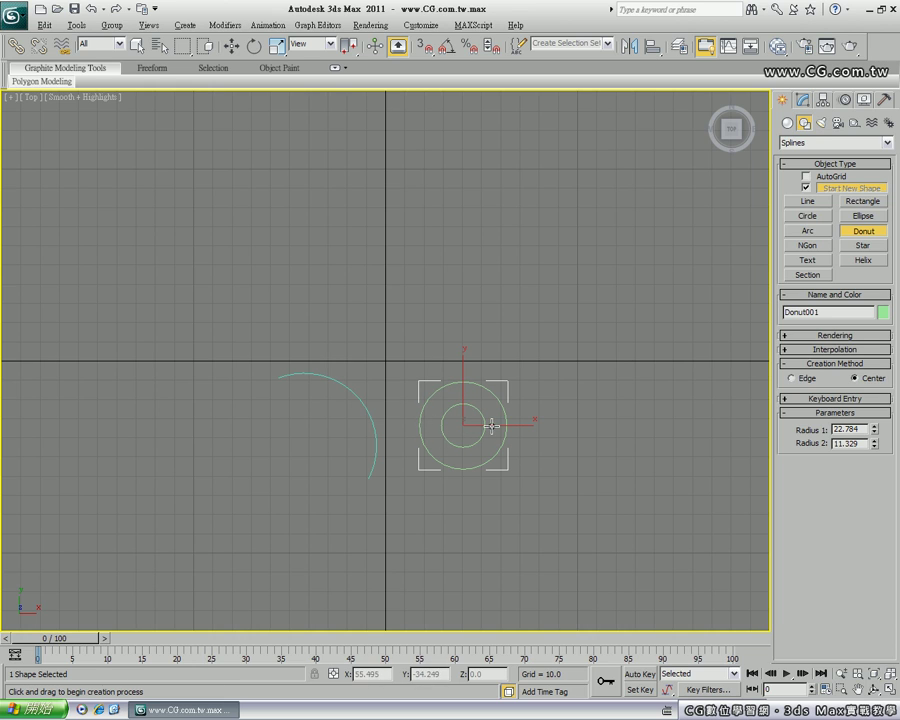
# Draw an NGon of radius 32.178 above the donut with 3 sides and corner radius 5.21.
pyautogui.click(807, 247)
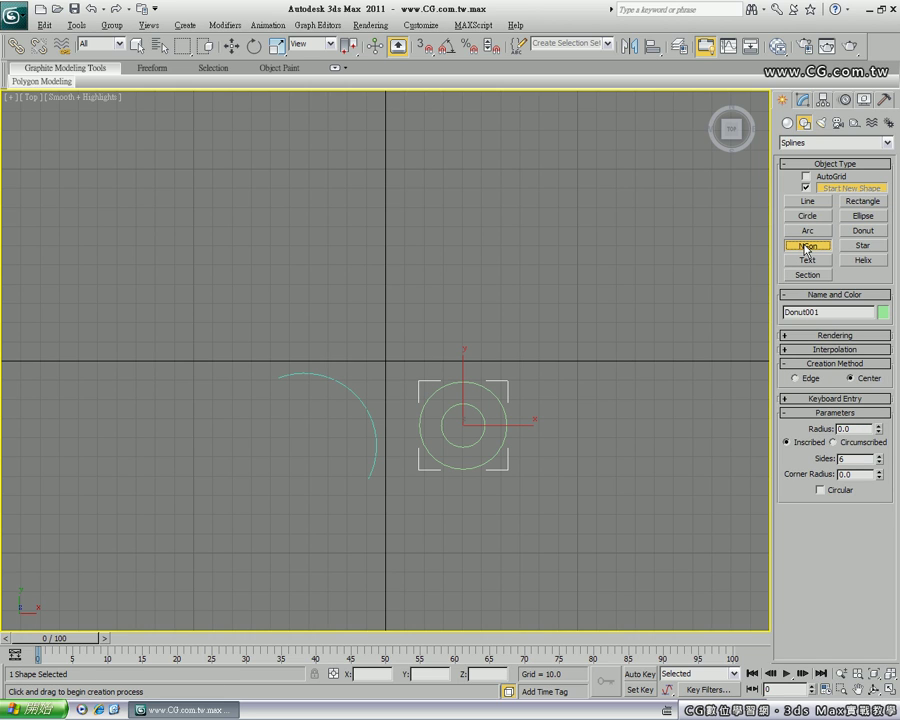
pyautogui.moveTo(478, 256); pyautogui.dragTo(503, 313)
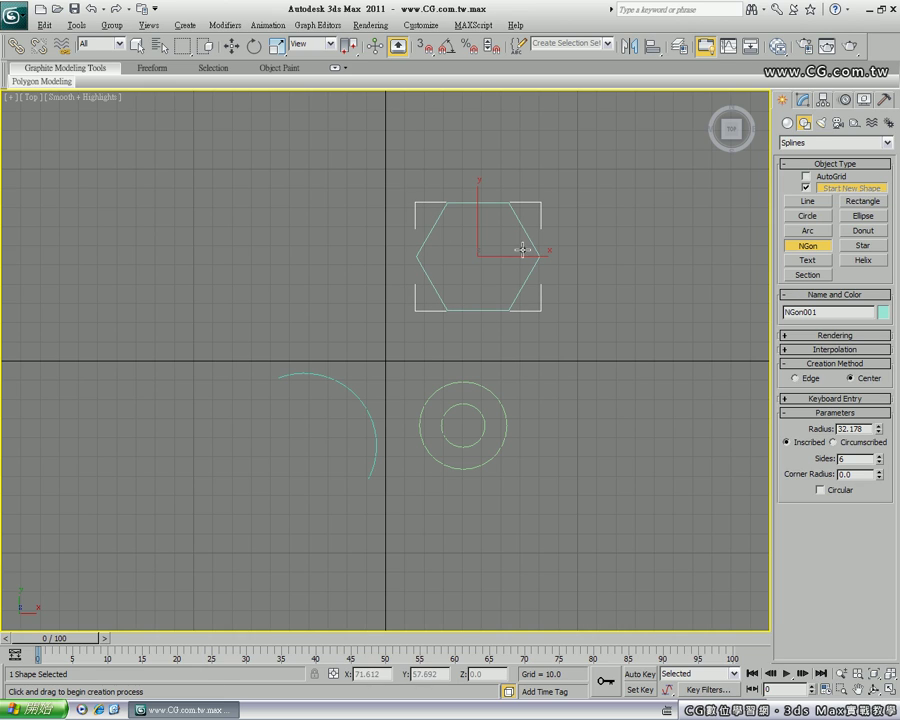
pyautogui.click(880, 463)
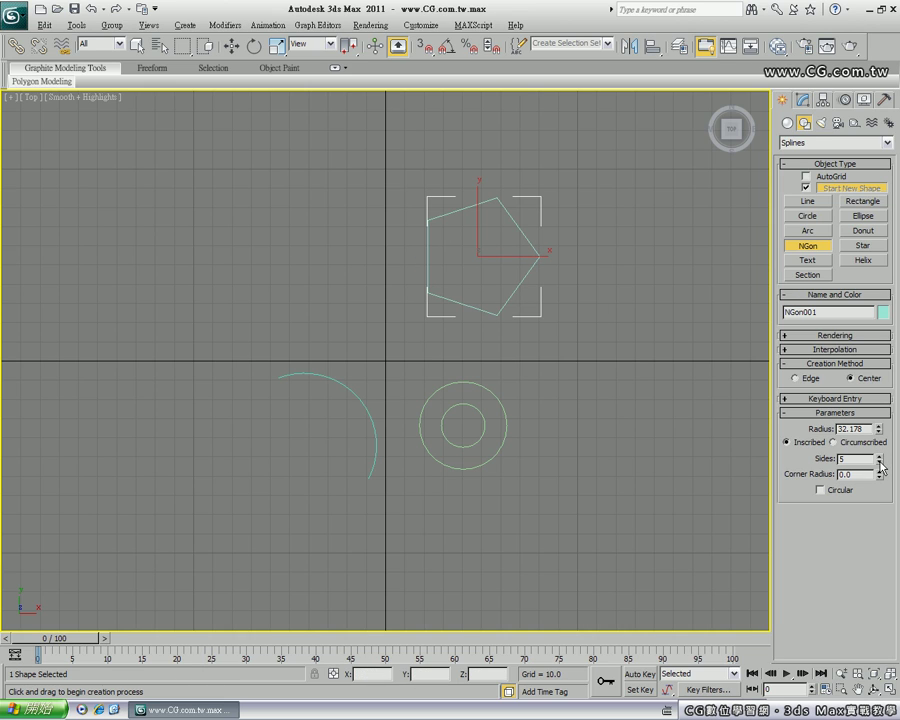
pyautogui.click(880, 463)
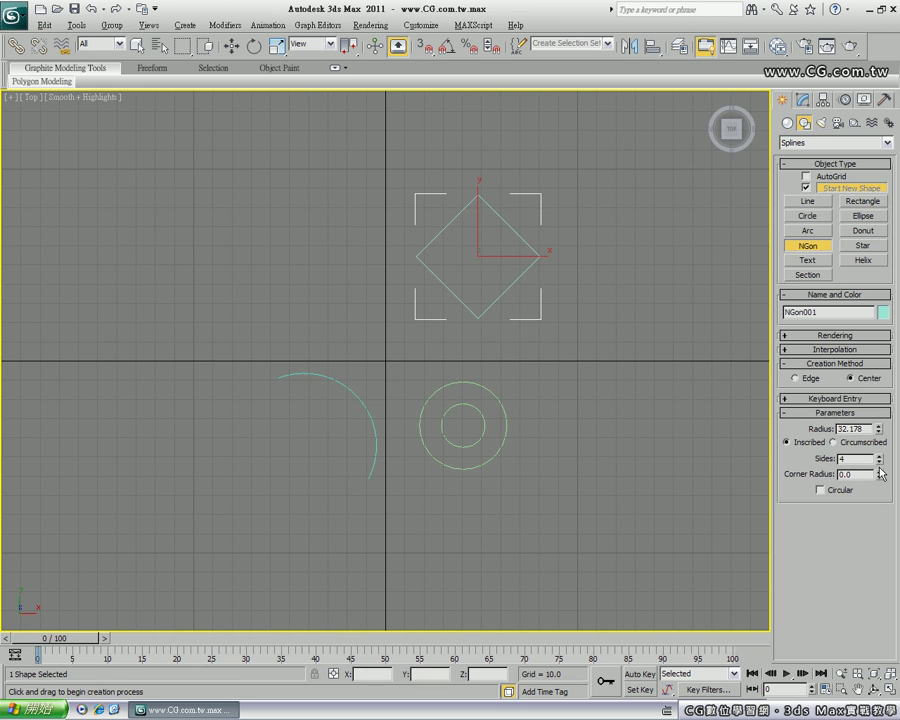
pyautogui.click(880, 463)
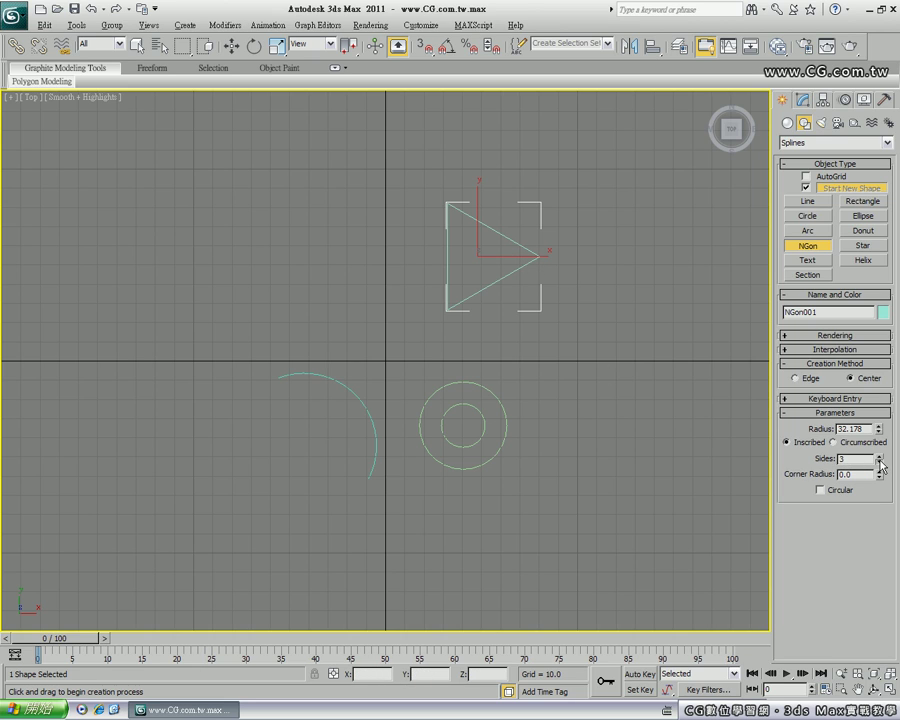
pyautogui.moveTo(880, 463); pyautogui.dragTo(877, 397)
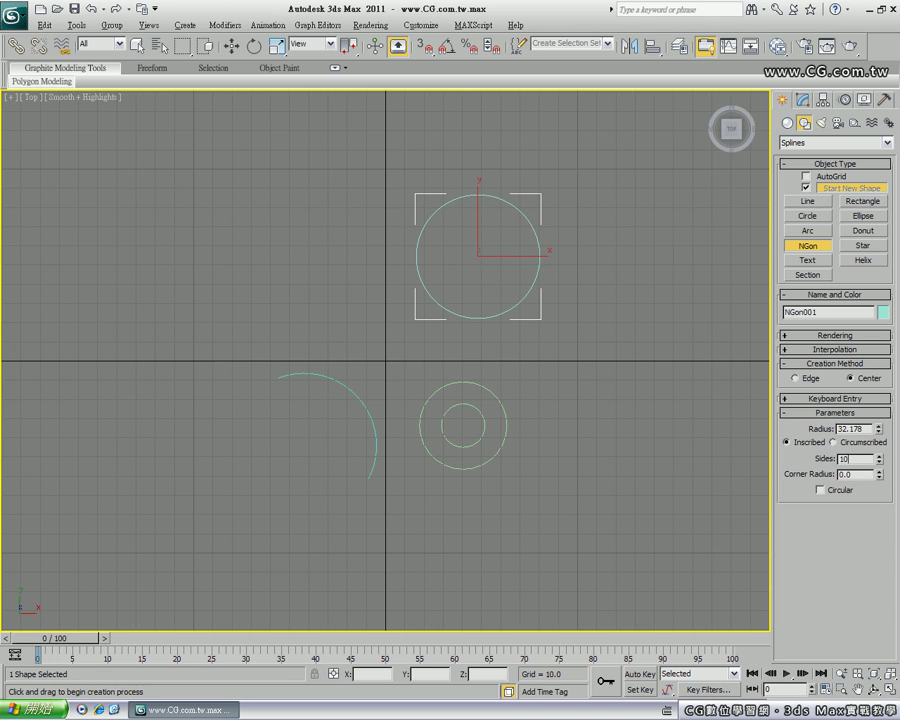
pyautogui.press('Return')
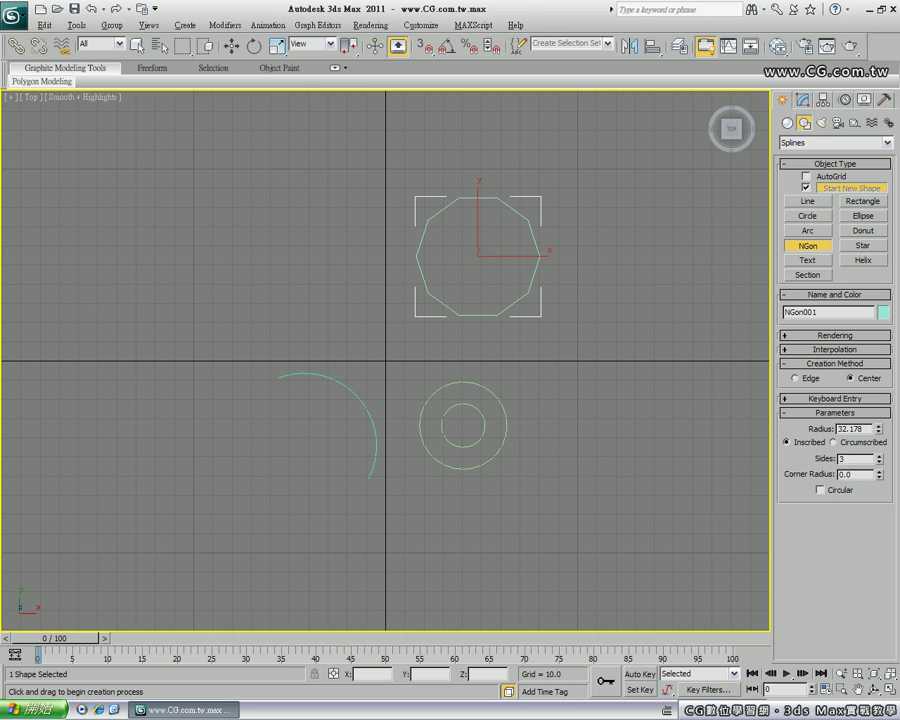
pyautogui.press('Return')
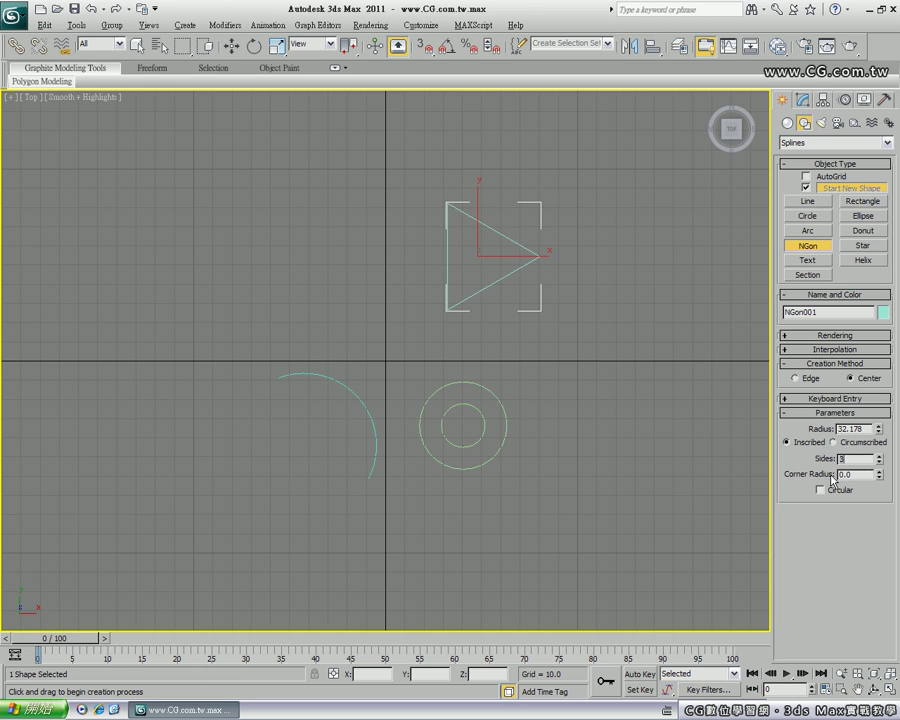
pyautogui.moveTo(880, 478); pyautogui.dragTo(545, 150)
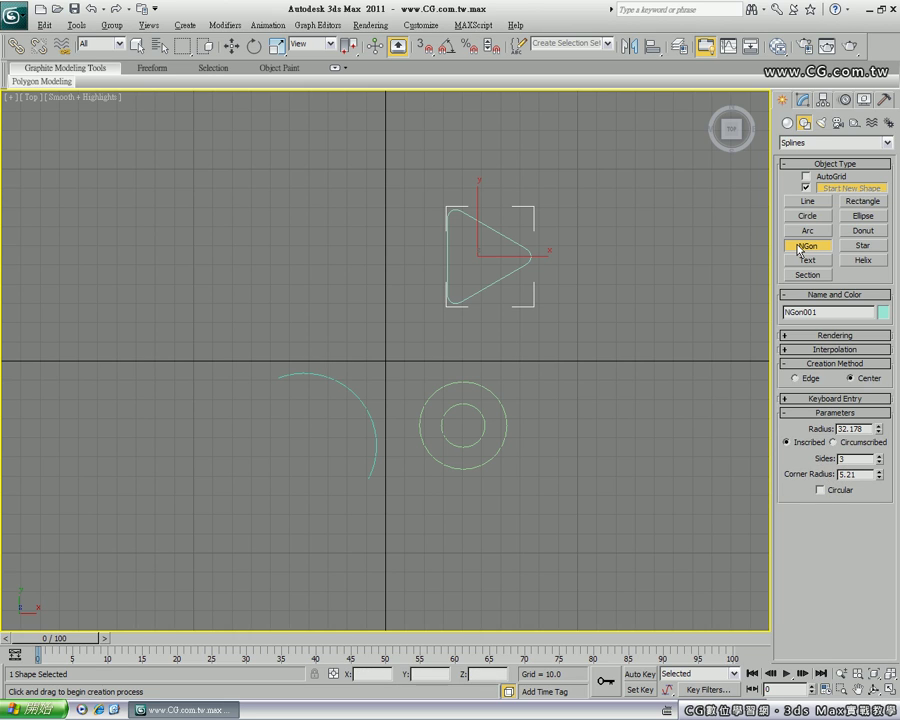
# Draw a star in the upper left with radii 38.505 and 18.952 and 12 points.
pyautogui.click(860, 246)
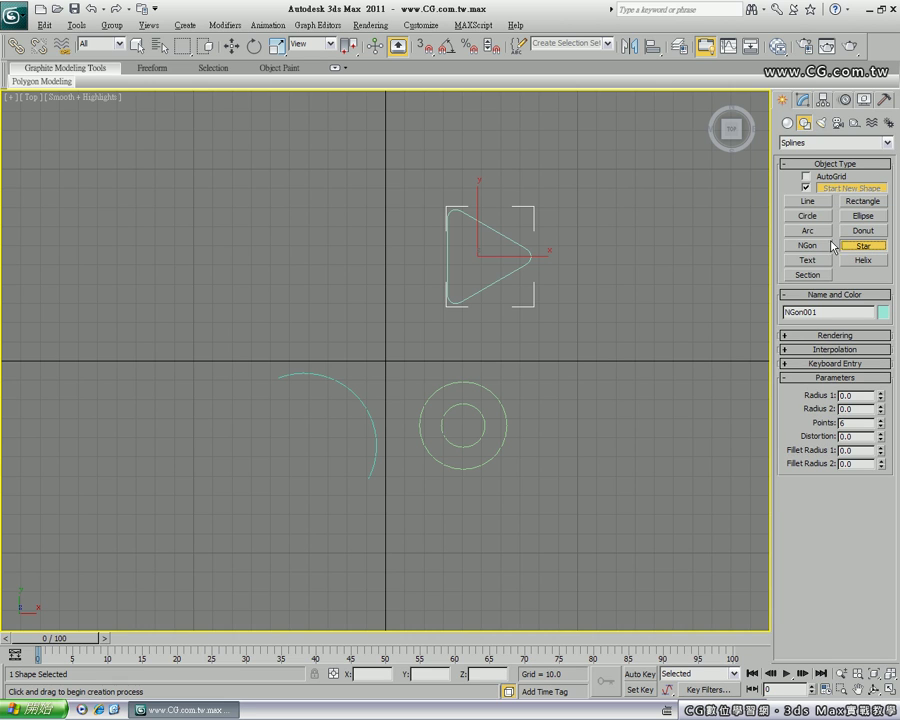
pyautogui.moveTo(285, 259); pyautogui.dragTo(340, 306)
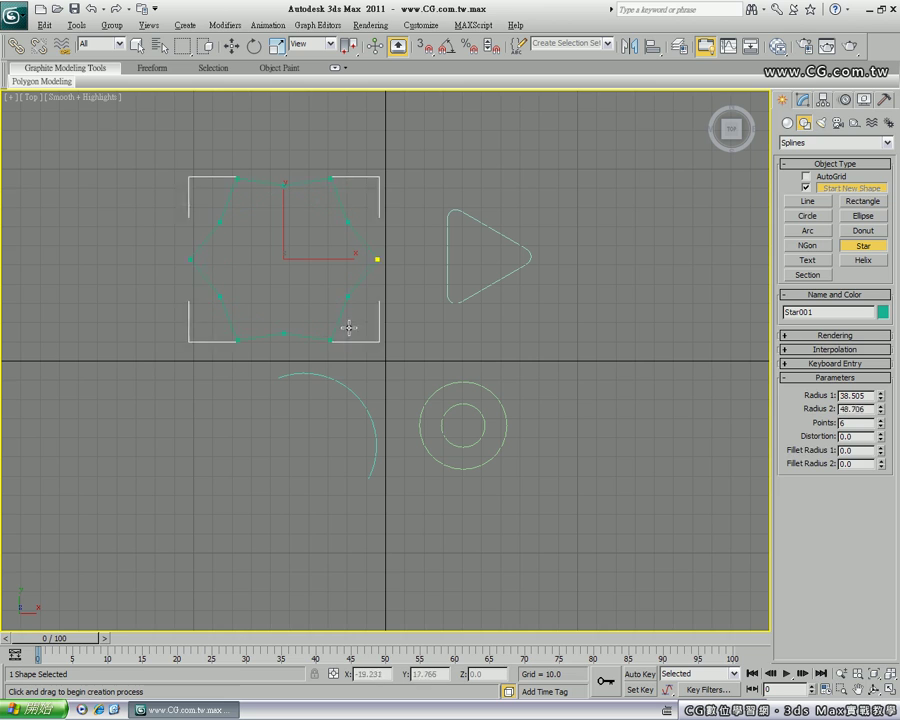
pyautogui.click(311, 283)
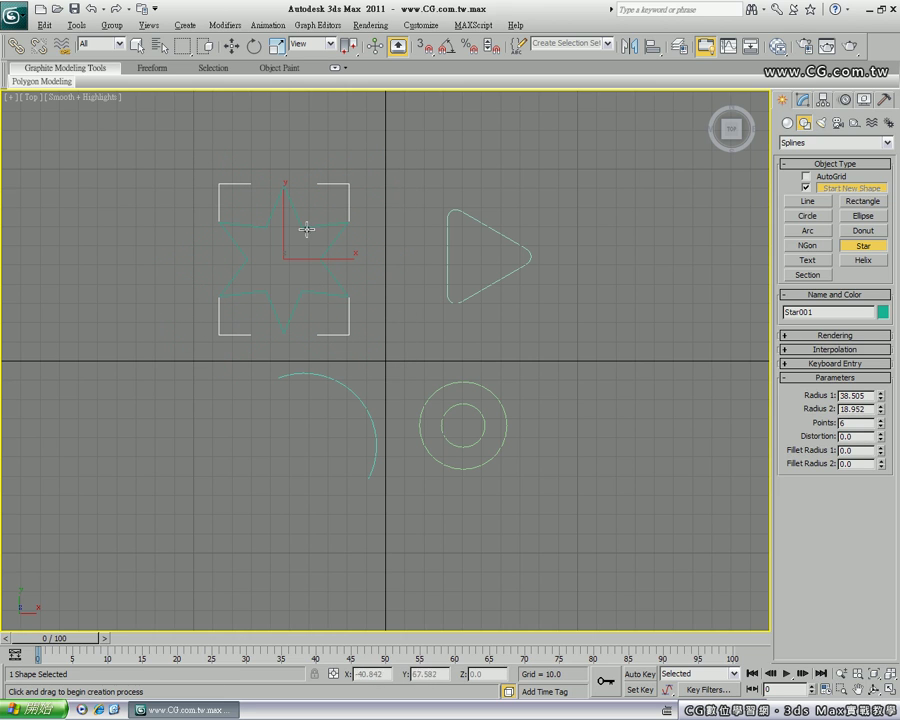
pyautogui.click(881, 427)
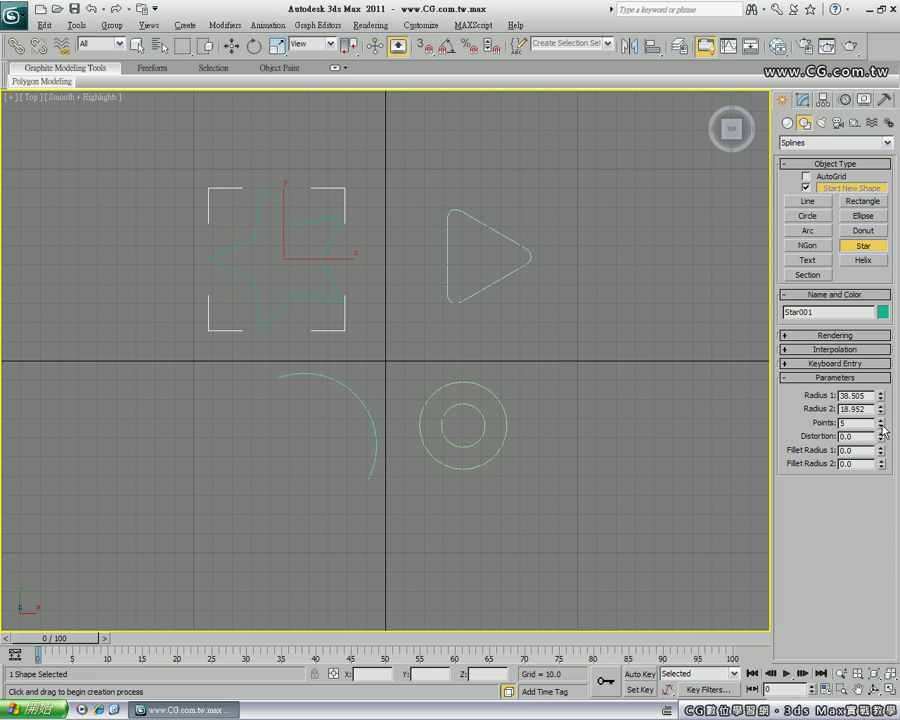
pyautogui.click(881, 427)
pyautogui.click(881, 427)
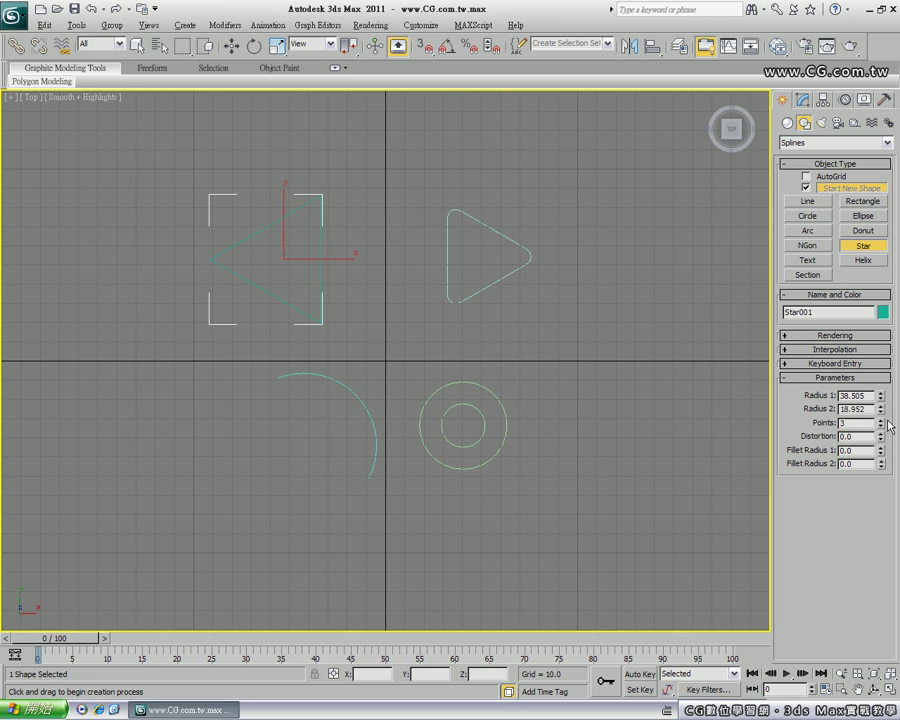
pyautogui.moveTo(886, 421); pyautogui.dragTo(882, 421)
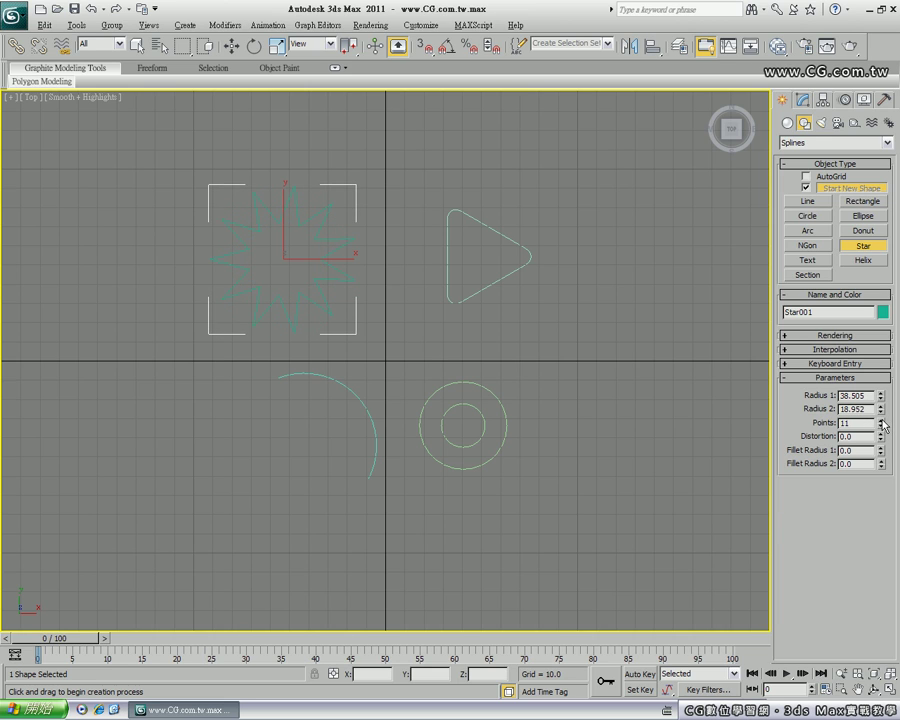
pyautogui.click(881, 421)
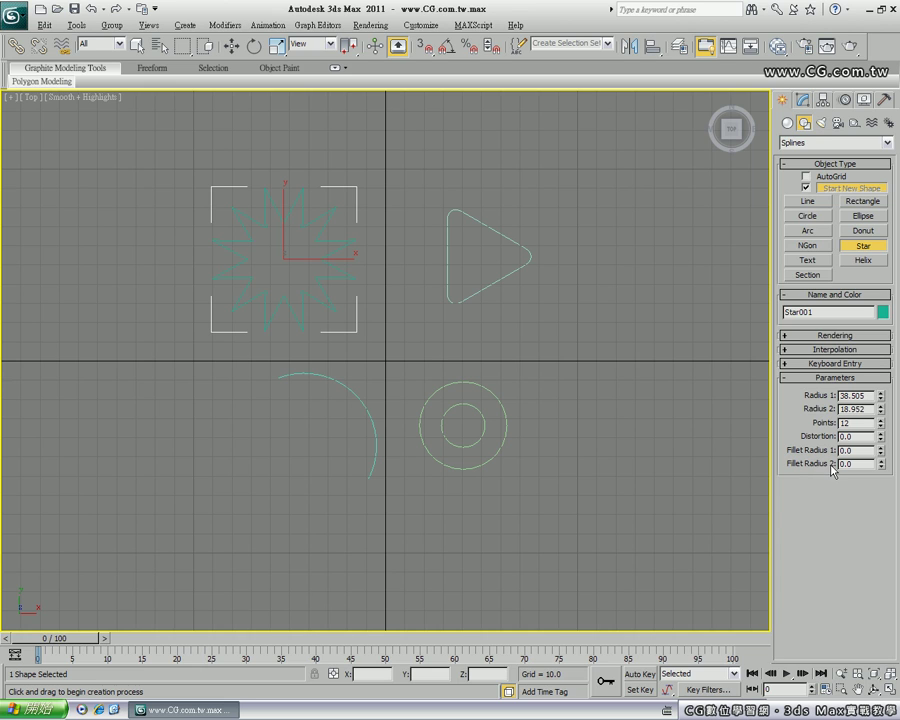
# Preview rounding with Fillet Radius 1 and 2, then reset the fillets to 0.
pyautogui.moveTo(880, 450); pyautogui.dragTo(880, 349)
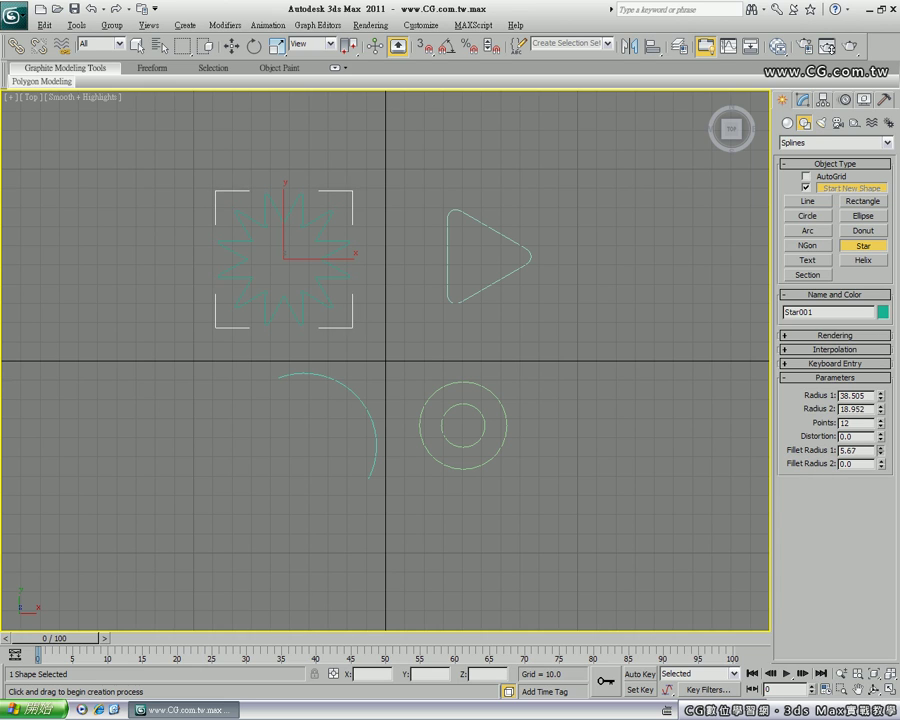
pyautogui.moveTo(880, 450); pyautogui.dragTo(468, 110)
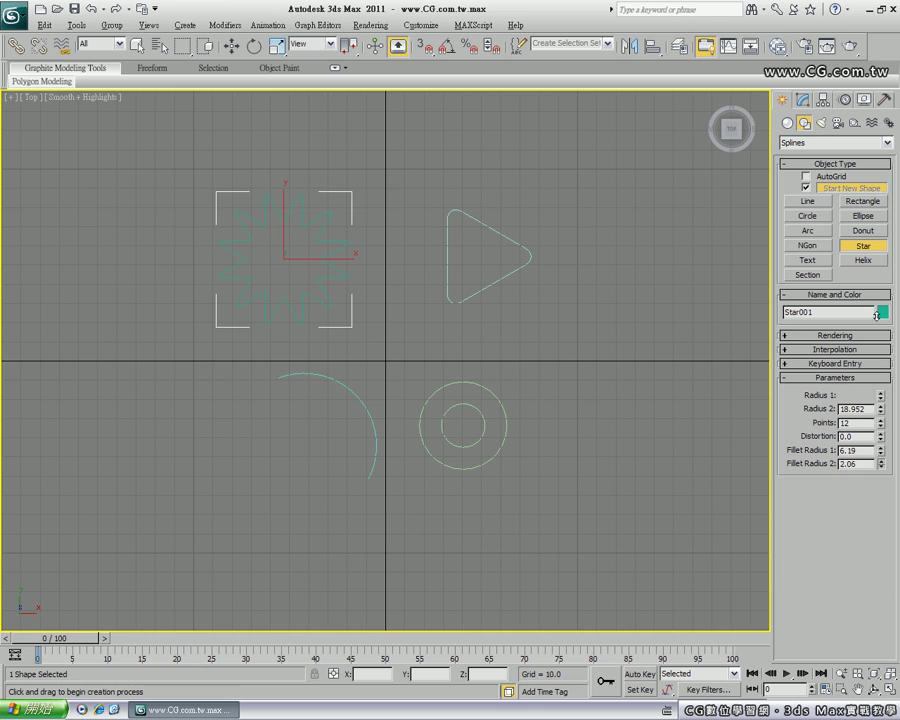
pyautogui.moveTo(879, 482); pyautogui.dragTo(880, 440)
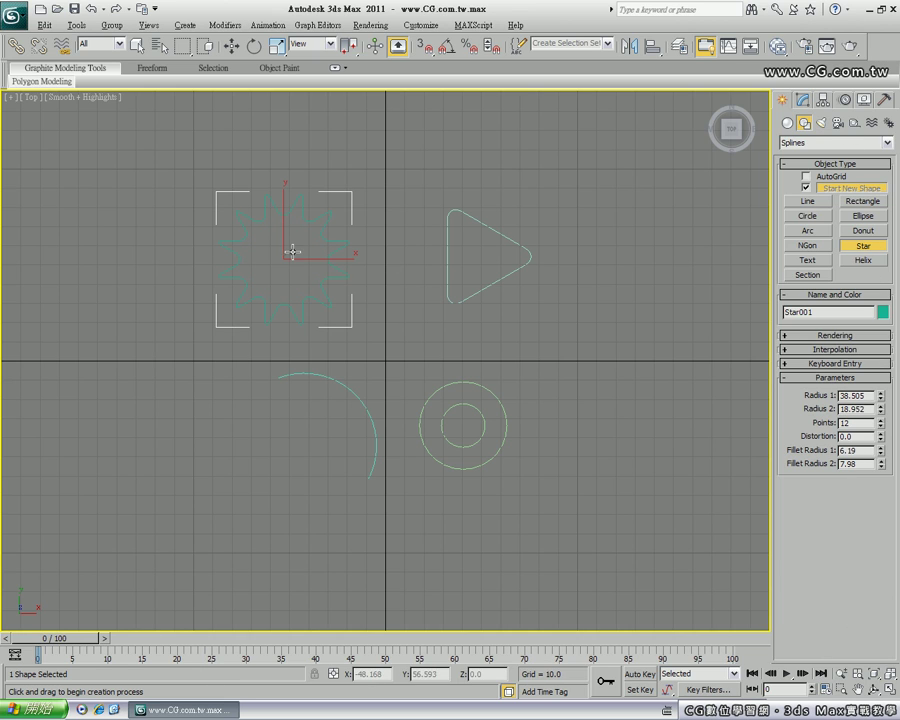
pyautogui.rightClick(881, 455)
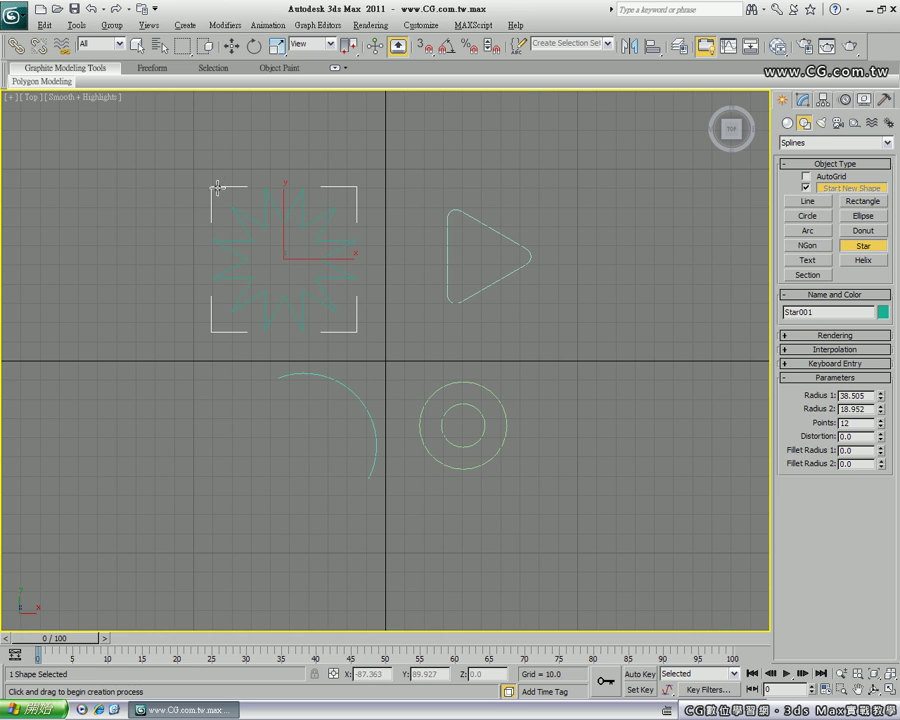
# Delete the four shapes and place a MAX Text spline in the Top view.
pyautogui.hotkey('ctrl', 'a')
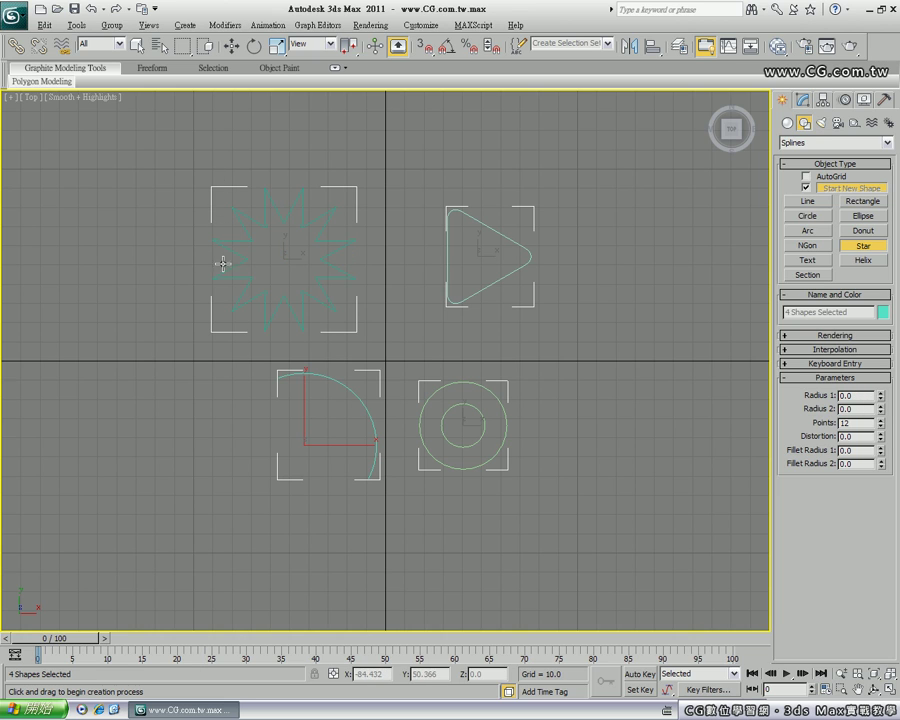
pyautogui.press('Delete')
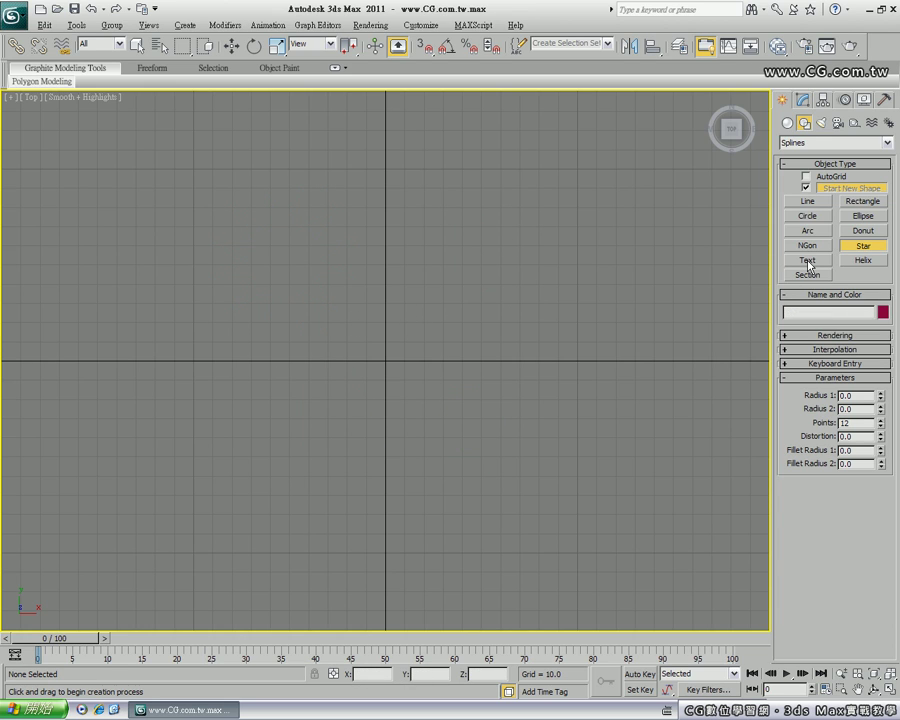
pyautogui.click(808, 261)
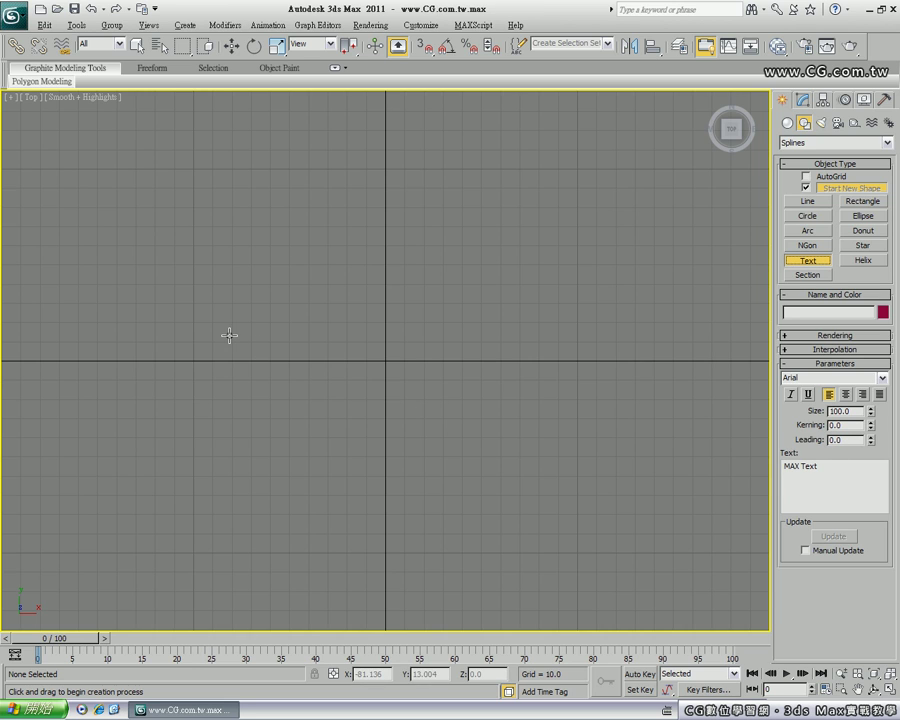
pyautogui.click(180, 436)
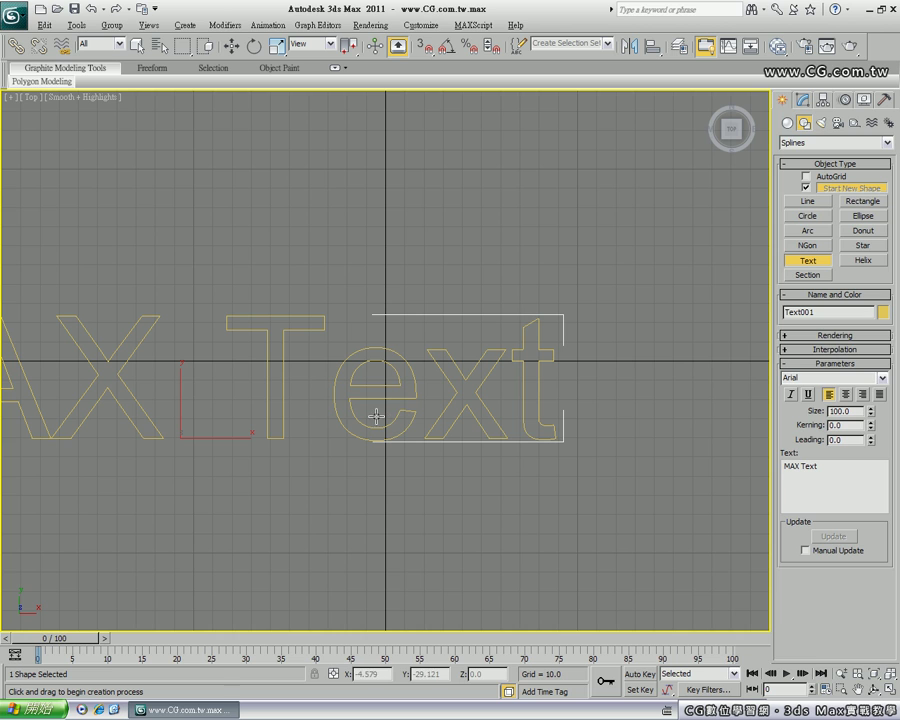
# Set the text size to 52 and raise the kerning to 6.302.
pyautogui.moveTo(870, 410)
pyautogui.mouseDown()
pyautogui.moveTo(871, 459)
pyautogui.moveTo(868, 446)
pyautogui.mouseUp()
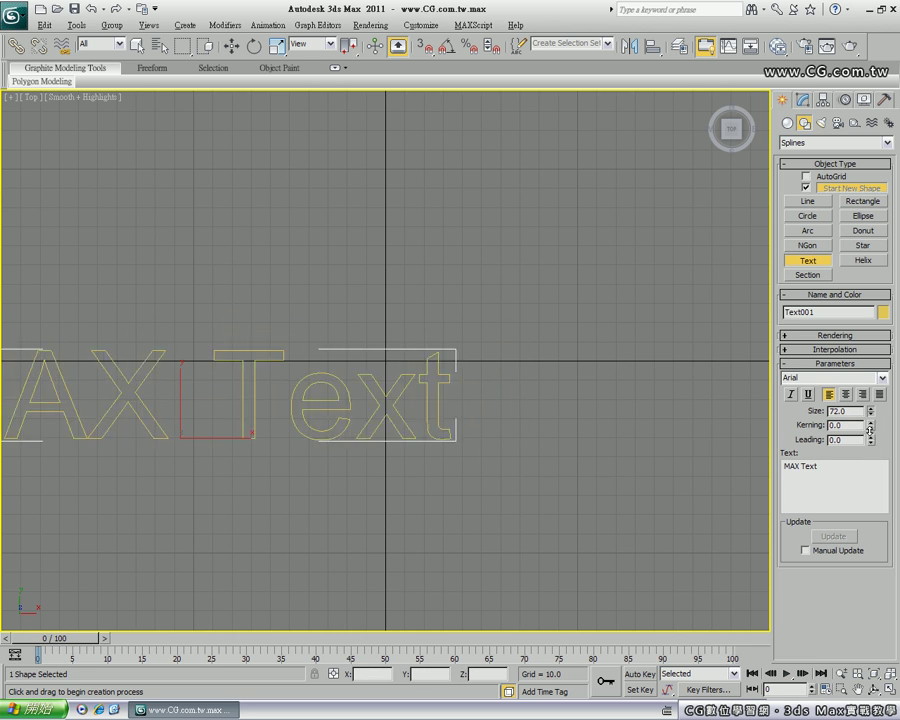
pyautogui.moveTo(868, 446); pyautogui.dragTo(868, 440)
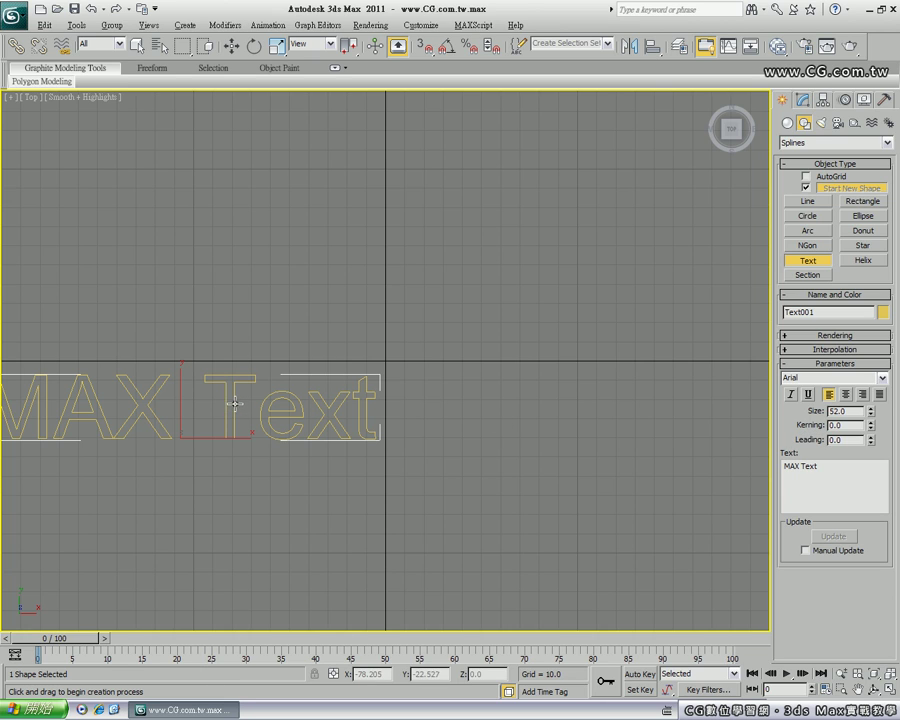
pyautogui.moveTo(872, 430); pyautogui.dragTo(873, 60)
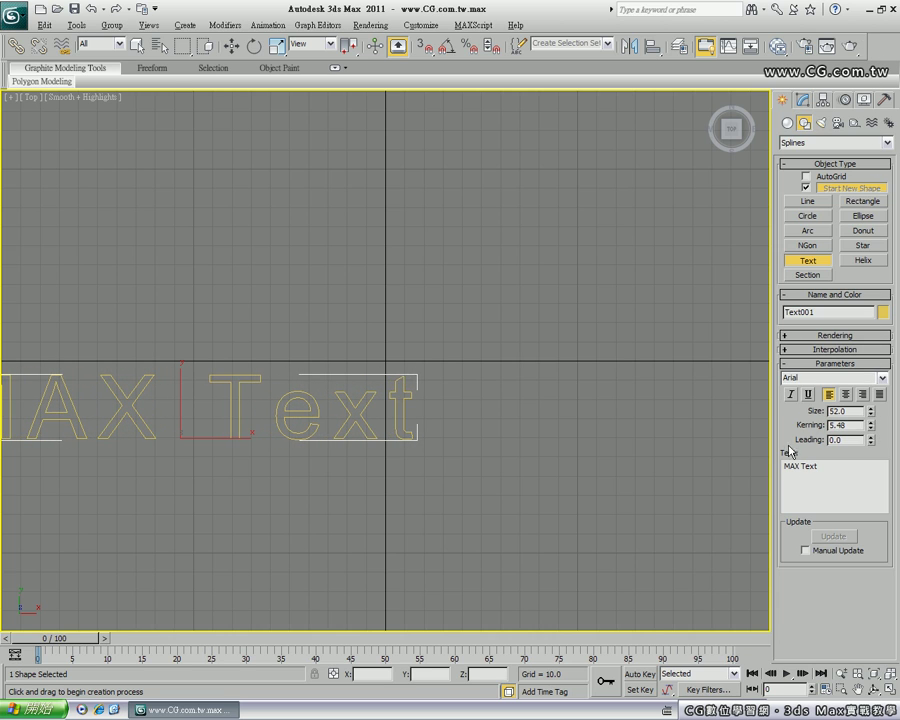
pyautogui.moveTo(869, 432); pyautogui.dragTo(869, 412)
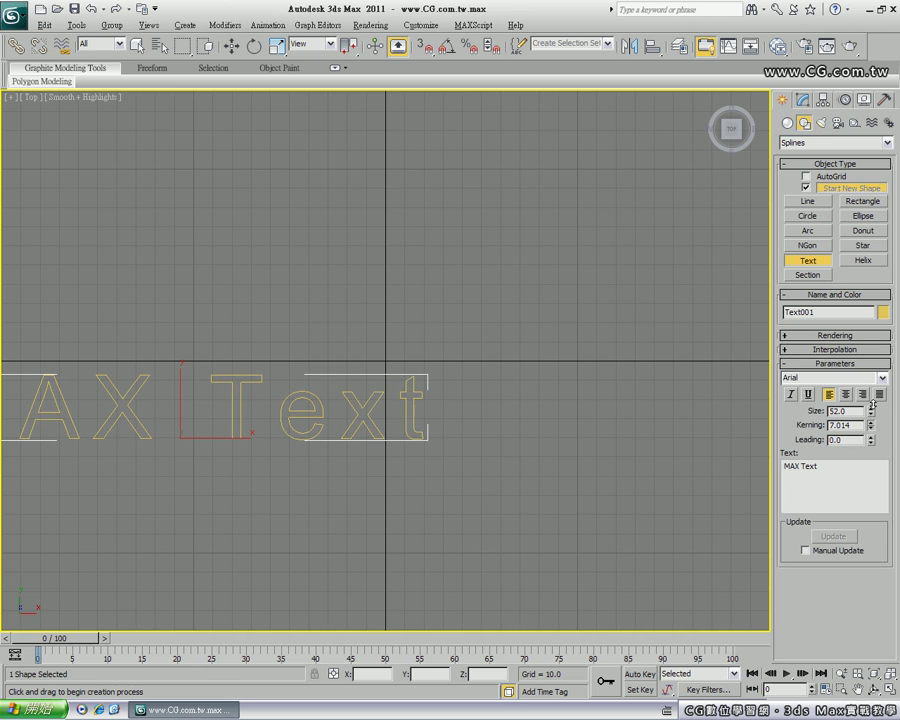
# Set kerning to 5.0 and change the text to 'Autodesk' over '3ds Max' on two lines.
pyautogui.write('5')
pyautogui.click(795, 480)
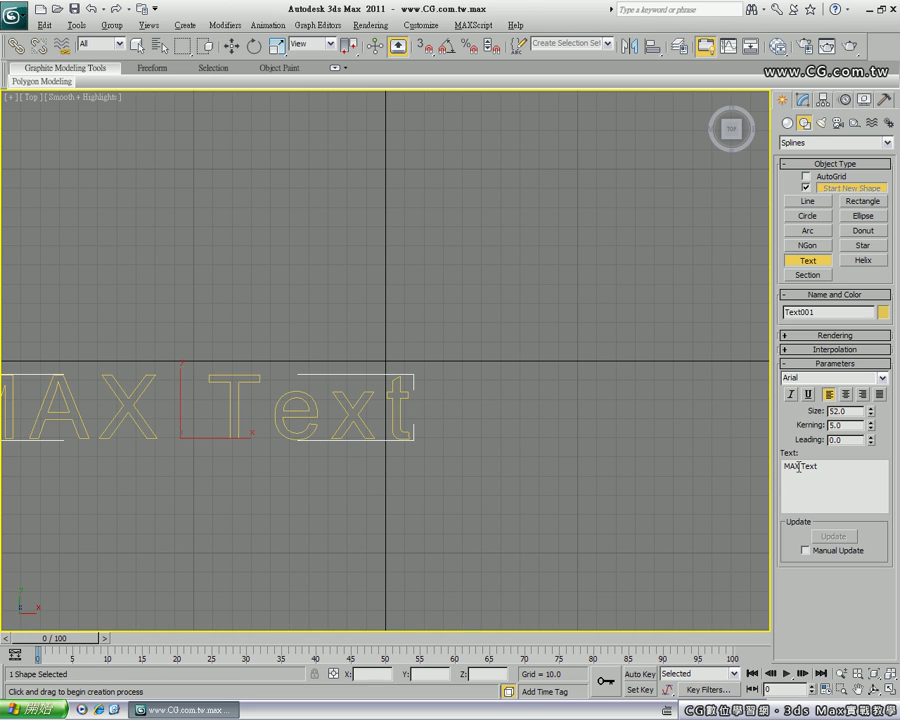
pyautogui.moveTo(799, 466); pyautogui.dragTo(855, 466)
pyautogui.press('BackSpace')
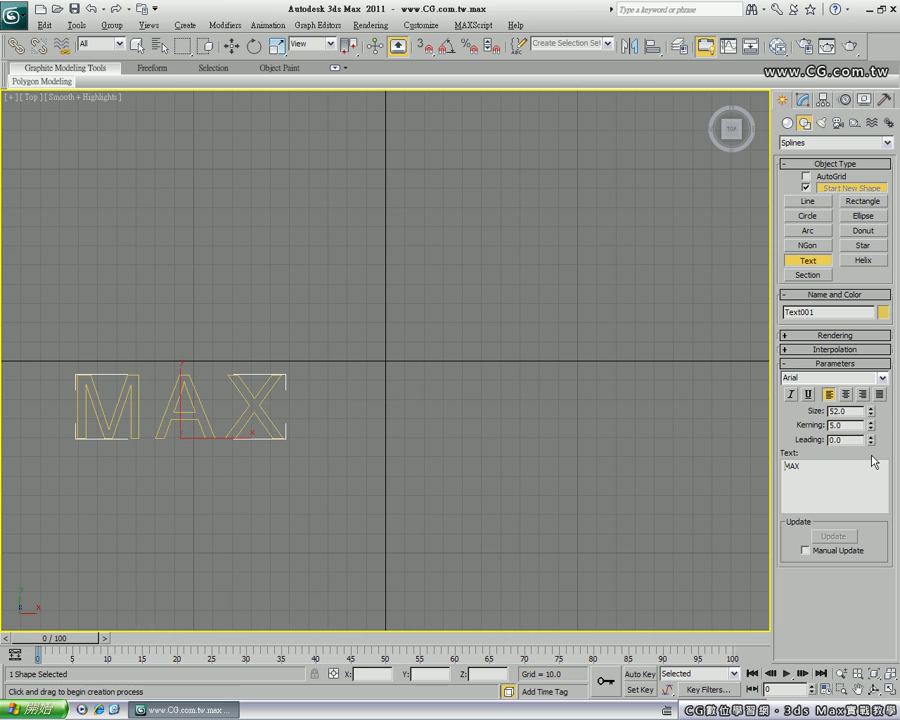
pyautogui.write('Autod')
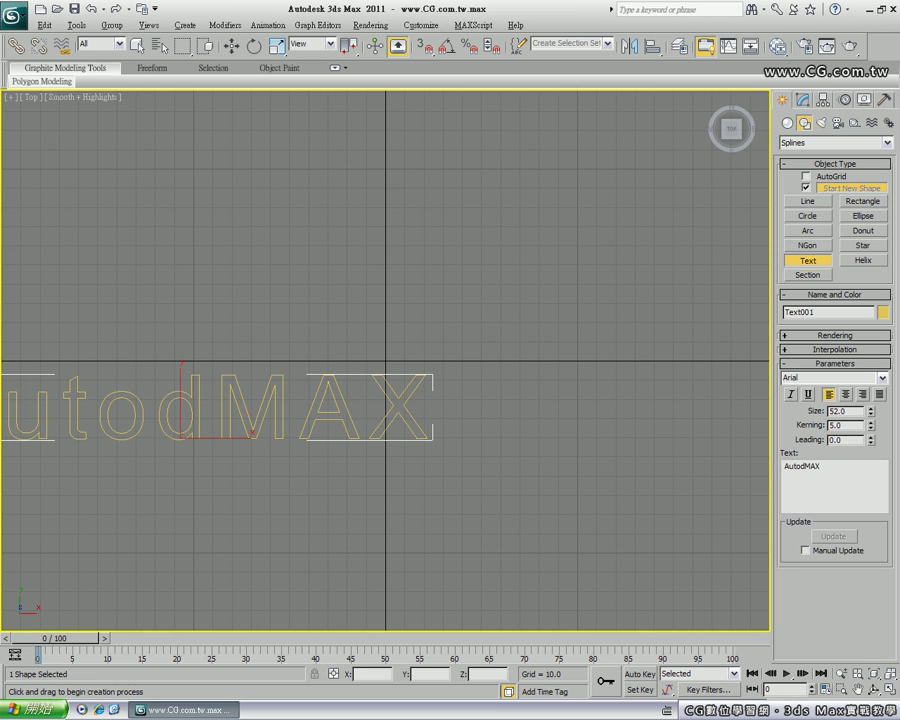
pyautogui.write('esk')
pyautogui.press('Return')
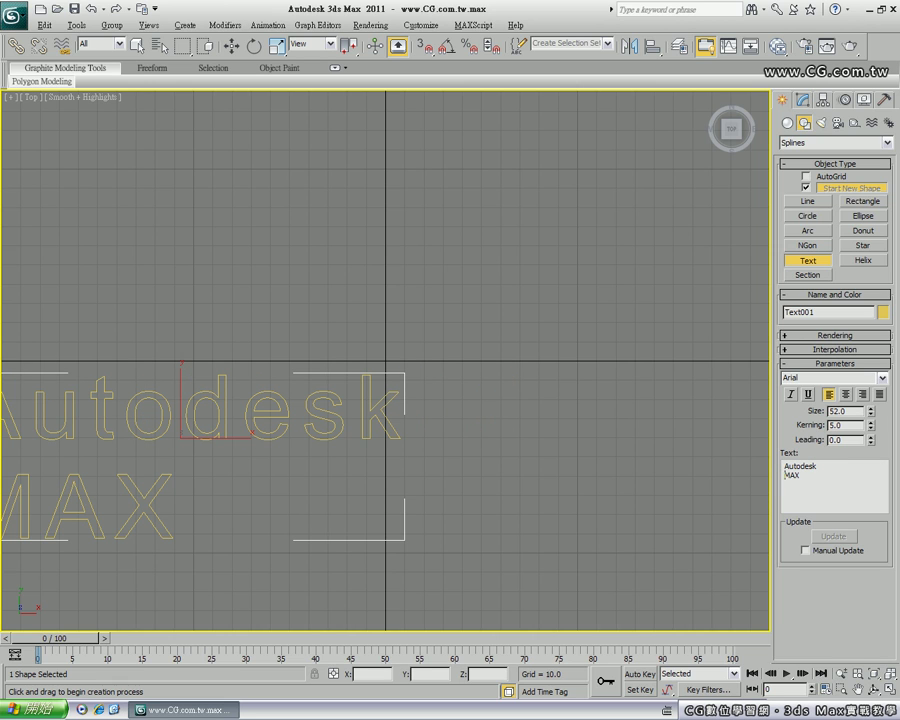
pyautogui.write('3ds ')
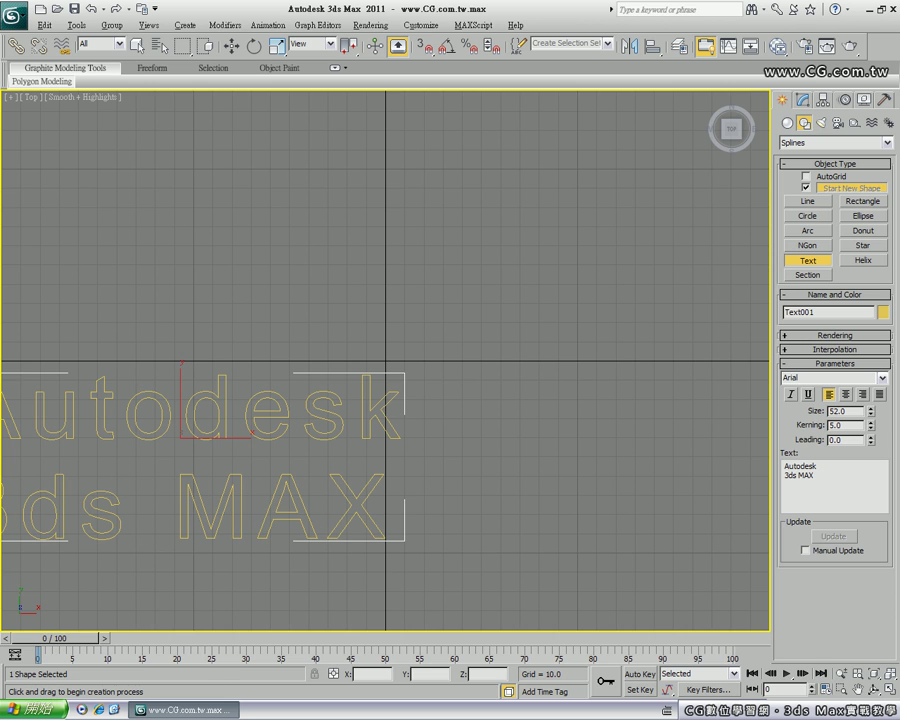
pyautogui.write('Max')
pyautogui.press('Delete')
pyautogui.press('Delete')
pyautogui.press('Delete')
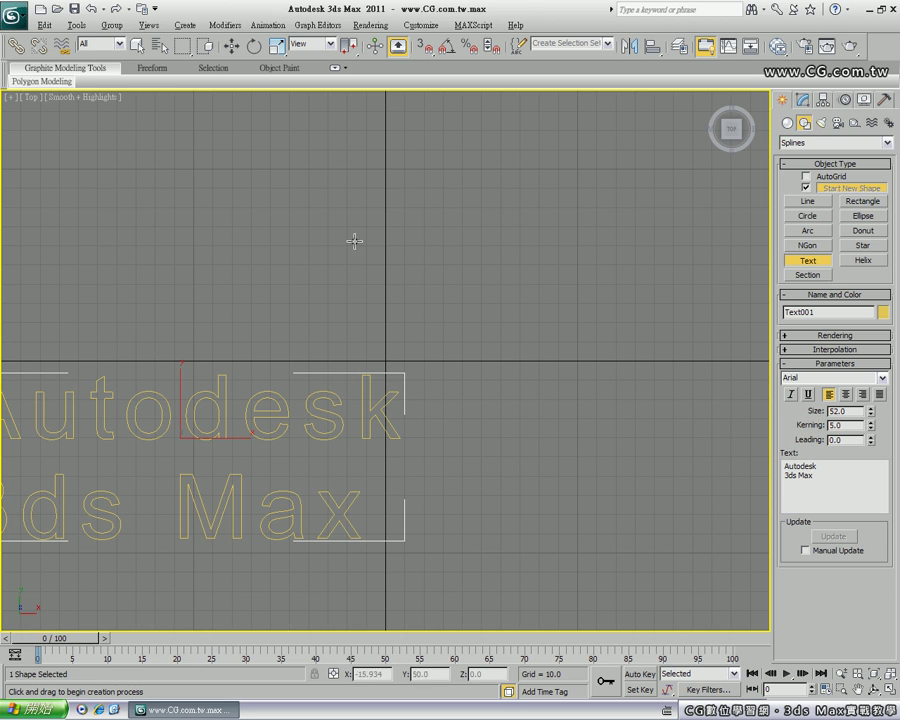
# Move the text up to the centre of the Top view.
pyautogui.click(232, 55)
pyautogui.moveTo(203, 417)
pyautogui.mouseDown()
pyautogui.moveTo(392, 317)
pyautogui.moveTo(386, 295)
pyautogui.moveTo(369, 284)
pyautogui.moveTo(413, 285)
pyautogui.mouseUp()
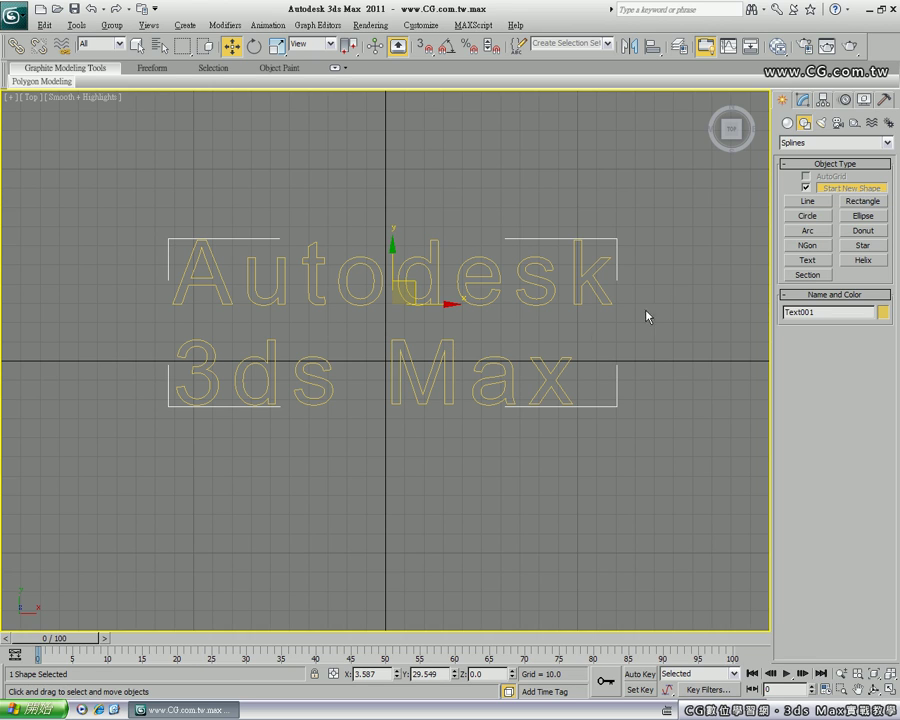
pyautogui.click(806, 103)
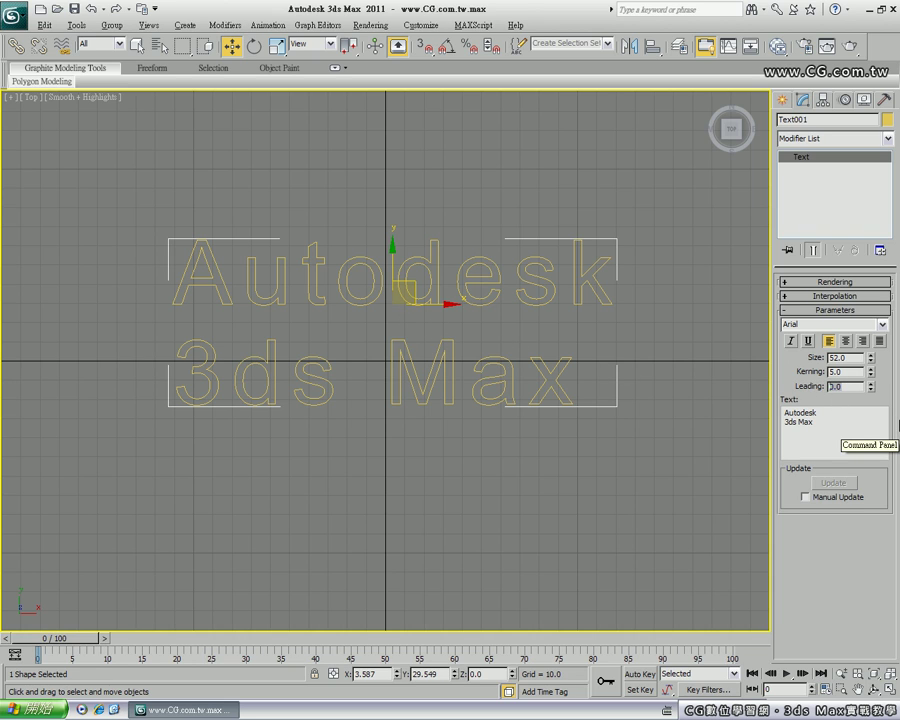
# Try leading values 5, -10 and -30, settle on -10, and deselect the text.
pyautogui.write('5')
pyautogui.press('Return')
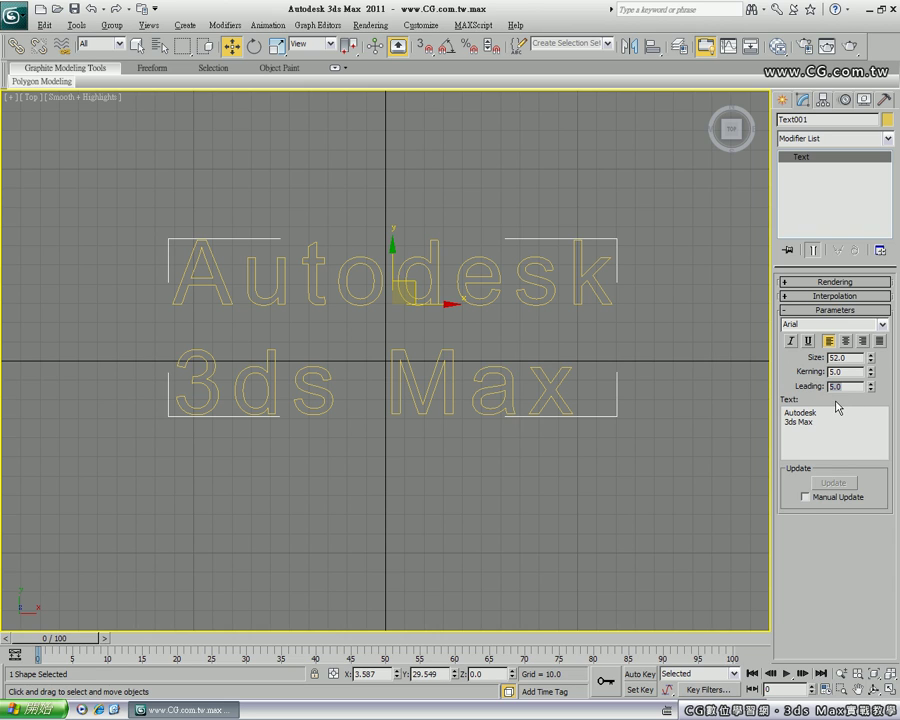
pyautogui.write('-20')
pyautogui.press('Return')
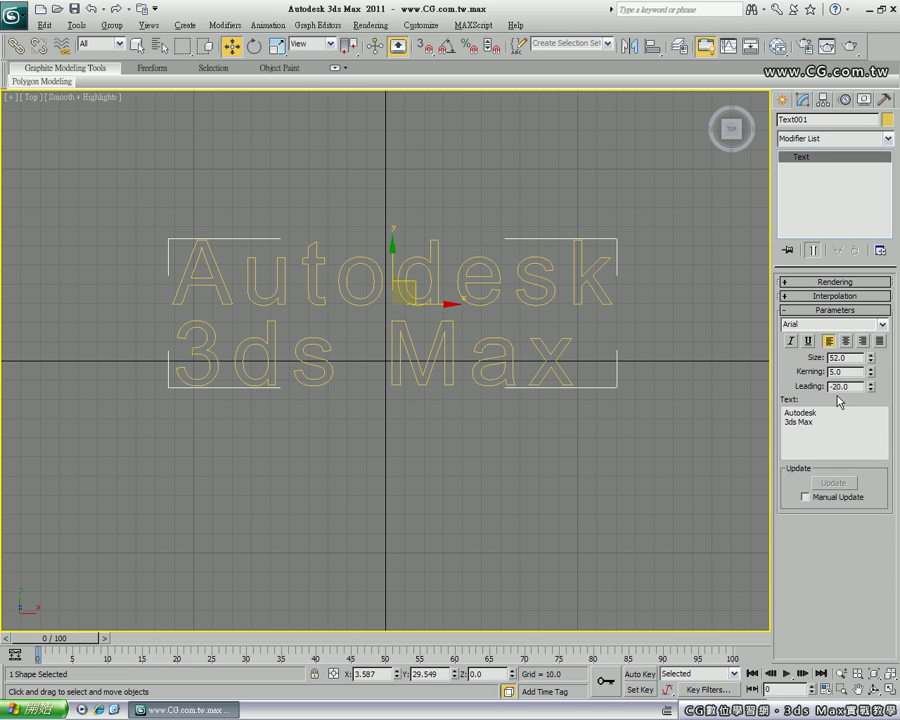
pyautogui.write('-30')
pyautogui.press('Return')
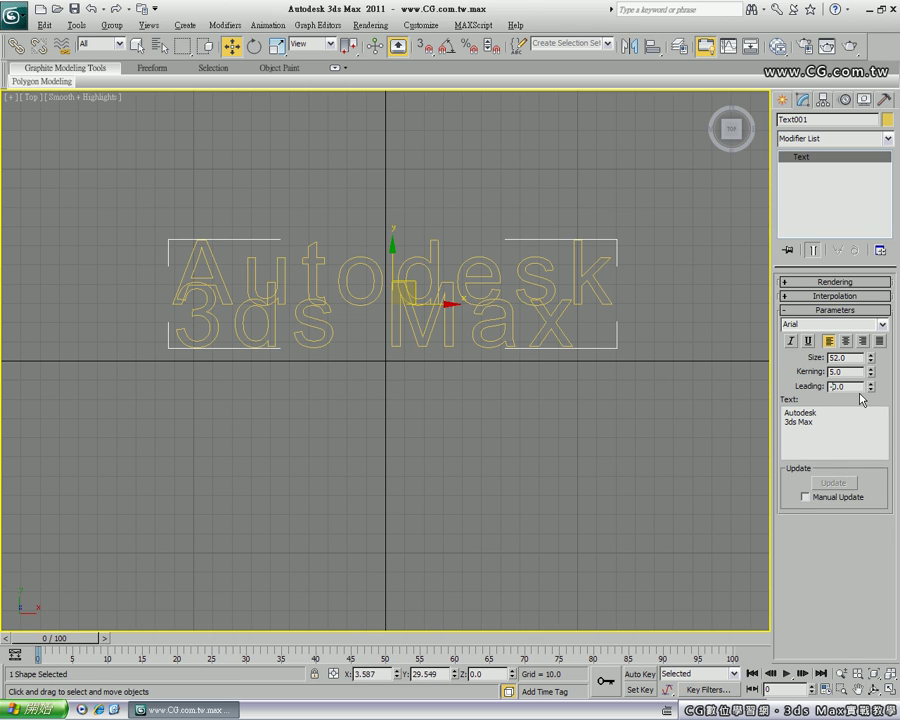
pyautogui.write('-10')
pyautogui.press('Return')
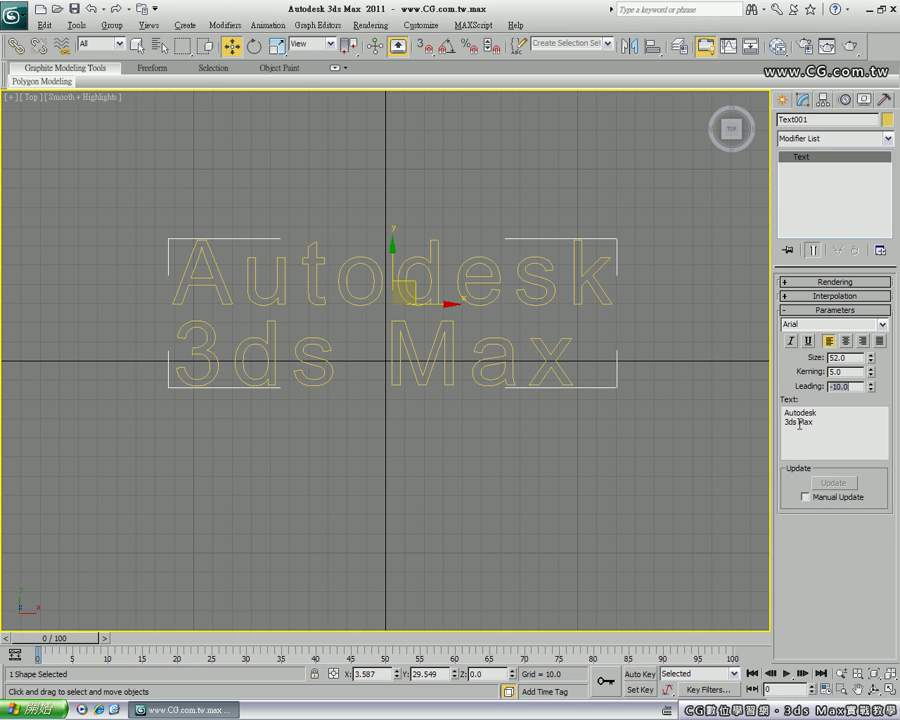
pyautogui.click(281, 181)
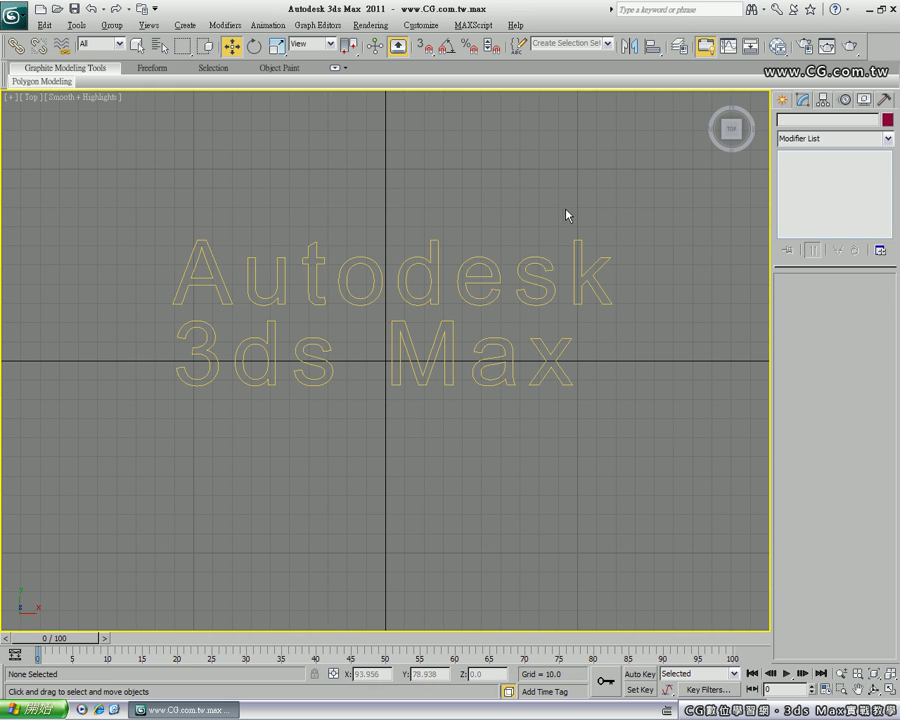
# View the text from an angled Perspective corner view, zoomed out.
pyautogui.click(783, 103)
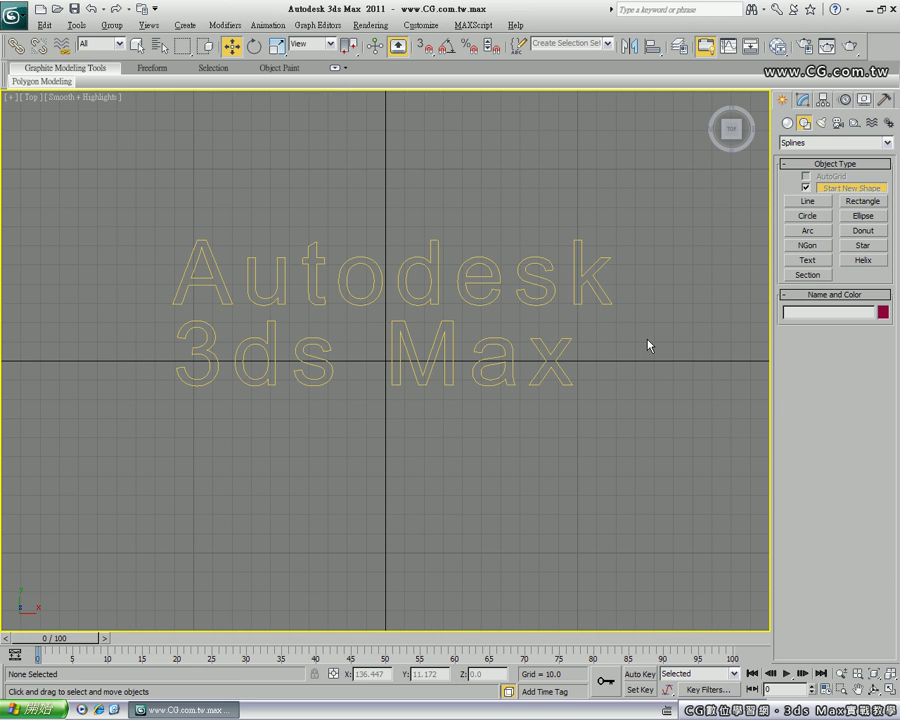
pyautogui.press('p')
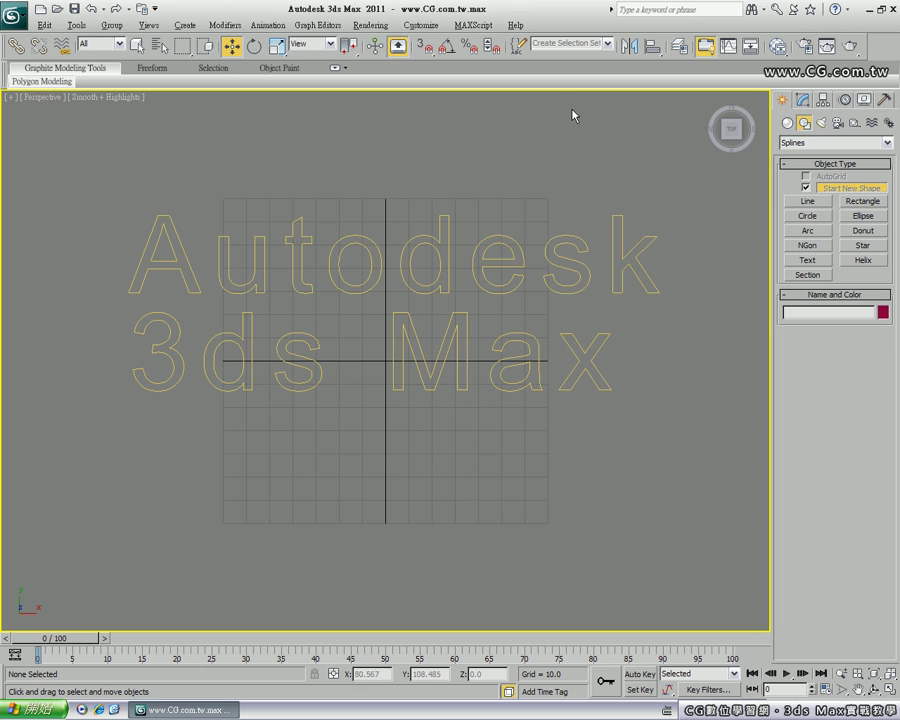
pyautogui.moveTo(731, 129)
pyautogui.click(712, 103)
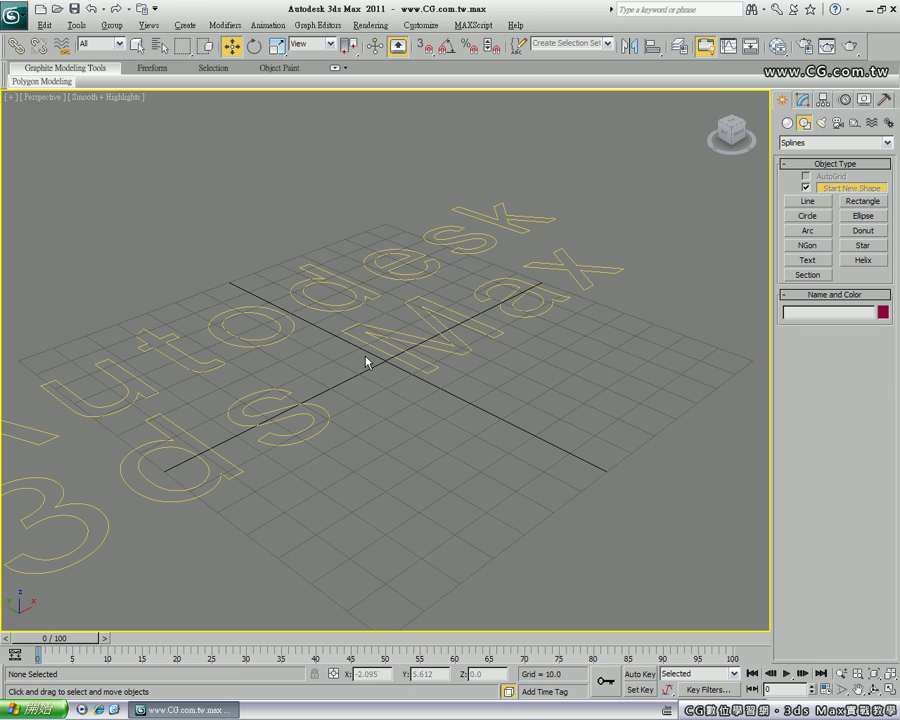
pyautogui.scroll(-3, 378, 349)
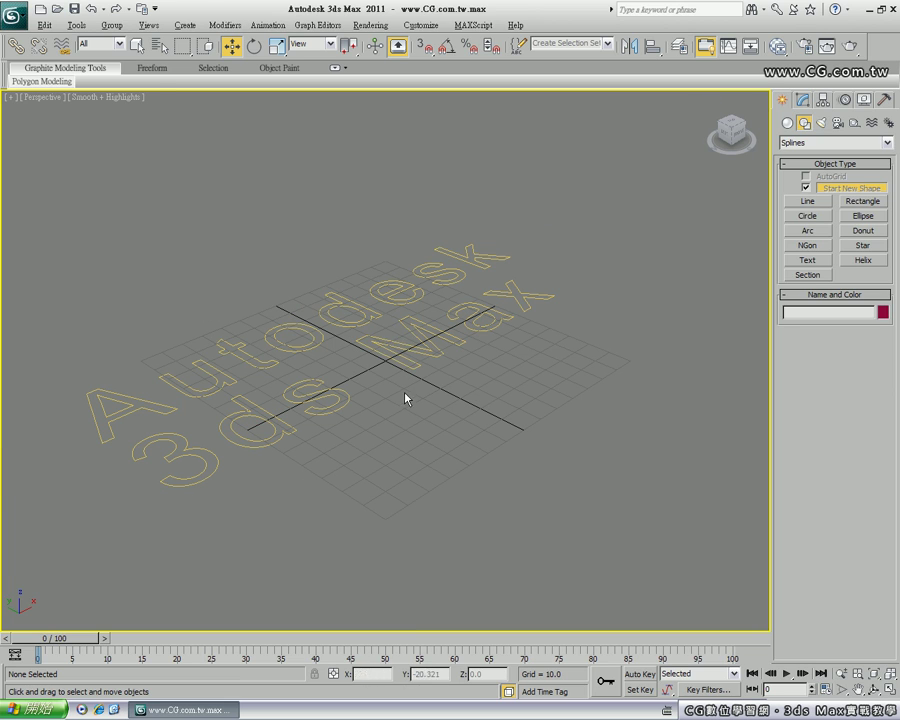
# Draw a one-turn helix beside the text: radii 33.196 and 33.709, height 62.344.
pyautogui.click(862, 262)
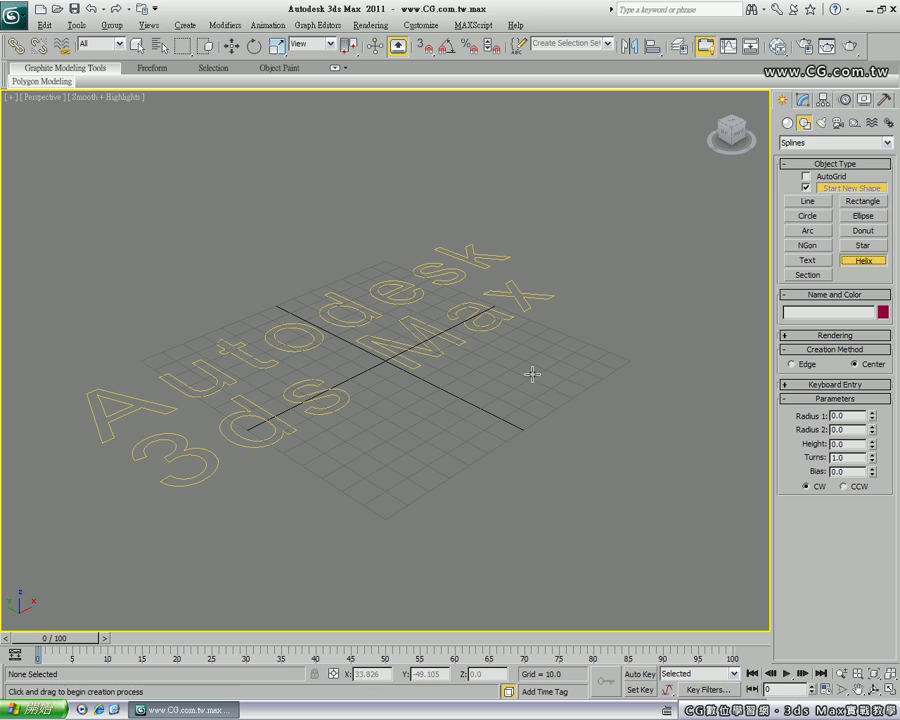
pyautogui.moveTo(597, 371)
pyautogui.mouseDown()
pyautogui.moveTo(630, 423)
pyautogui.moveTo(616, 411)
pyautogui.mouseUp()
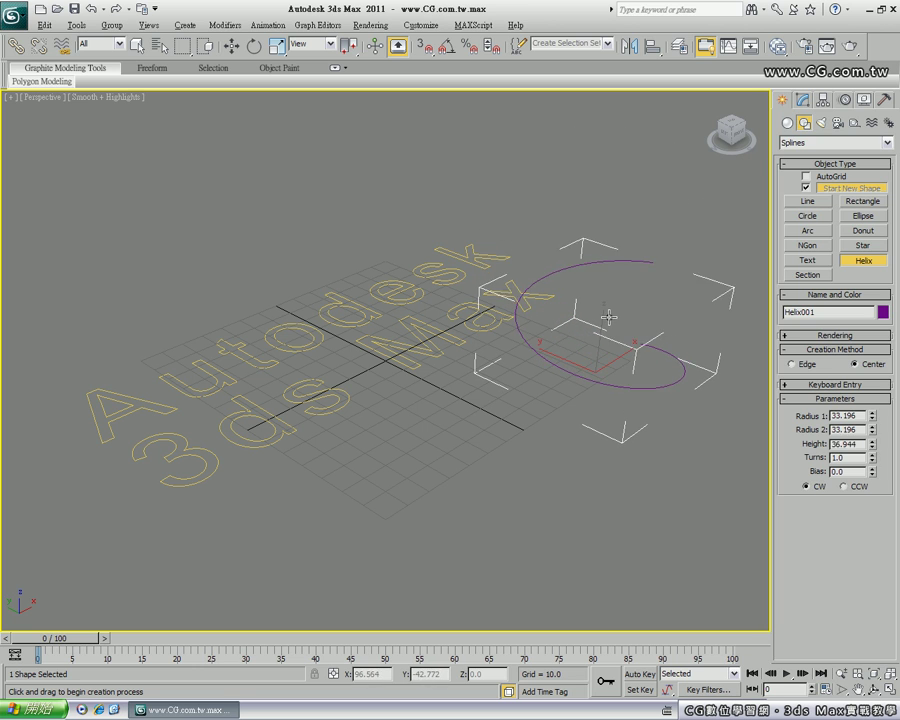
pyautogui.click(609, 247)
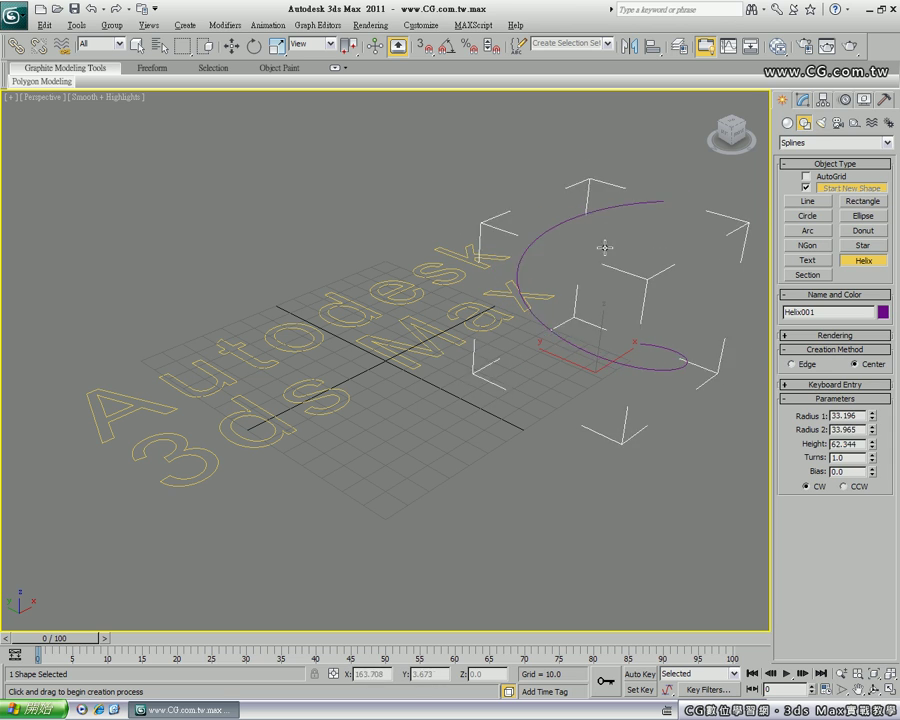
pyautogui.click(660, 370)
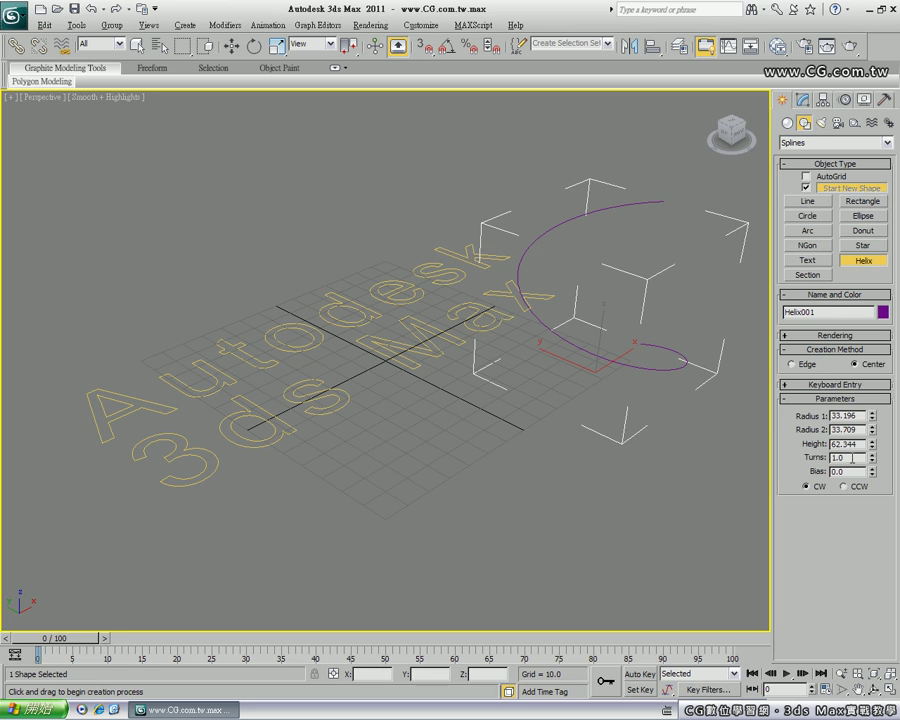
# Give the helix 5 turns (after briefly trying 3) and a first radius of 20.
pyautogui.moveTo(858, 459); pyautogui.dragTo(801, 462)
pyautogui.write('3')
pyautogui.press('Return')
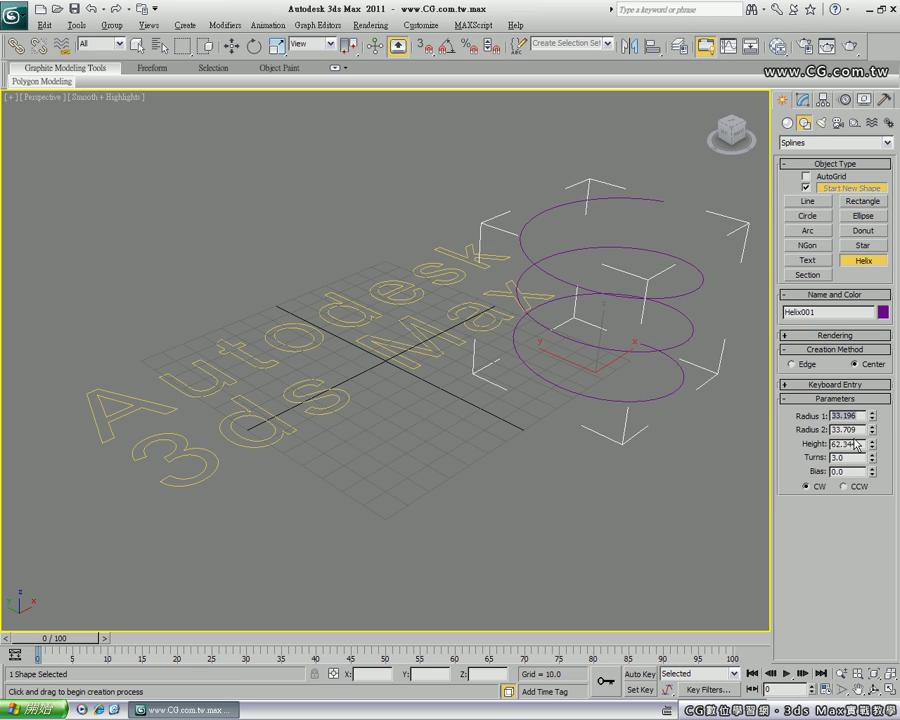
pyautogui.write('20')
pyautogui.press('Tab')
pyautogui.write('20')
pyautogui.press('Return')
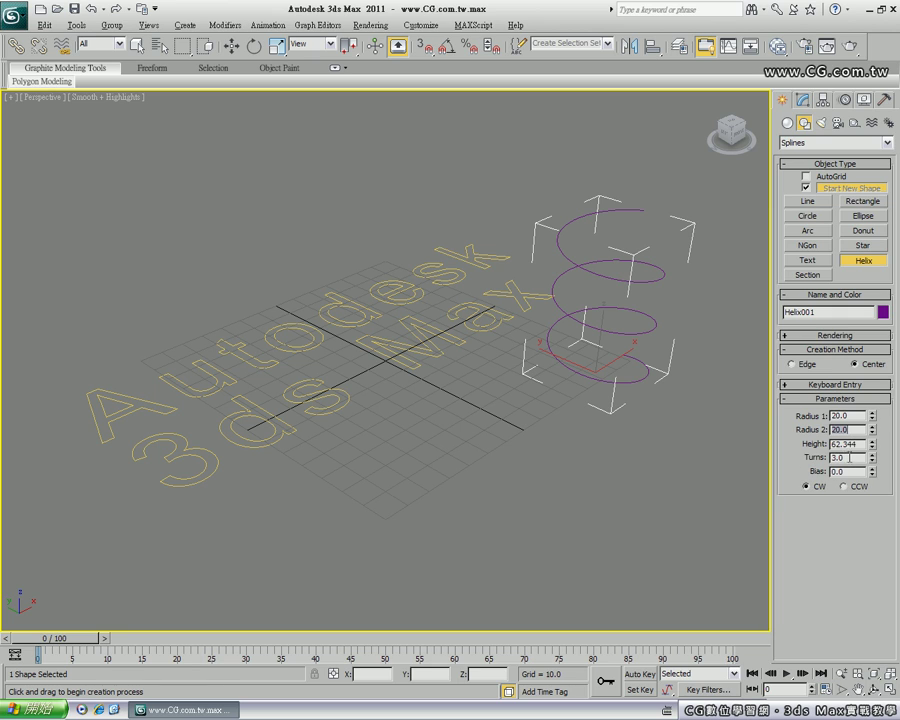
pyautogui.doubleClick(864, 457)
pyautogui.write('5')
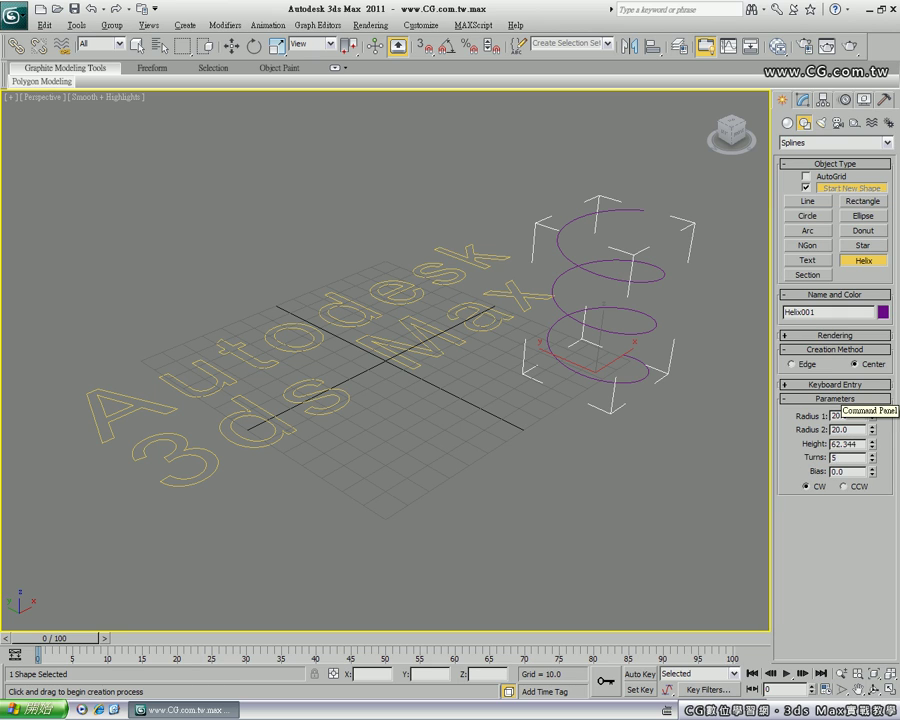
pyautogui.press('Return')
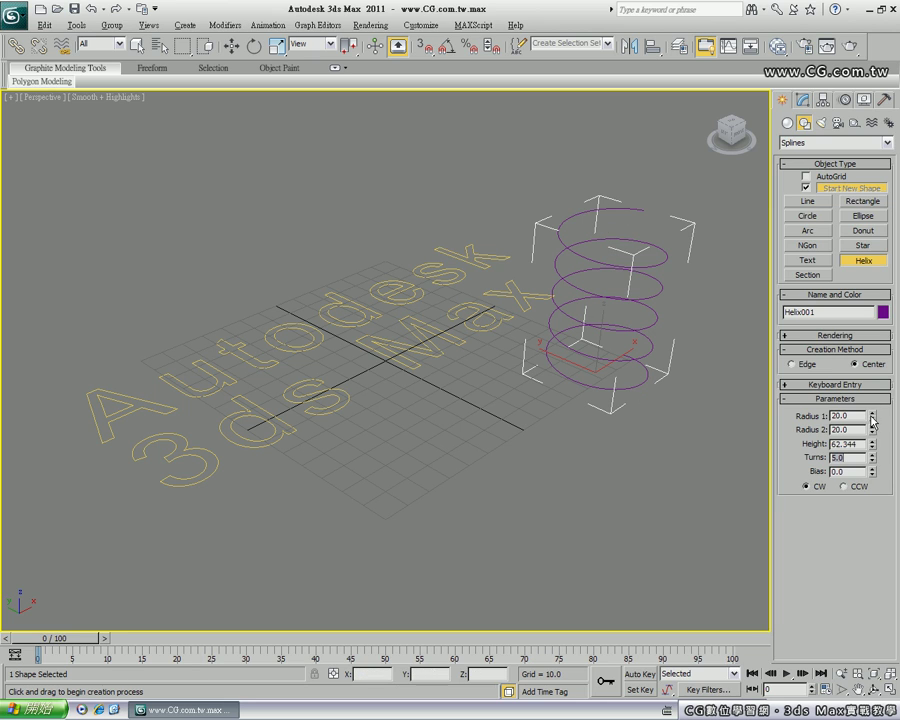
# Taper Radius 2 to 0, widen Radius 1 to 30, and lower the helix height.
pyautogui.moveTo(872, 432); pyautogui.dragTo(799, 437)
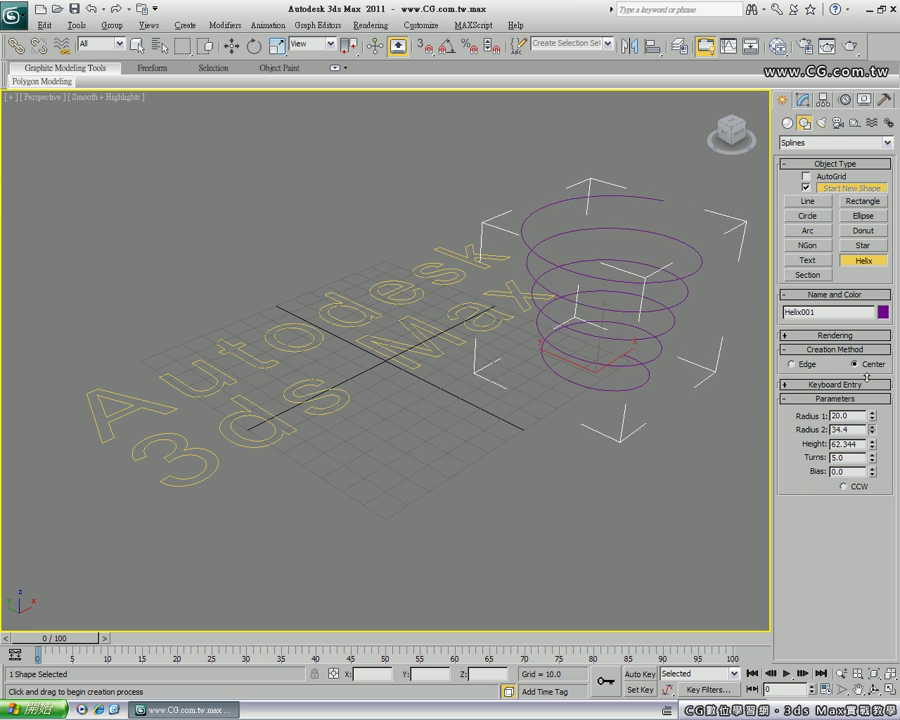
pyautogui.moveTo(862, 431); pyautogui.dragTo(897, 545)
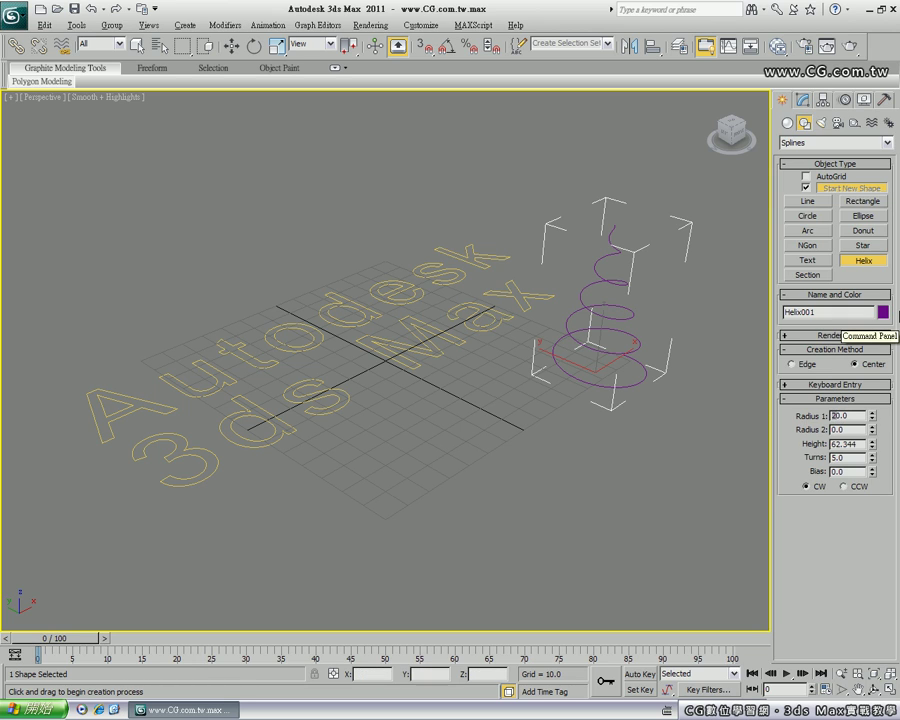
pyautogui.write('30')
pyautogui.press('Return')
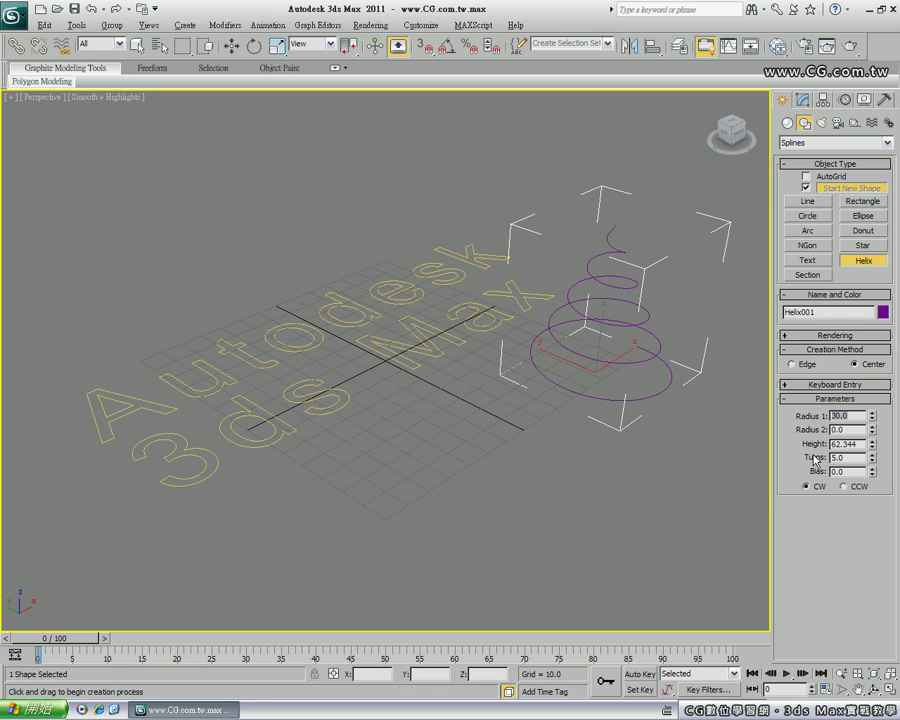
pyautogui.moveTo(871, 444); pyautogui.dragTo(875, 518)
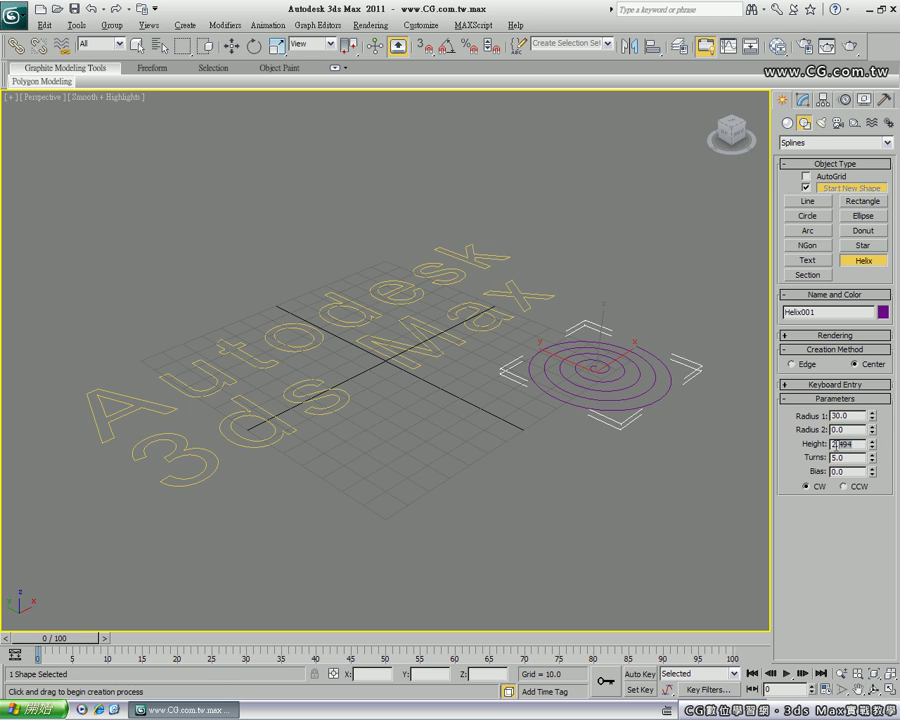
# Set the helix height to 0 so the five-turn spiral lies completely flat.
pyautogui.write('0')
pyautogui.press('Return')
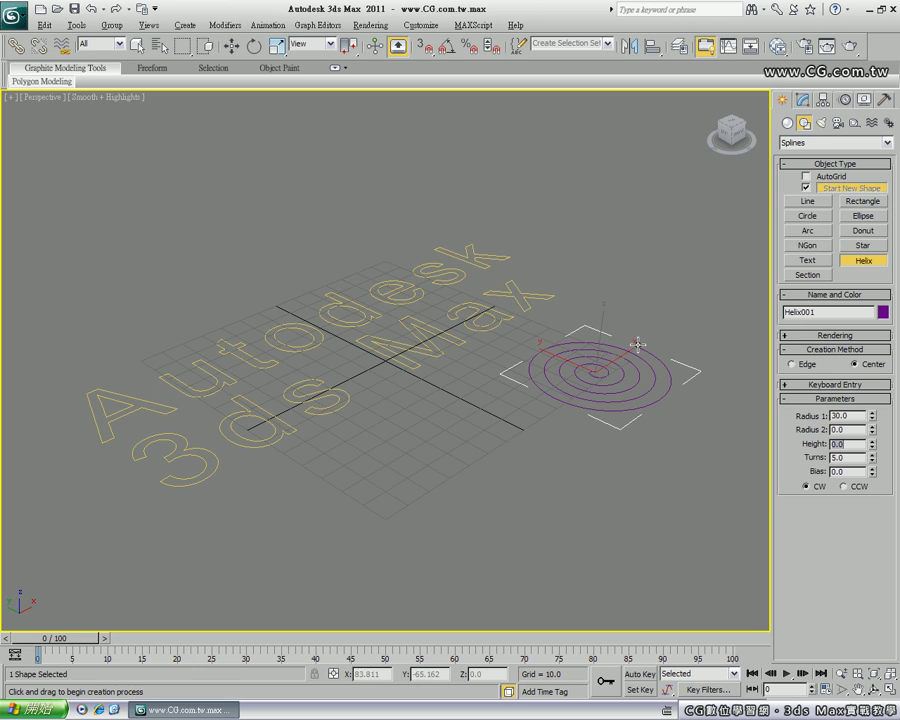
pyautogui.click(588, 369)
# Render the view, then draw a section plane near the front of the grid.
pyautogui.click(850, 46)
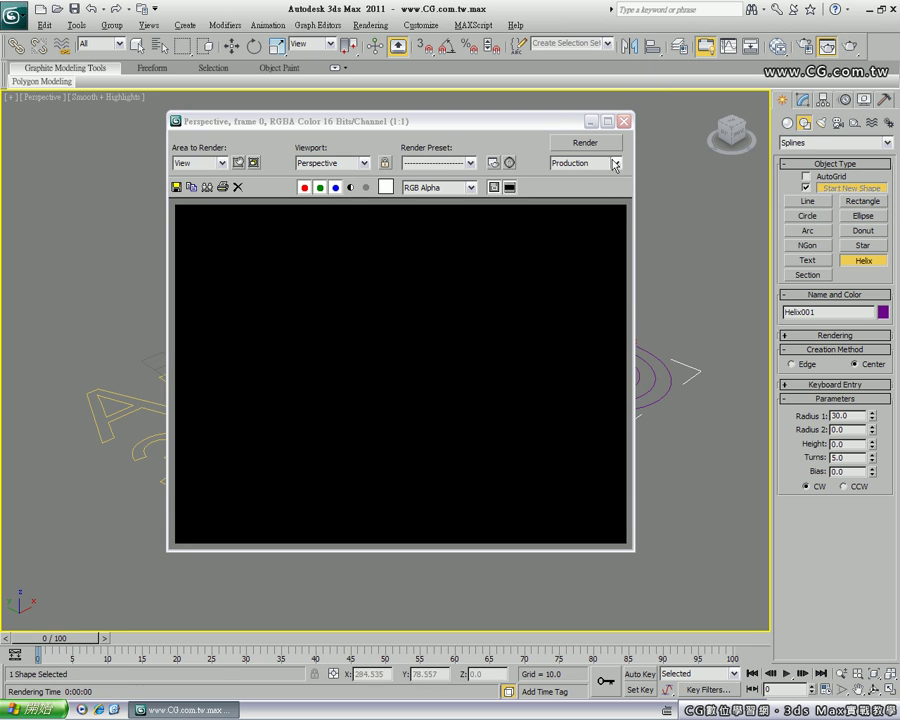
pyautogui.click(624, 121)
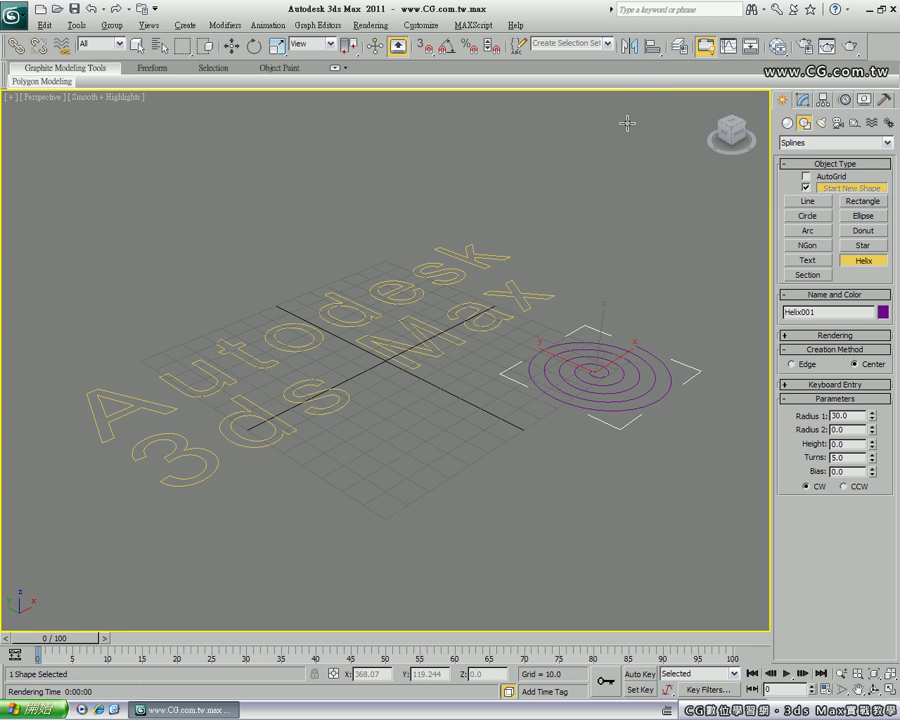
pyautogui.click(795, 277)
pyautogui.moveTo(360, 472); pyautogui.dragTo(475, 482)
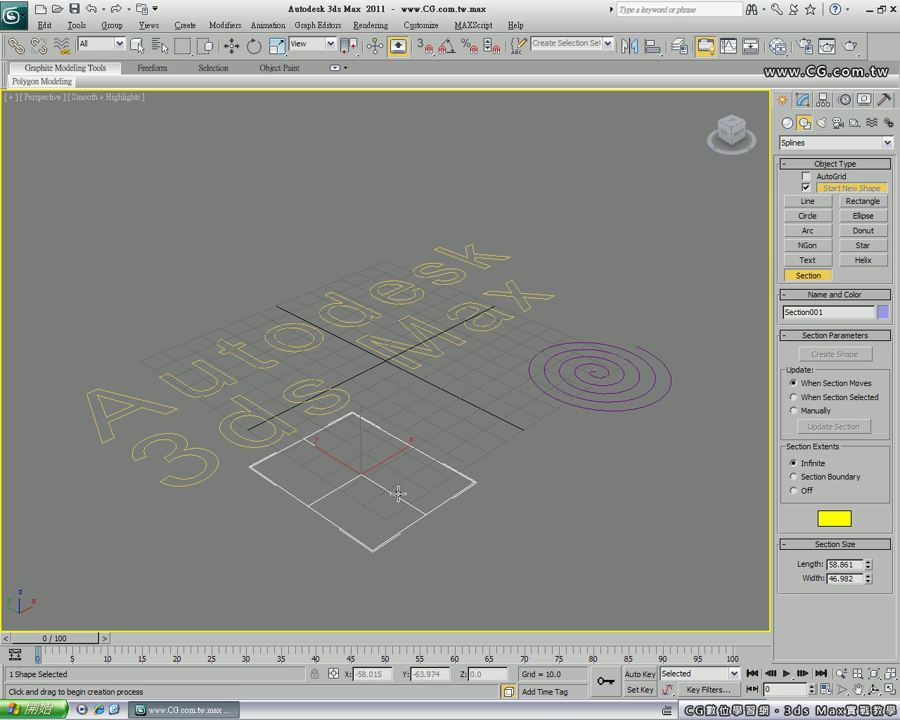
# Render the view again, then select everything in the scene and delete it.
pyautogui.hotkey('shift', 'q')
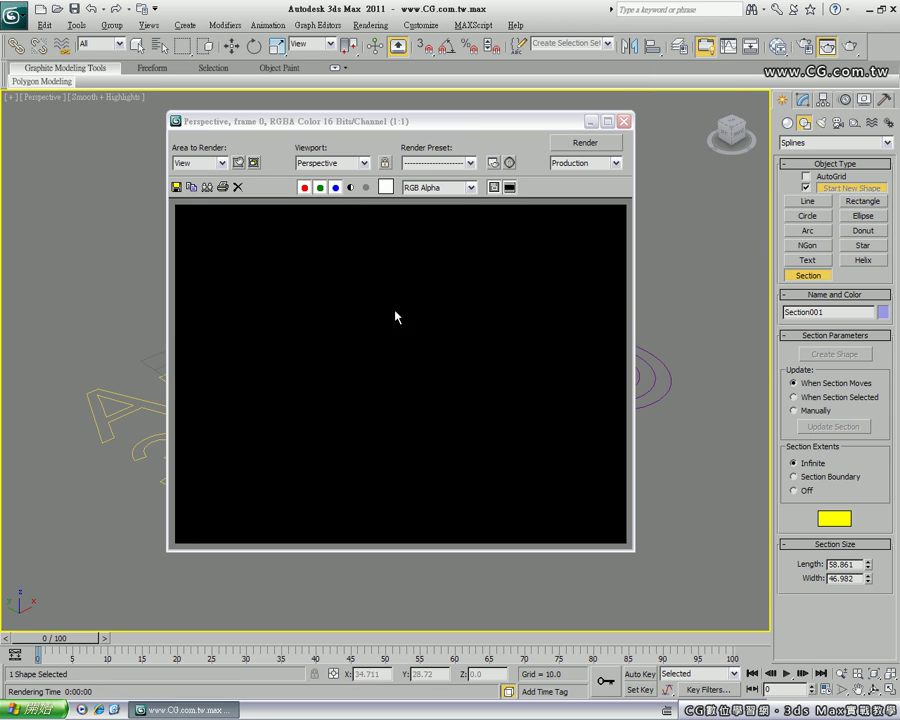
pyautogui.click(624, 121)
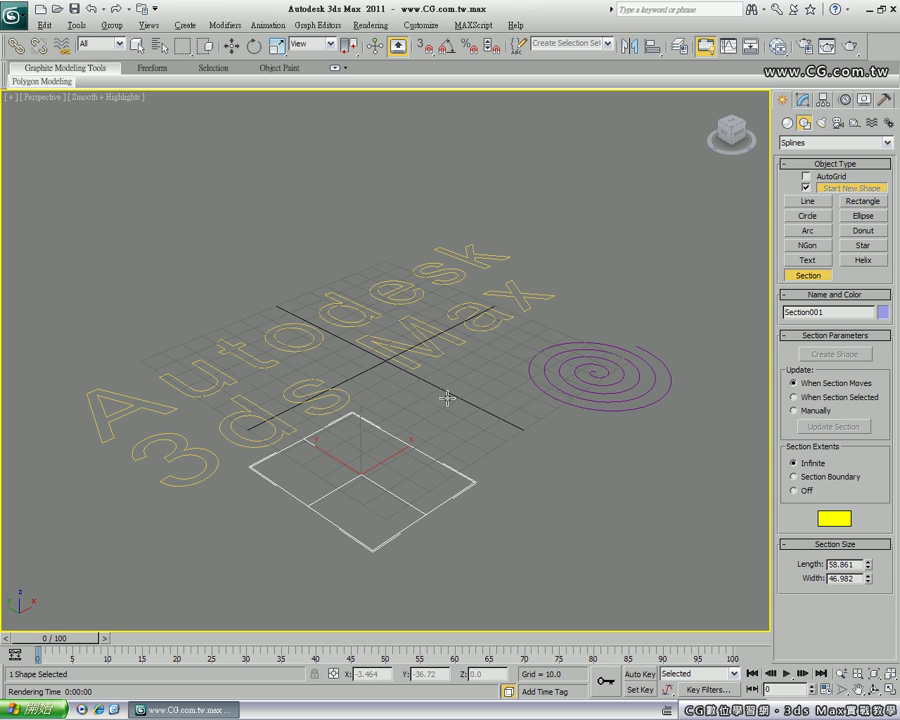
pyautogui.hotkey('ctrl', 'i')
pyautogui.press('Delete')
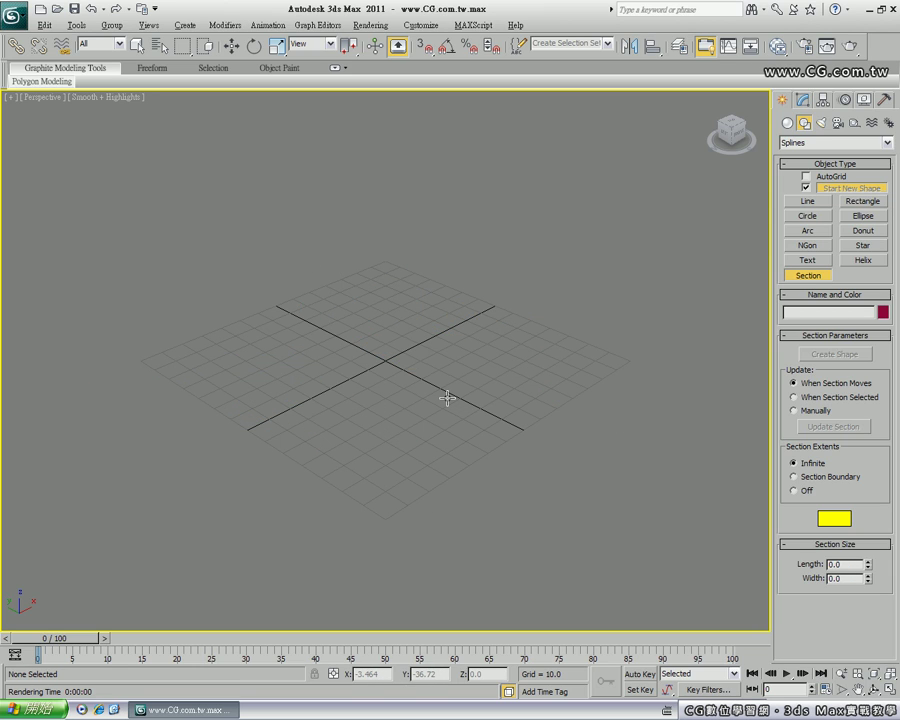
# Create a teapot at the grid origin with grid snapping on.
pyautogui.click(786, 123)
pyautogui.click(808, 250)
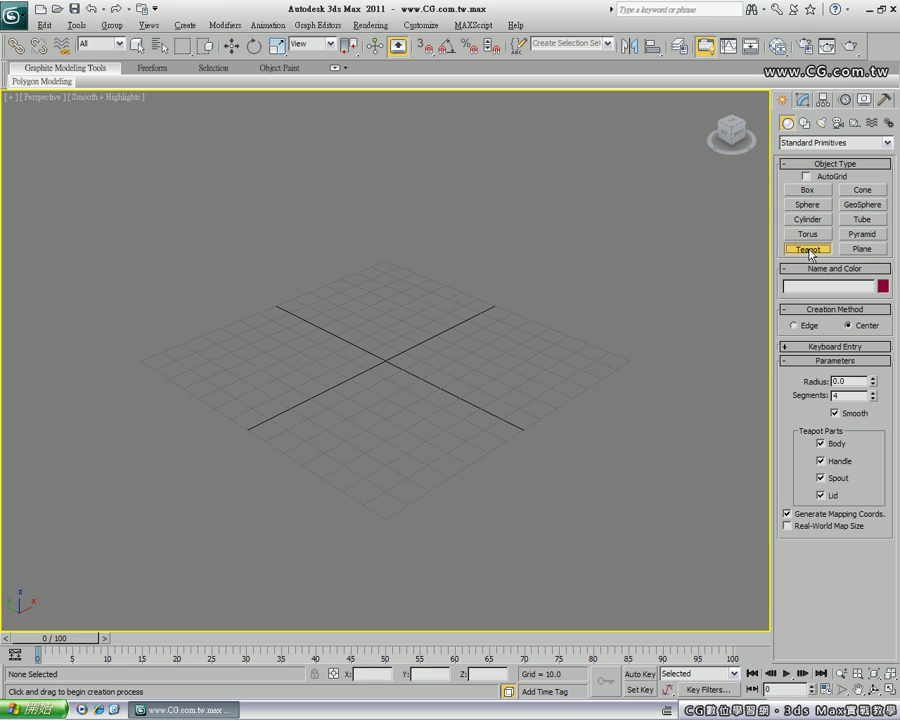
pyautogui.press('s')
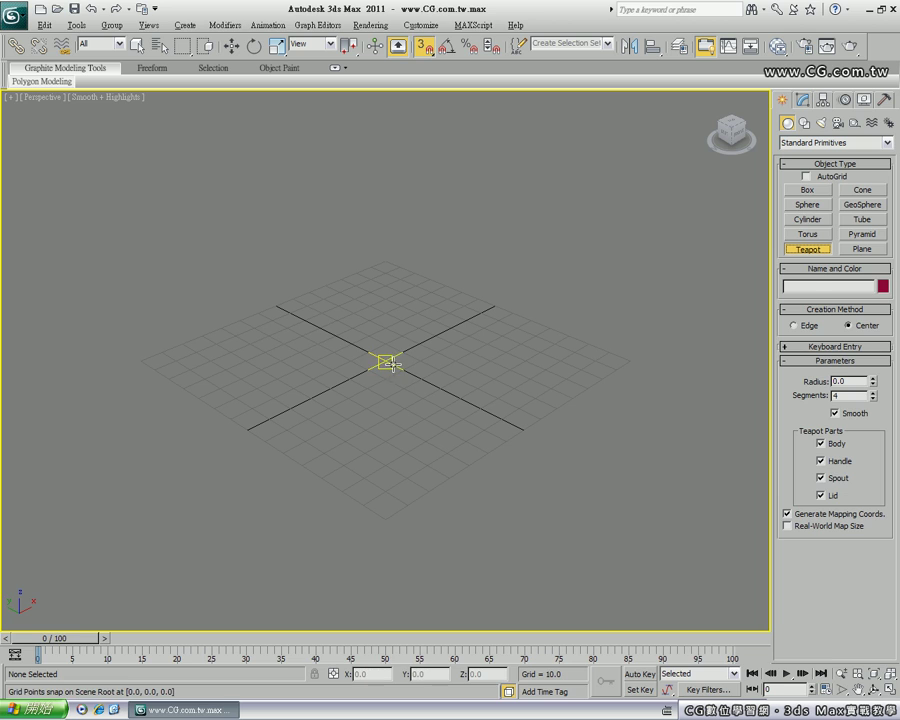
pyautogui.click(388, 358)
pyautogui.moveTo(388, 358); pyautogui.dragTo(447, 327)
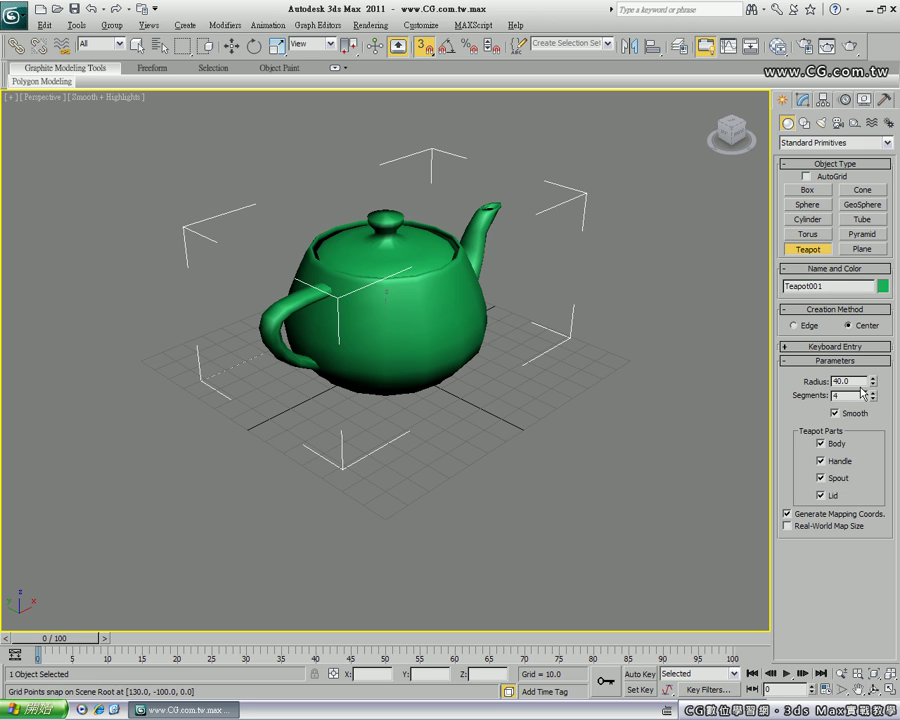
# Set the teapot radius to 50 and segments to 10, then bring up the spline Shapes types.
pyautogui.write('50')
pyautogui.press('Return')
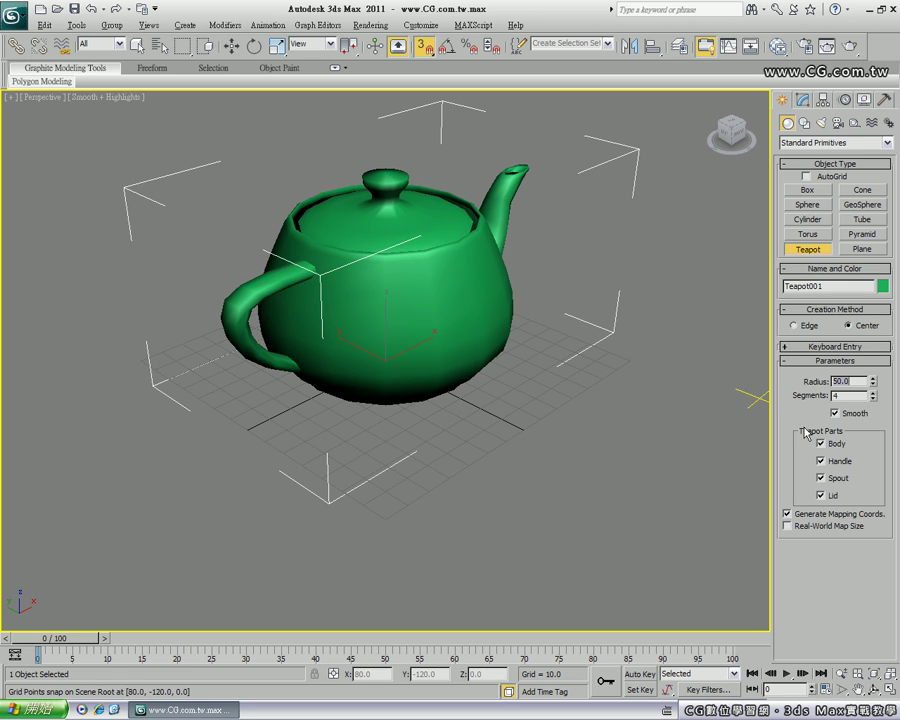
pyautogui.press('Tab')
pyautogui.write('10')
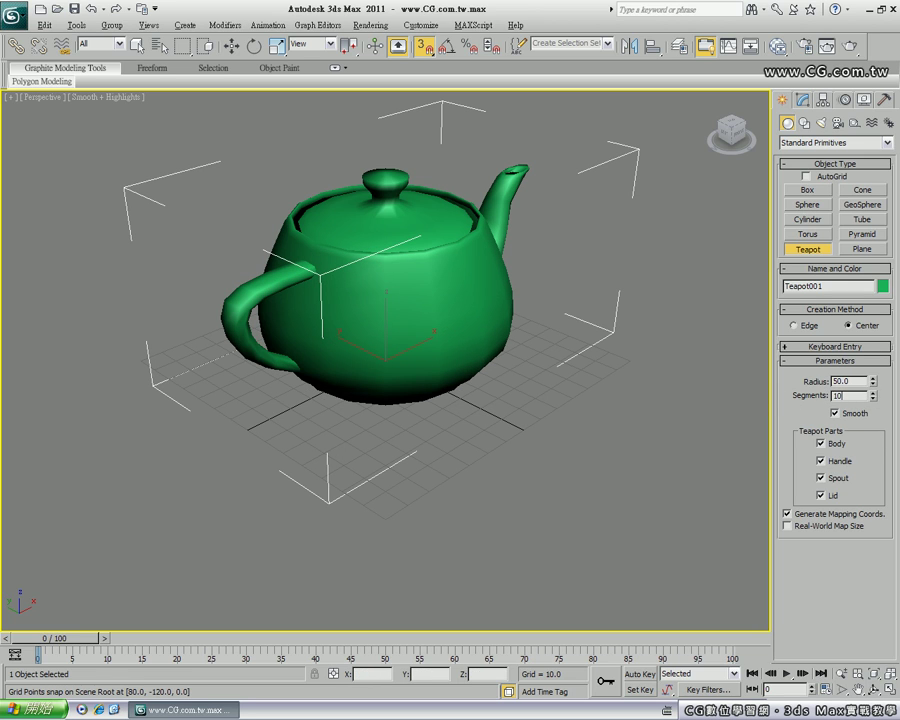
pyautogui.press('Return')
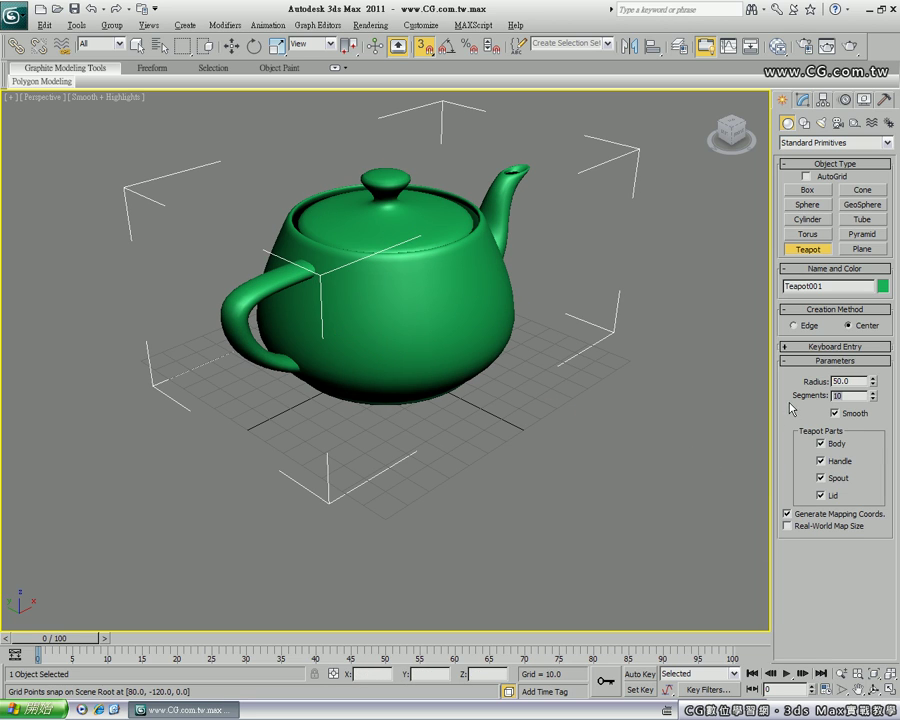
pyautogui.click(805, 123)
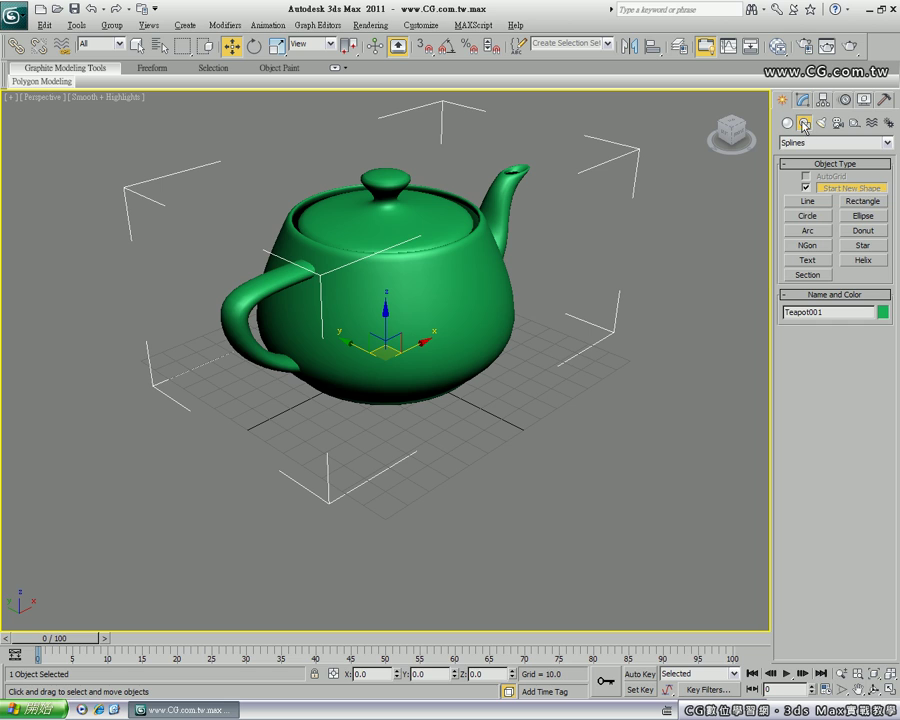
# Draw section plane Section001 beside the teapot and move it up into the teapot's body.
pyautogui.click(807, 276)
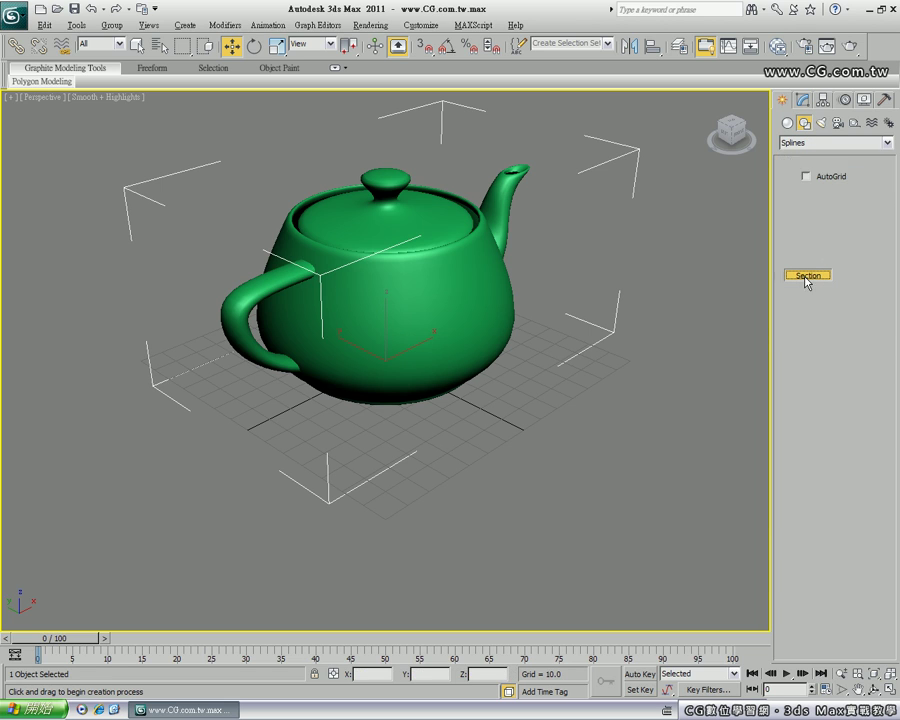
pyautogui.moveTo(180, 365)
pyautogui.mouseDown()
pyautogui.moveTo(352, 382)
pyautogui.moveTo(236, 376)
pyautogui.mouseUp()
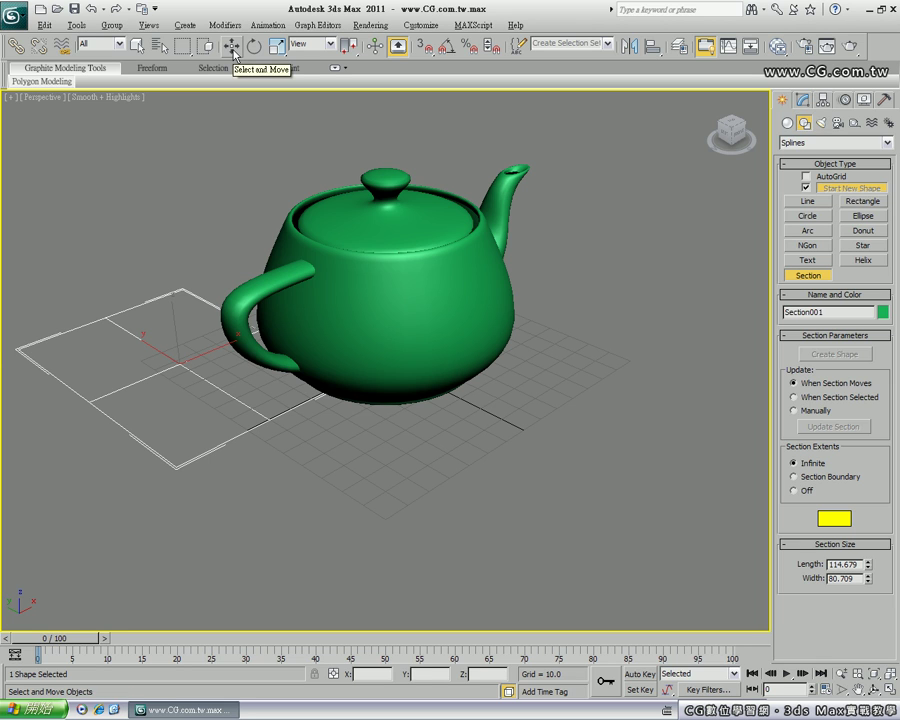
pyautogui.click(233, 50)
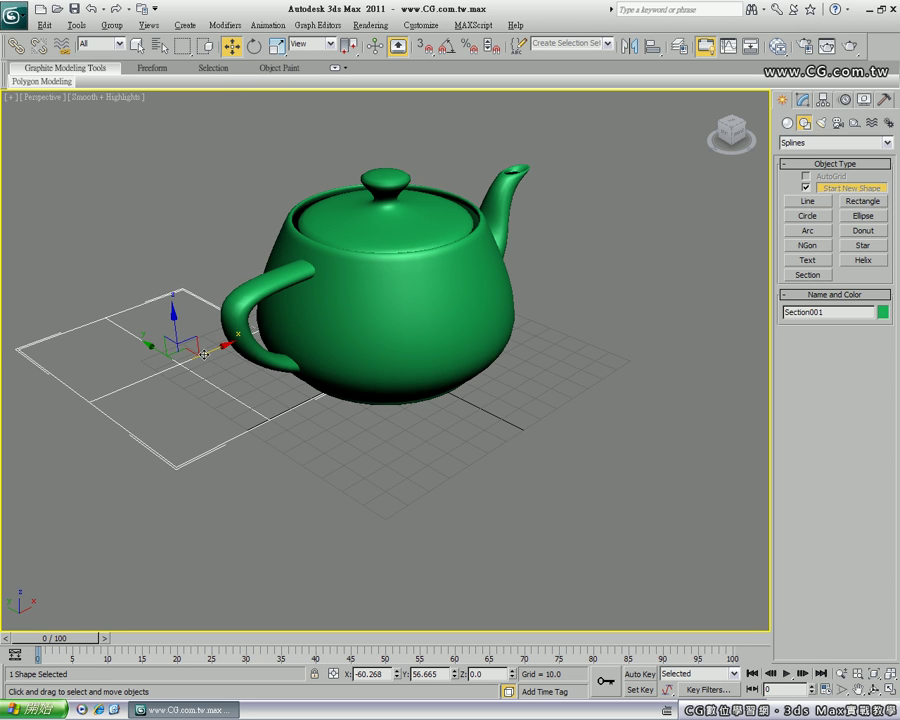
pyautogui.moveTo(180, 332)
pyautogui.mouseDown()
pyautogui.moveTo(172, 164)
pyautogui.moveTo(177, 242)
pyautogui.mouseUp()
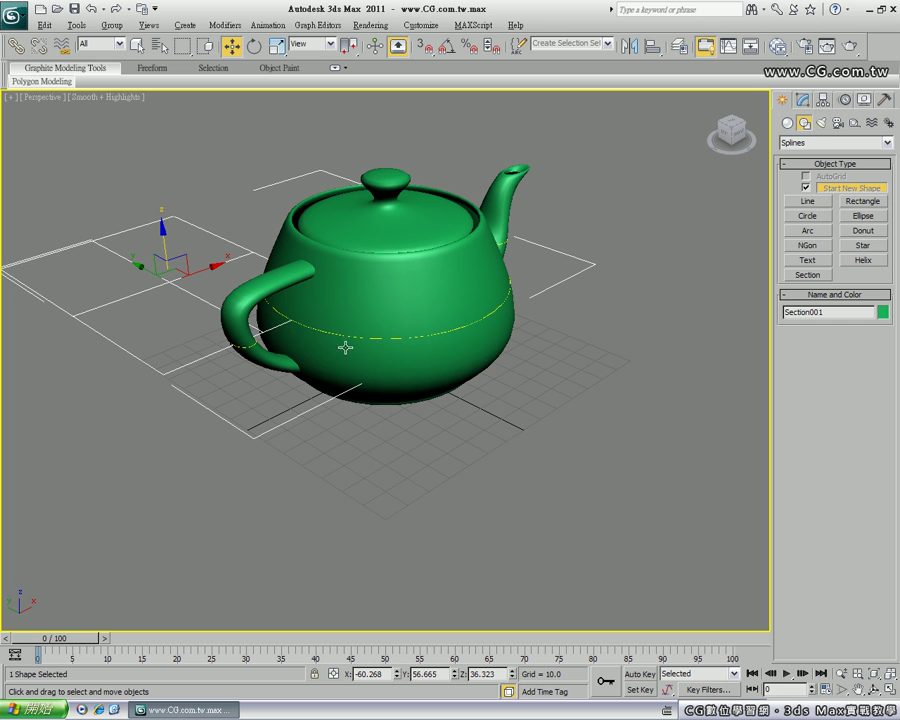
pyautogui.moveTo(150, 280)
pyautogui.mouseDown()
pyautogui.moveTo(322, 262)
pyautogui.moveTo(320, 326)
pyautogui.moveTo(355, 285)
pyautogui.moveTo(362, 222)
pyautogui.moveTo(364, 322)
pyautogui.moveTo(362, 218)
pyautogui.moveTo(359, 266)
pyautogui.mouseUp()
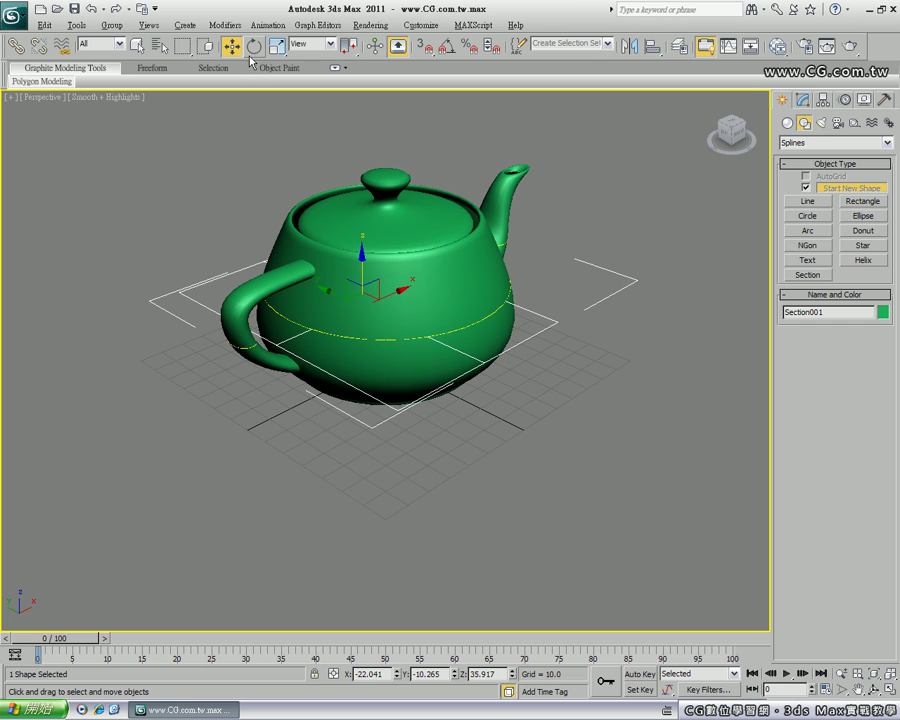
pyautogui.click(254, 46)
# Rotate the section plane about -30 degrees and show its parameters in the Modify panel.
pyautogui.moveTo(333, 286)
pyautogui.mouseDown()
pyautogui.moveTo(337, 361)
pyautogui.moveTo(352, 244)
pyautogui.moveTo(328, 366)
pyautogui.mouseUp()
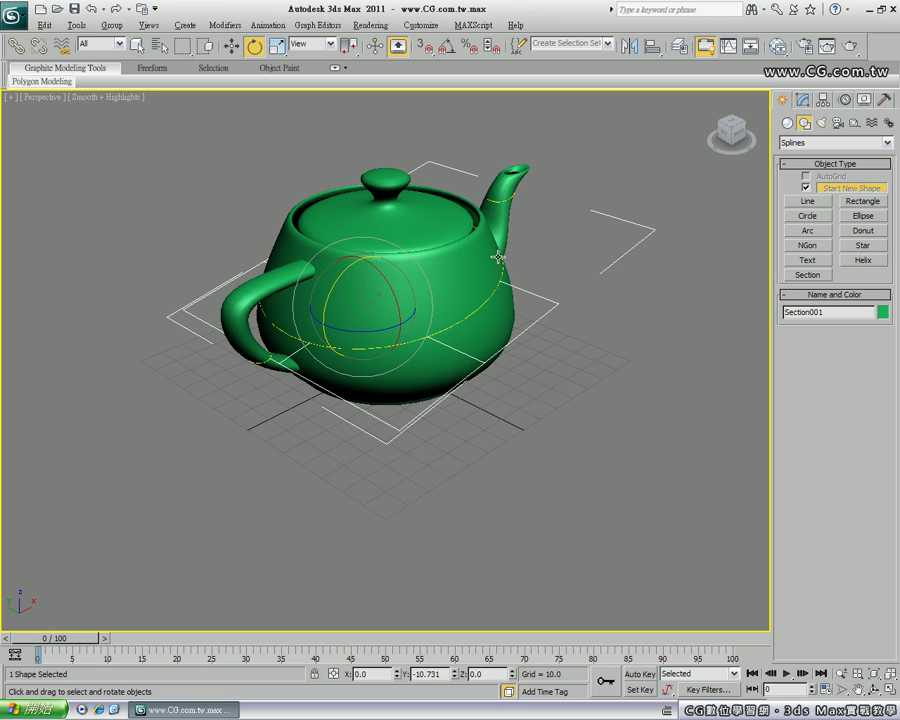
pyautogui.click(806, 104)
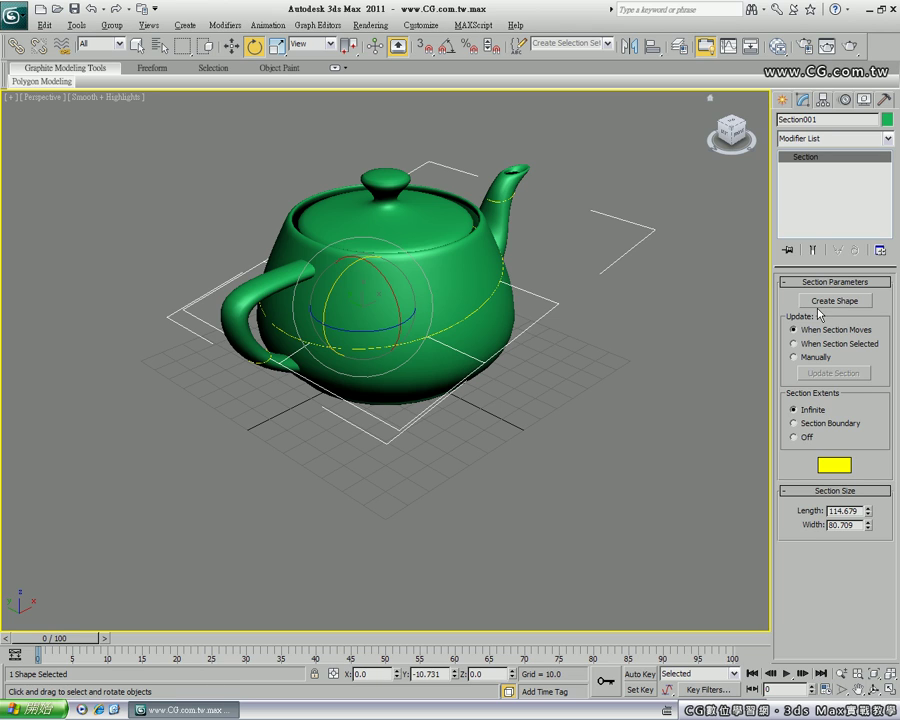
# Create section shape SShape001 from the current teapot slice.
pyautogui.press('w')
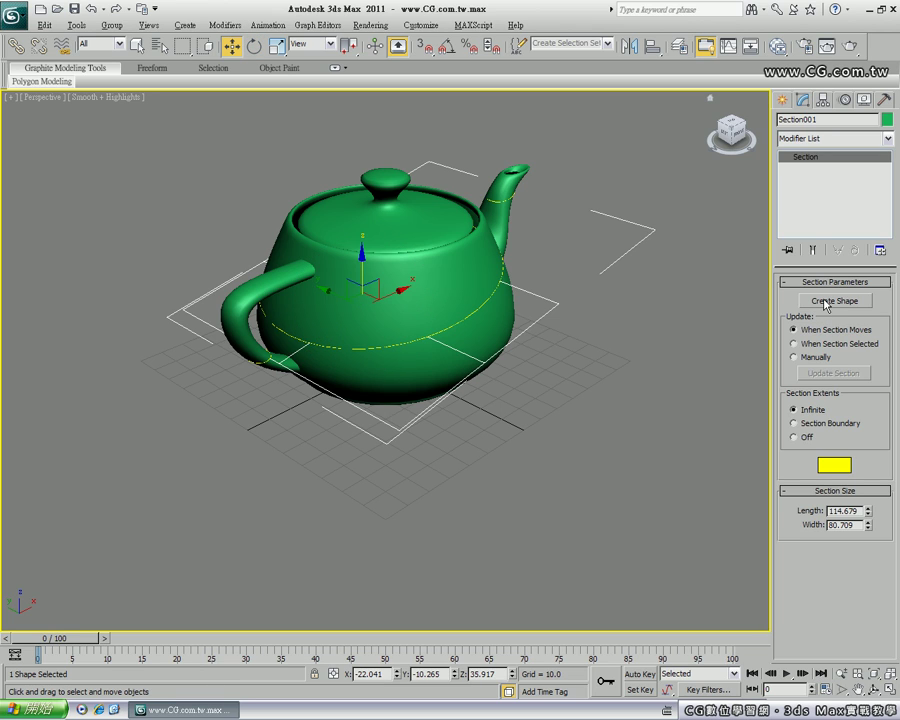
pyautogui.click(826, 303)
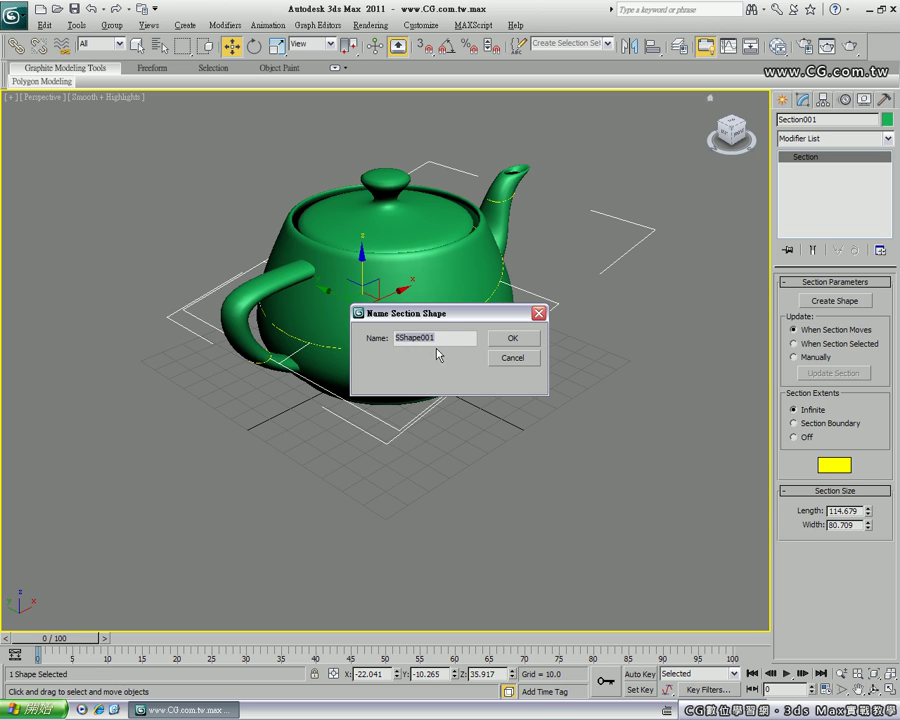
pyautogui.click(508, 338)
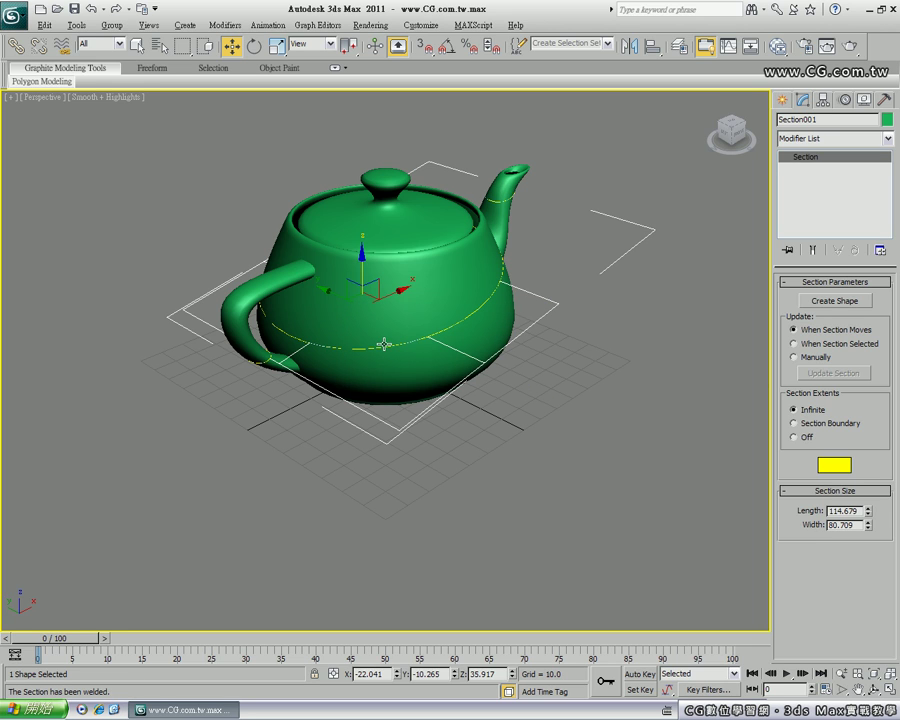
# Move the section plane higher up the teapot and create SShape002 from the new slice.
pyautogui.moveTo(329, 292); pyautogui.dragTo(96, 172)
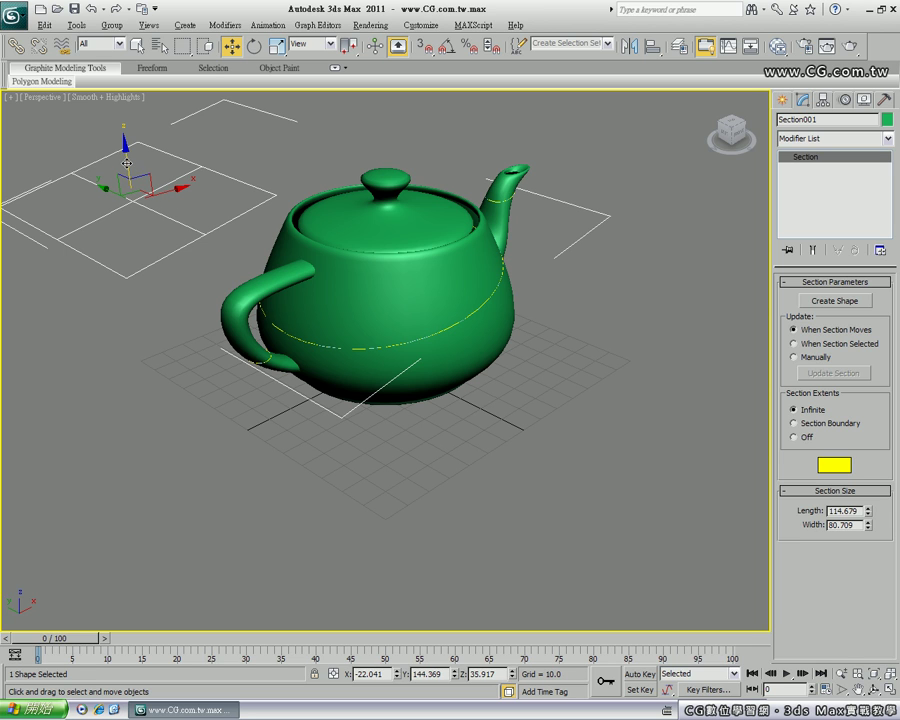
pyautogui.moveTo(127, 163); pyautogui.dragTo(121, 138)
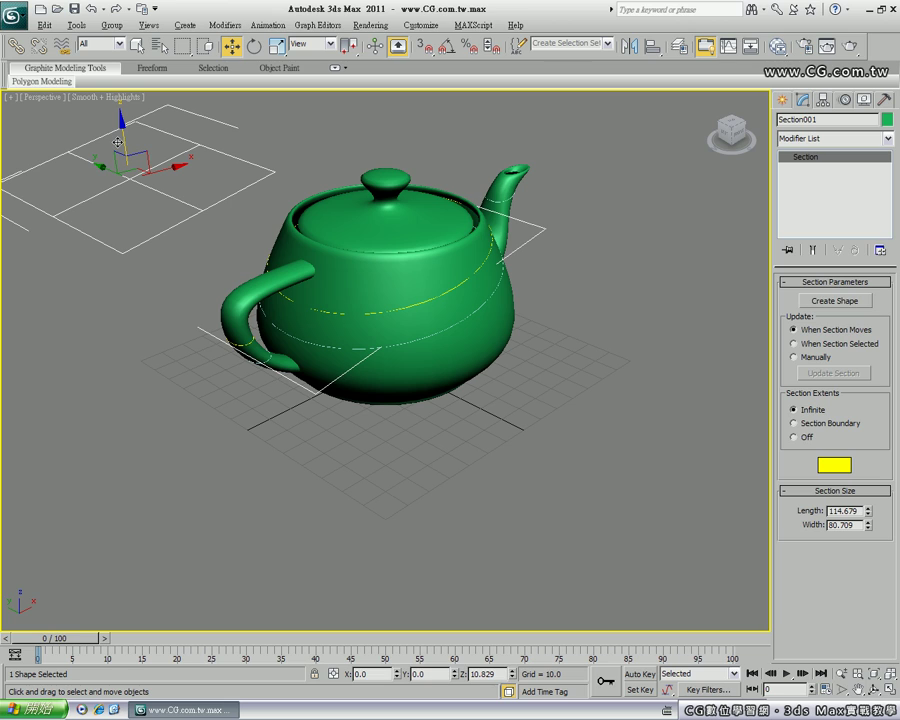
pyautogui.click(836, 301)
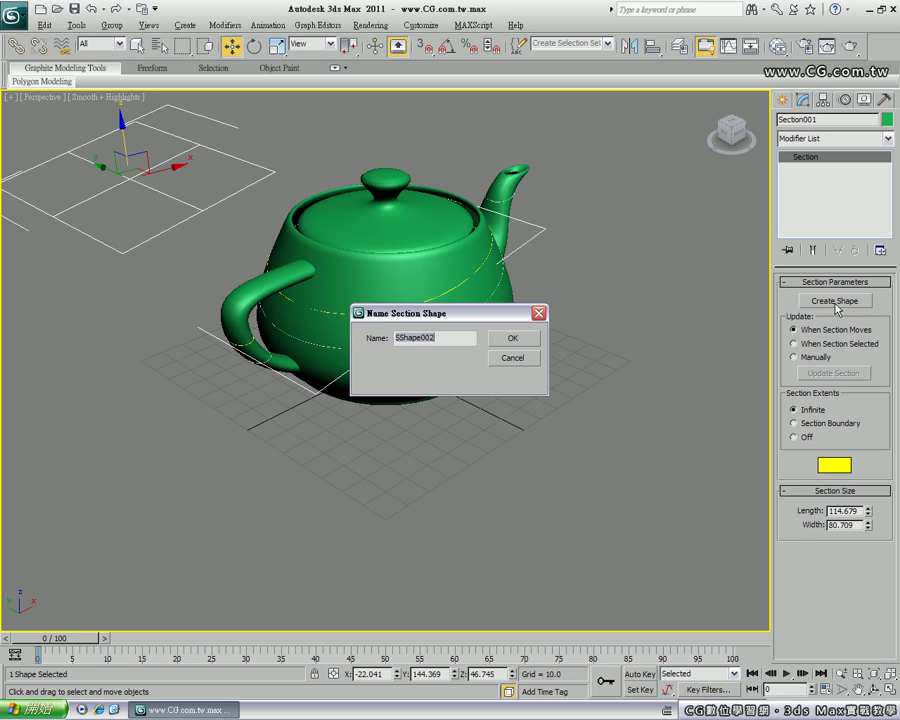
pyautogui.click(512, 339)
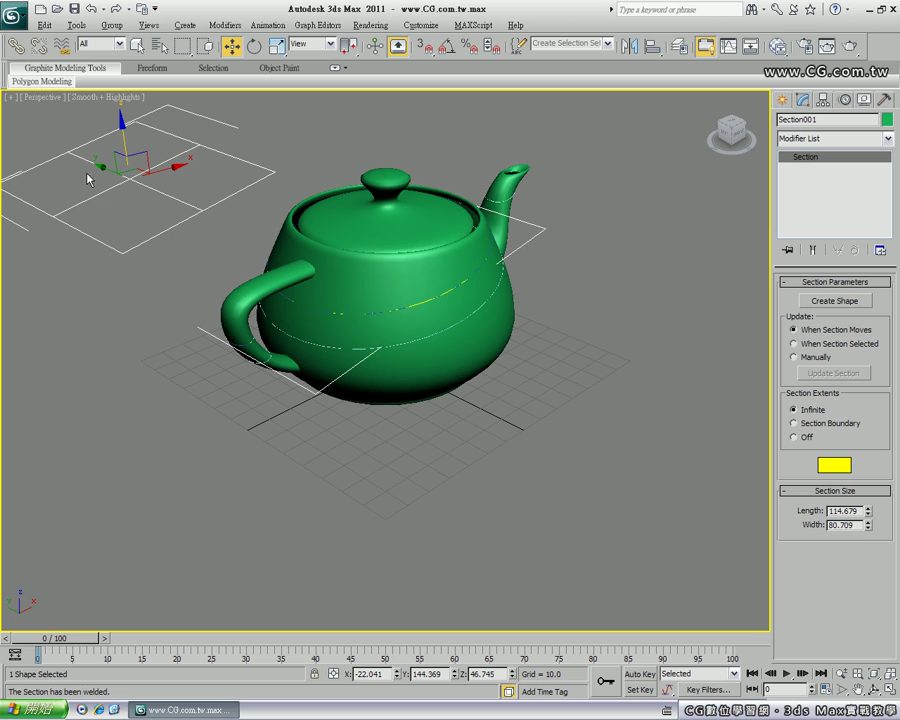
# Nudge the section plane slightly, select it, and delete it.
pyautogui.moveTo(121, 123); pyautogui.dragTo(121, 116)
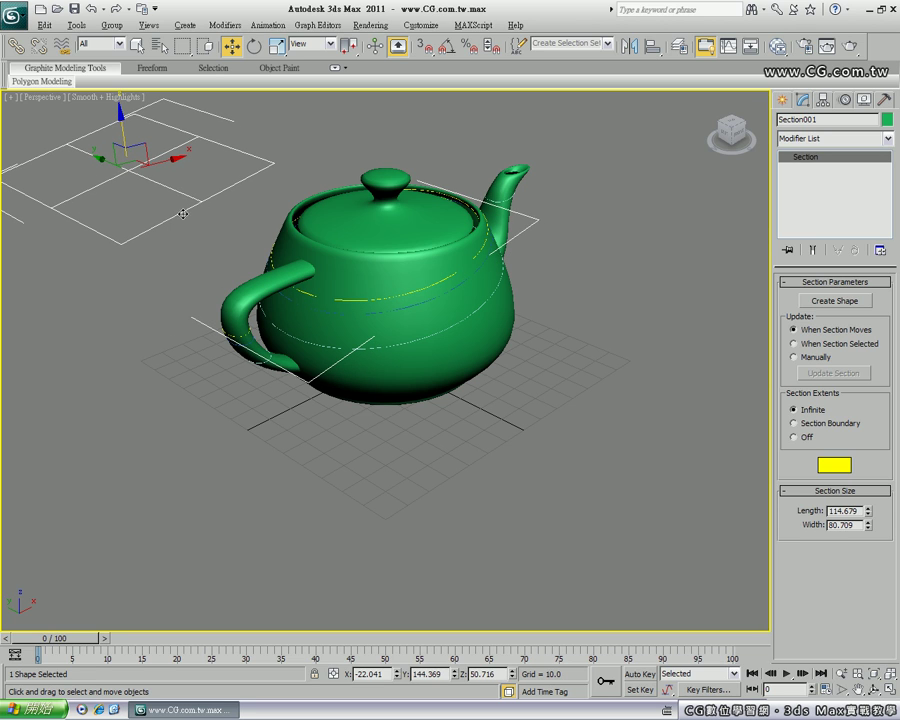
pyautogui.click(198, 244)
pyautogui.click(190, 199)
pyautogui.press('Delete')
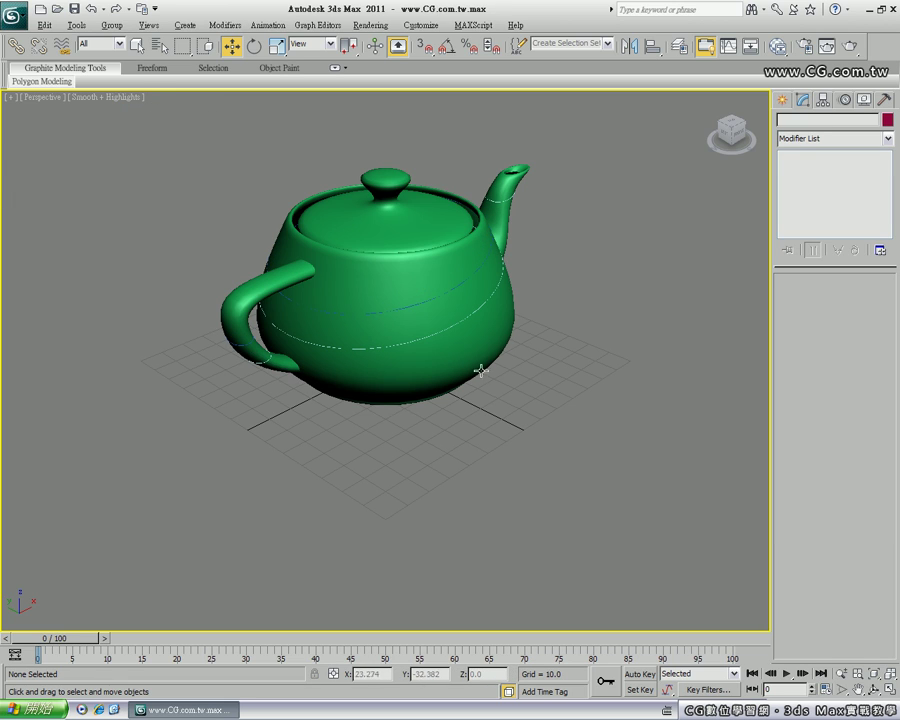
# Move the teapot aside, box-select it with the slice shapes, and delete them all.
pyautogui.click(440, 378)
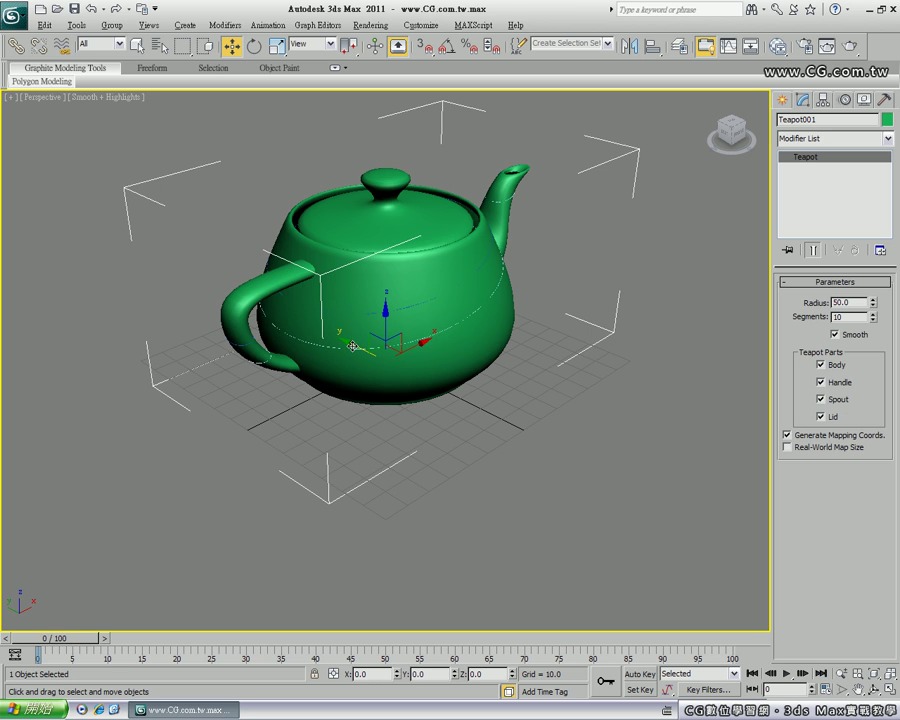
pyautogui.moveTo(352, 344); pyautogui.dragTo(145, 237)
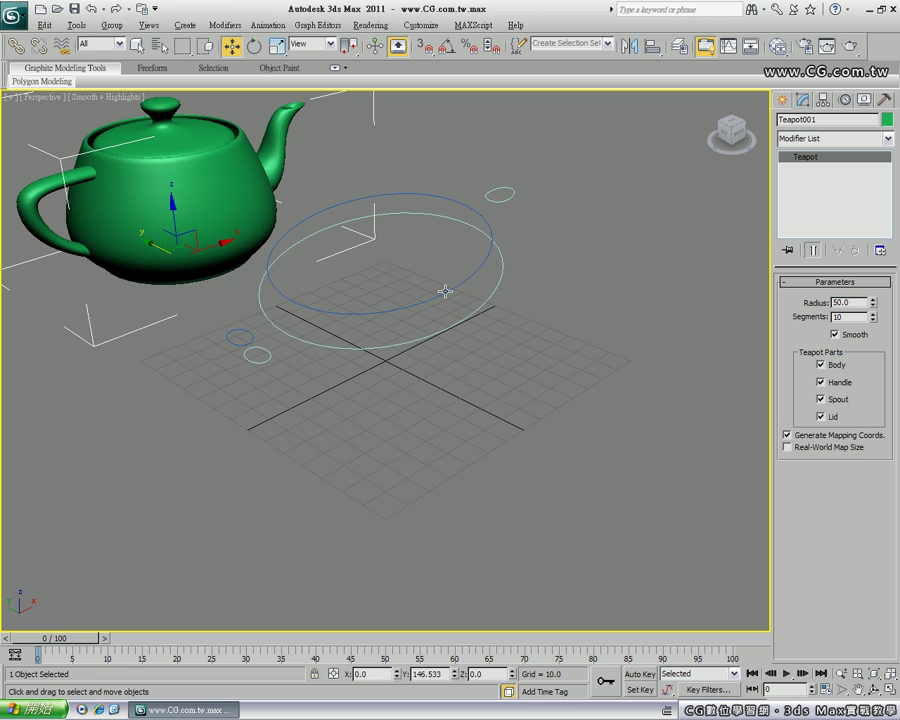
pyautogui.moveTo(310, 403); pyautogui.dragTo(190, 250)
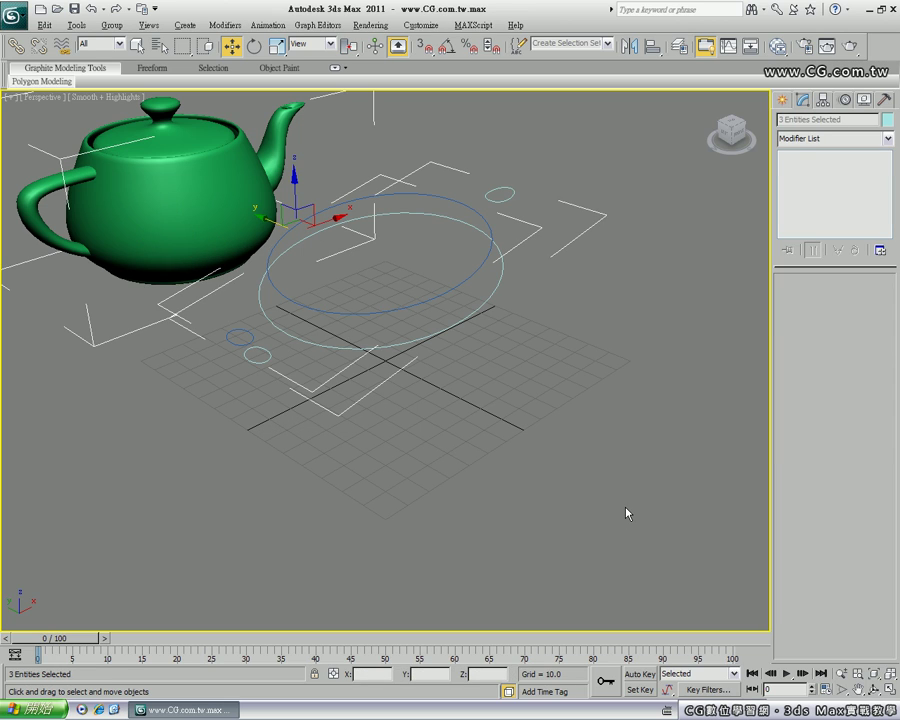
pyautogui.press('Delete')
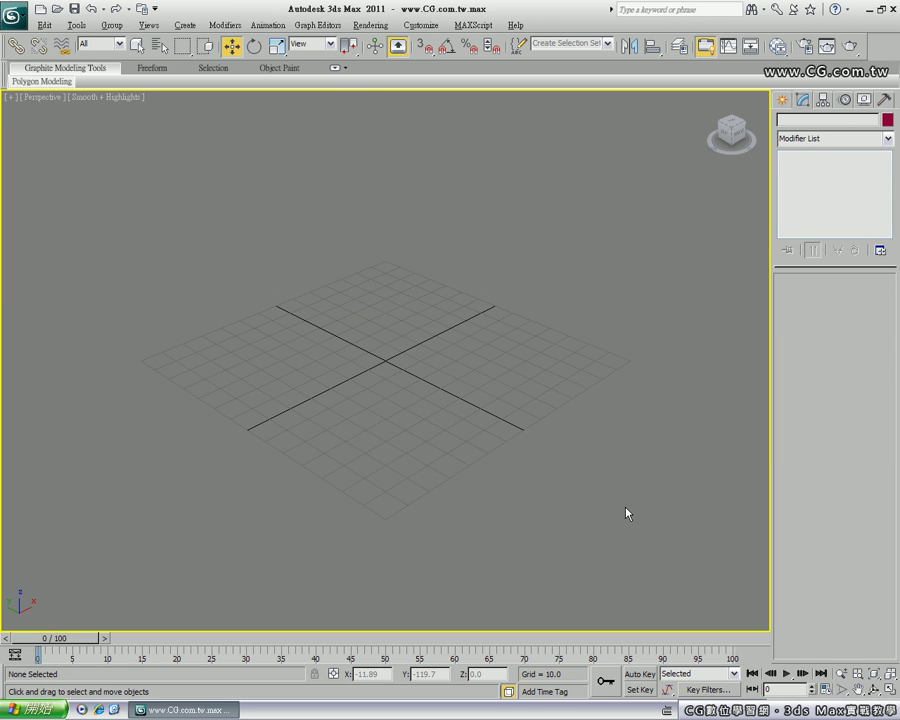